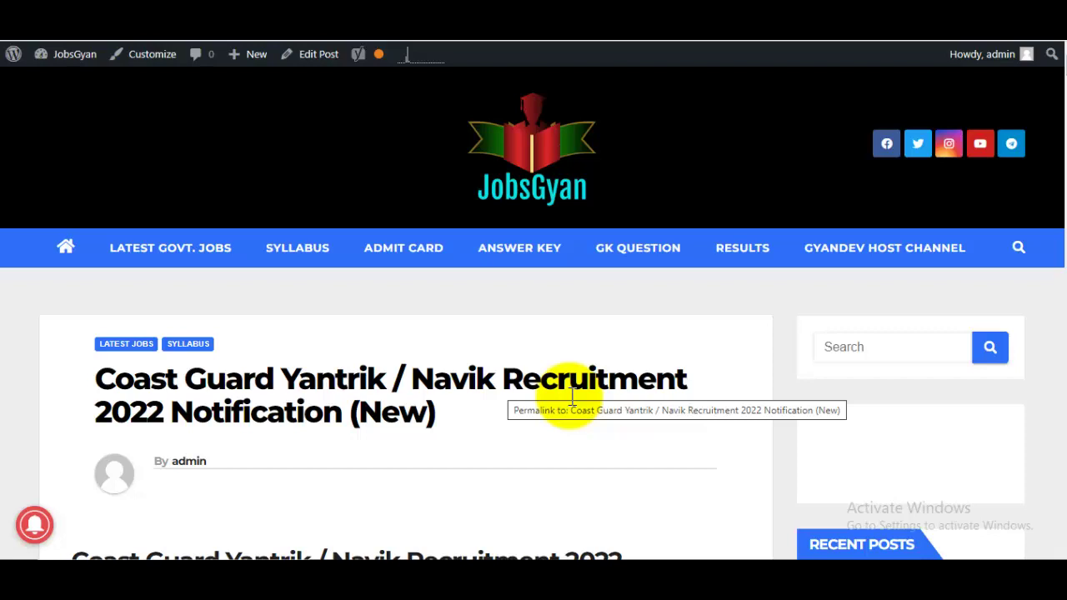
# - Scroll through the Coast Guard recruitment notice and its eligibility tables
pyautogui.scroll(-1, 572, 396)
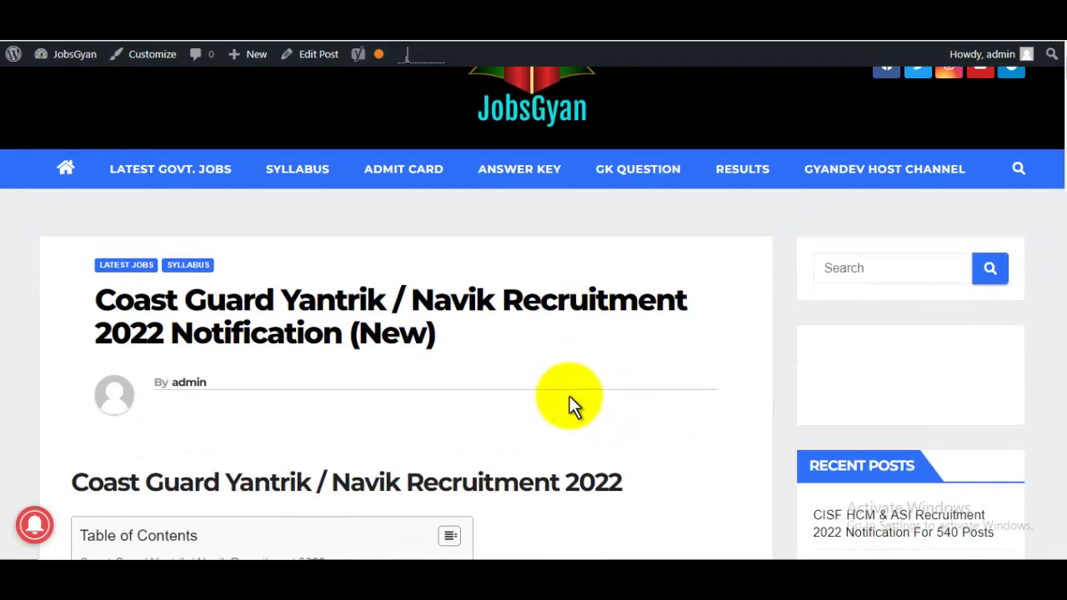
pyautogui.scroll(-1, 569, 396)
pyautogui.scroll(-2, 572, 396)
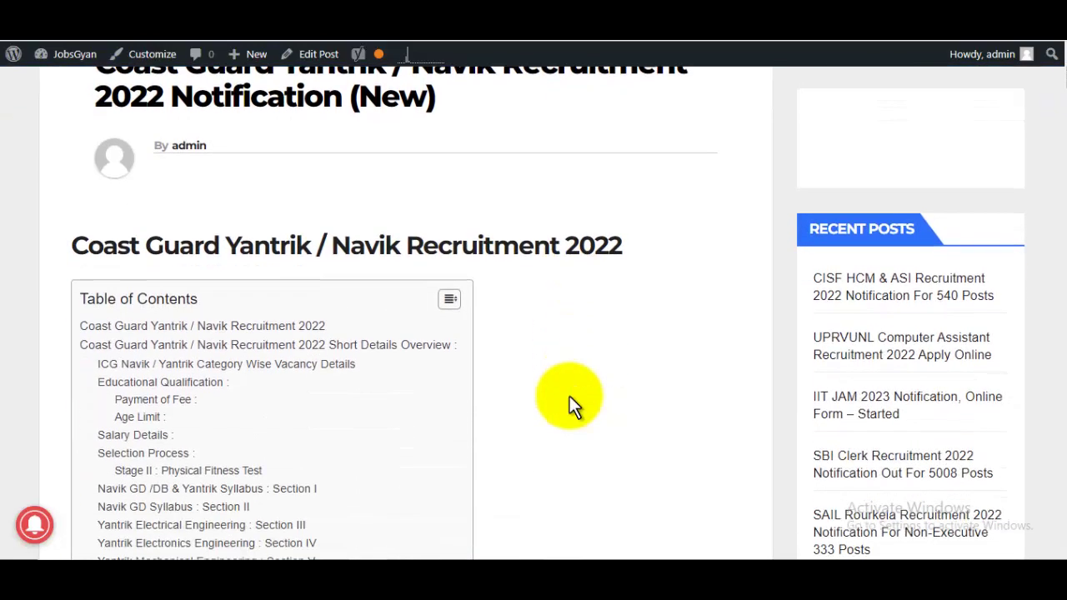
pyautogui.scroll(-1, 569, 396)
pyautogui.scroll(5, 569, 396)
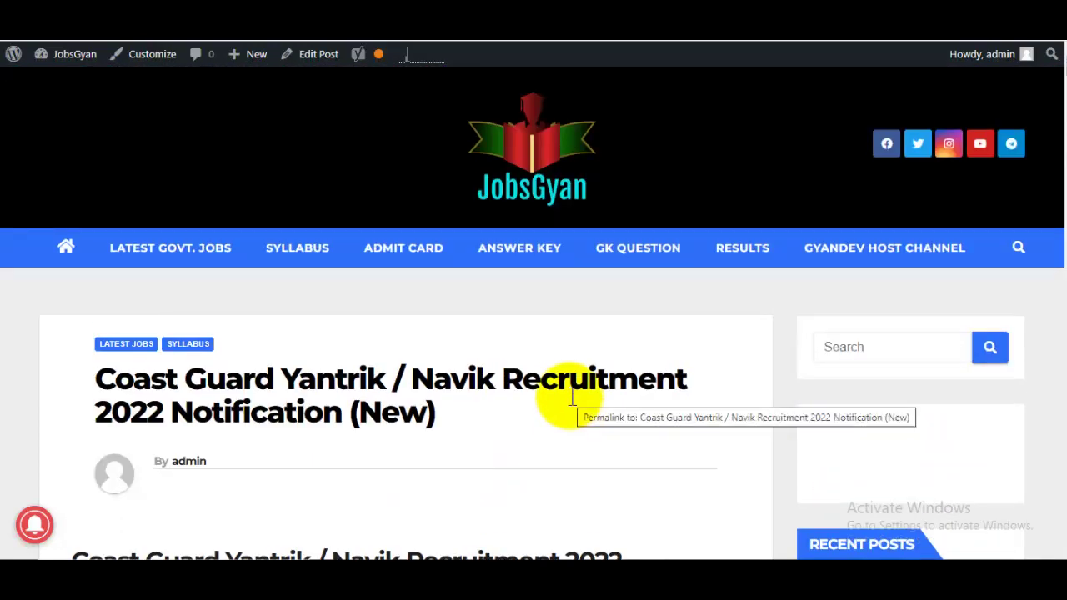
pyautogui.scroll(-4, 571, 397)
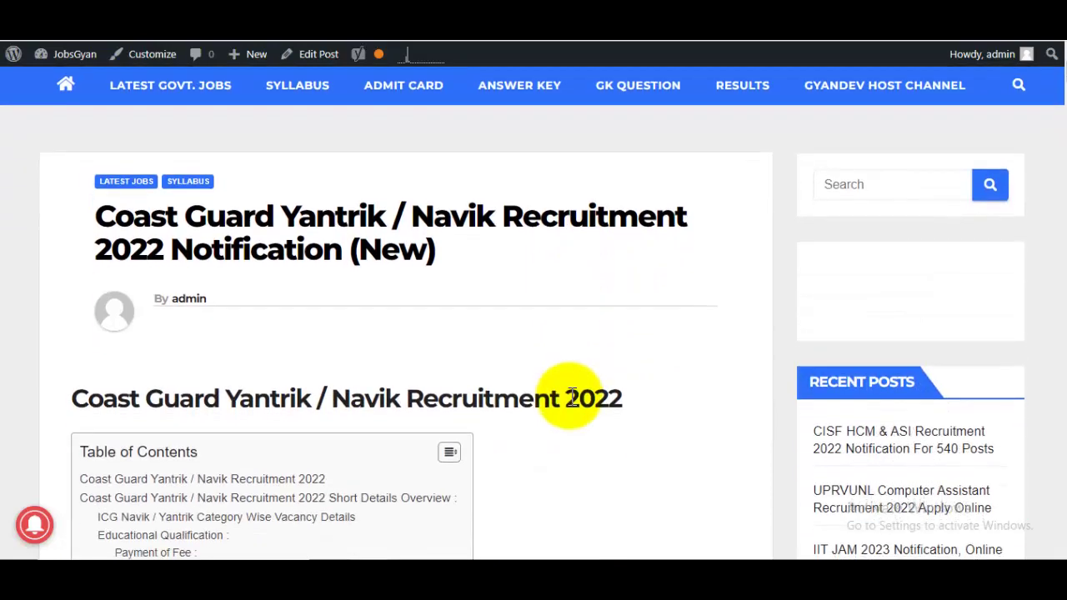
pyautogui.scroll(-9, 570, 396)
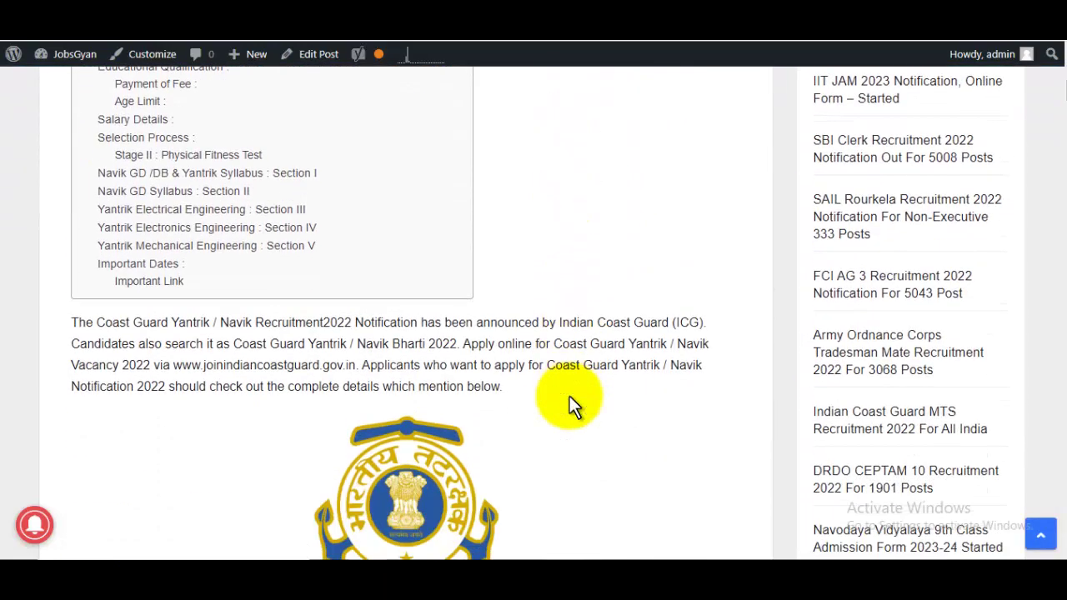
pyautogui.scroll(-1, 568, 398)
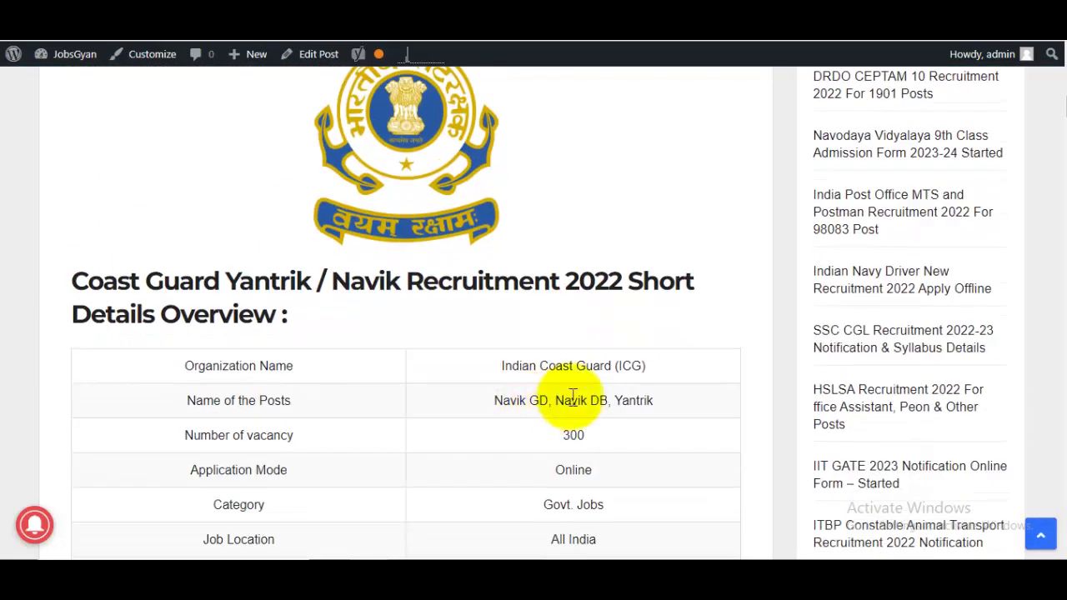
pyautogui.moveTo(521, 401); pyautogui.dragTo(600, 400)
pyautogui.click(611, 400)
pyautogui.scroll(-2, 610, 400)
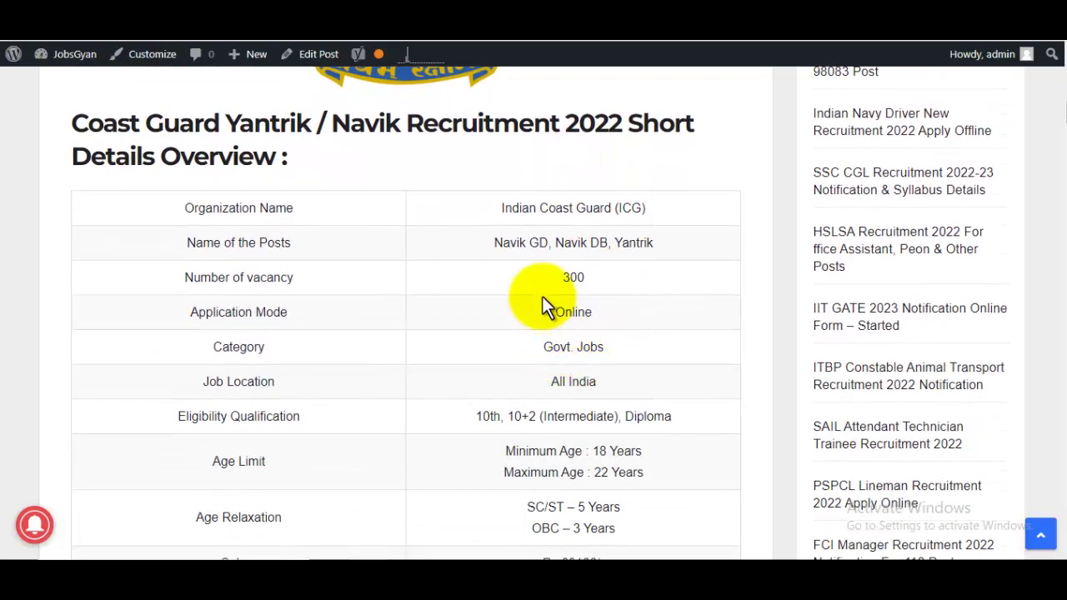
# - Review the vacancy details, marking the 300 posts and Mechanical/Electronics diploma branches
pyautogui.doubleClick(572, 276)
pyautogui.scroll(-3, 617, 269)
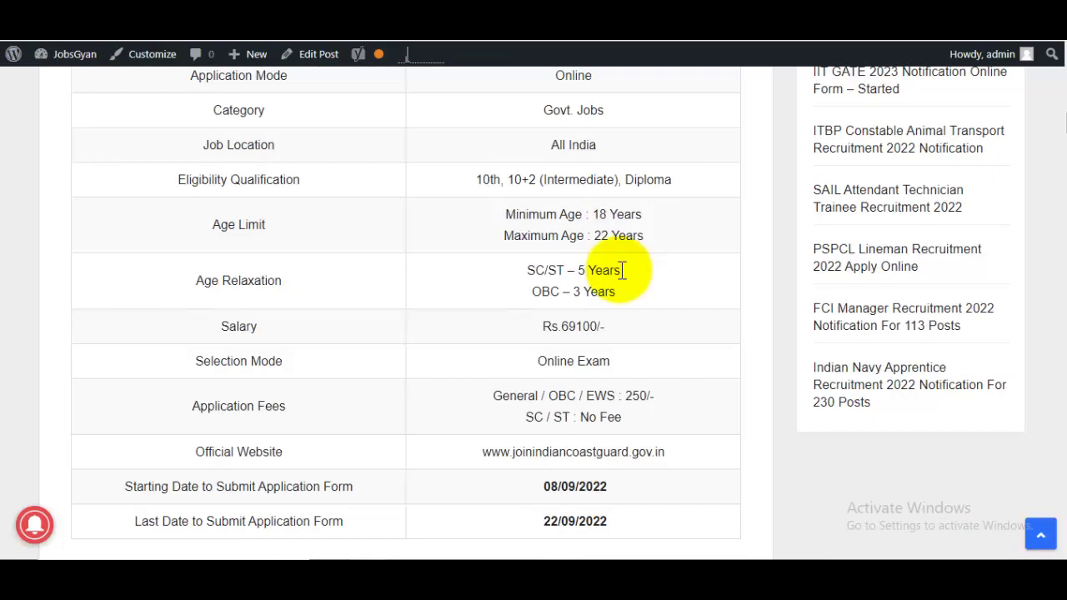
pyautogui.scroll(-2, 624, 269)
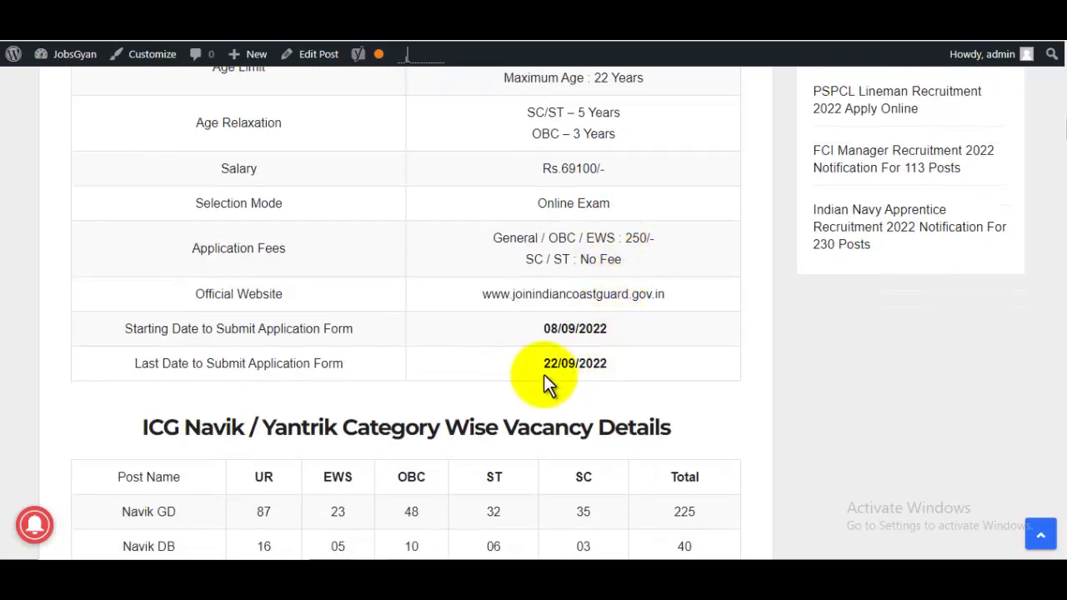
pyautogui.moveTo(542, 365); pyautogui.dragTo(617, 364)
pyautogui.scroll(-3, 602, 355)
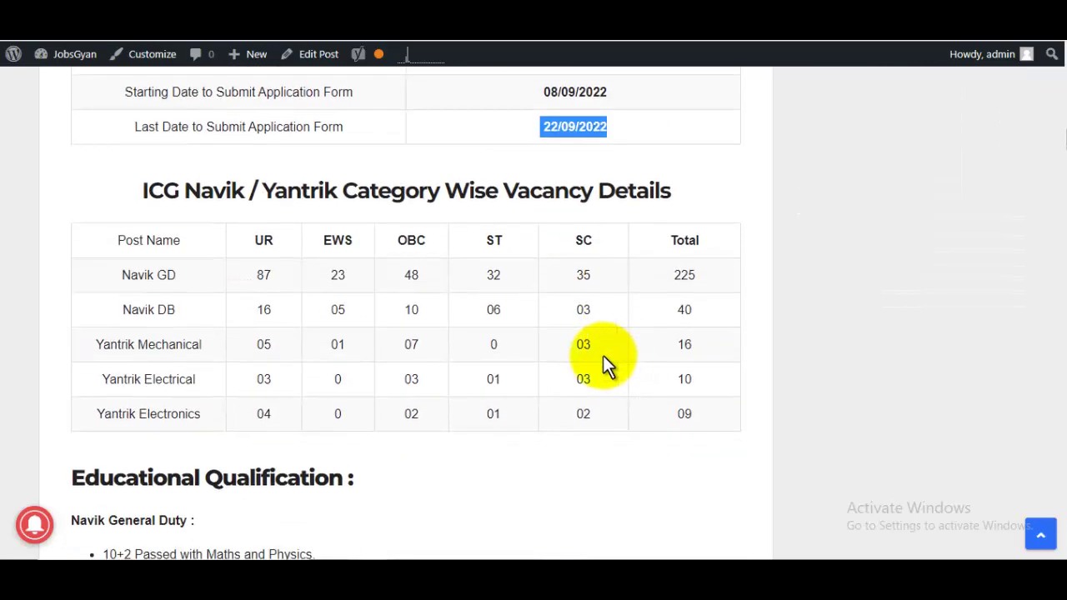
pyautogui.moveTo(247, 283); pyautogui.dragTo(442, 298)
pyautogui.scroll(-3, 454, 288)
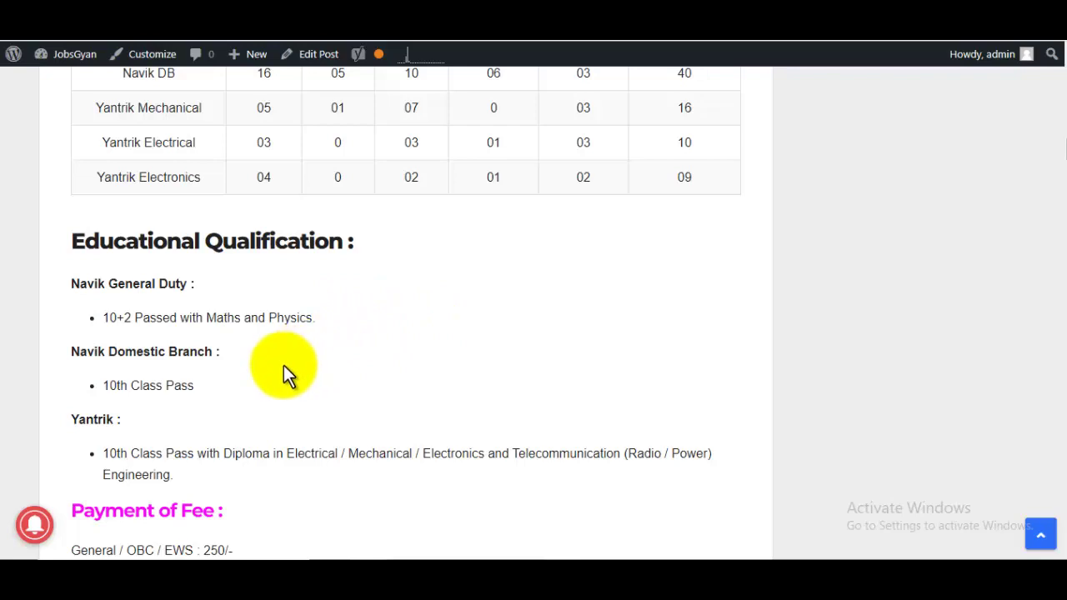
pyautogui.scroll(-1, 284, 373)
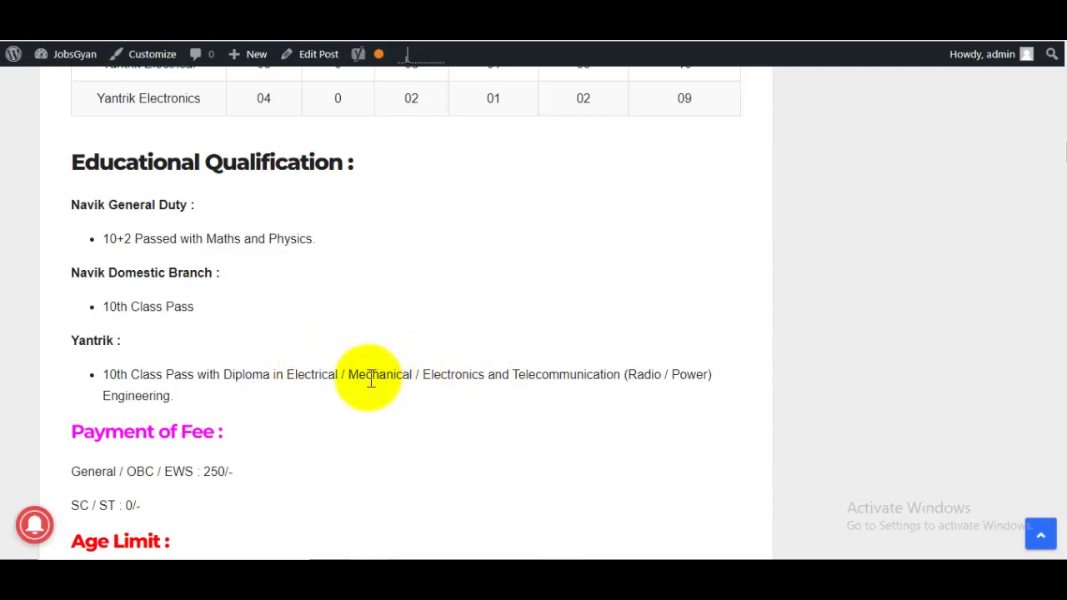
pyautogui.moveTo(359, 379); pyautogui.dragTo(484, 375)
pyautogui.scroll(-8, 453, 384)
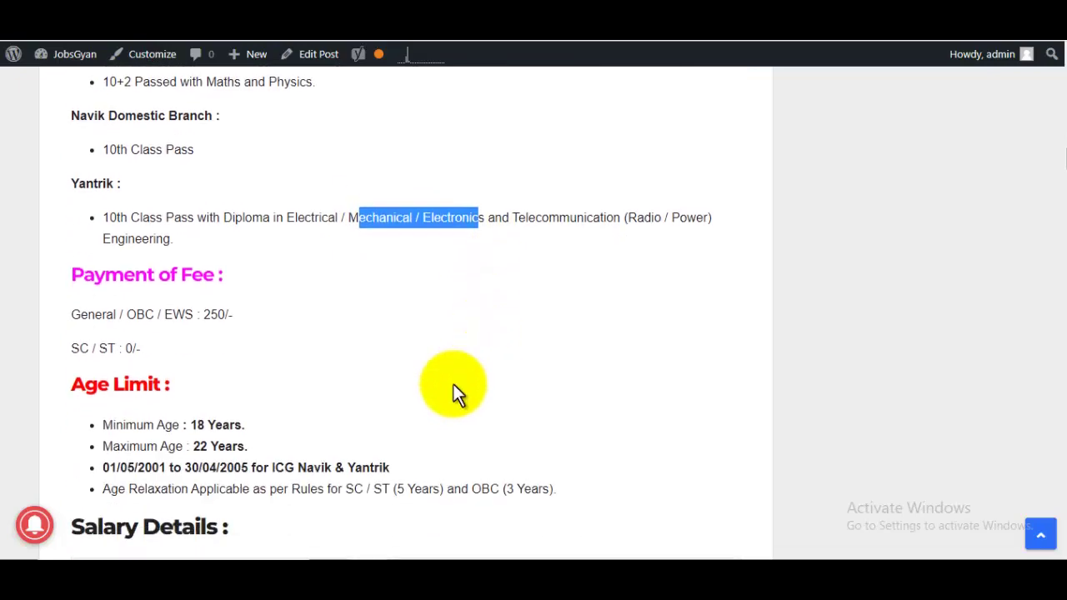
pyautogui.scroll(-20, 454, 384)
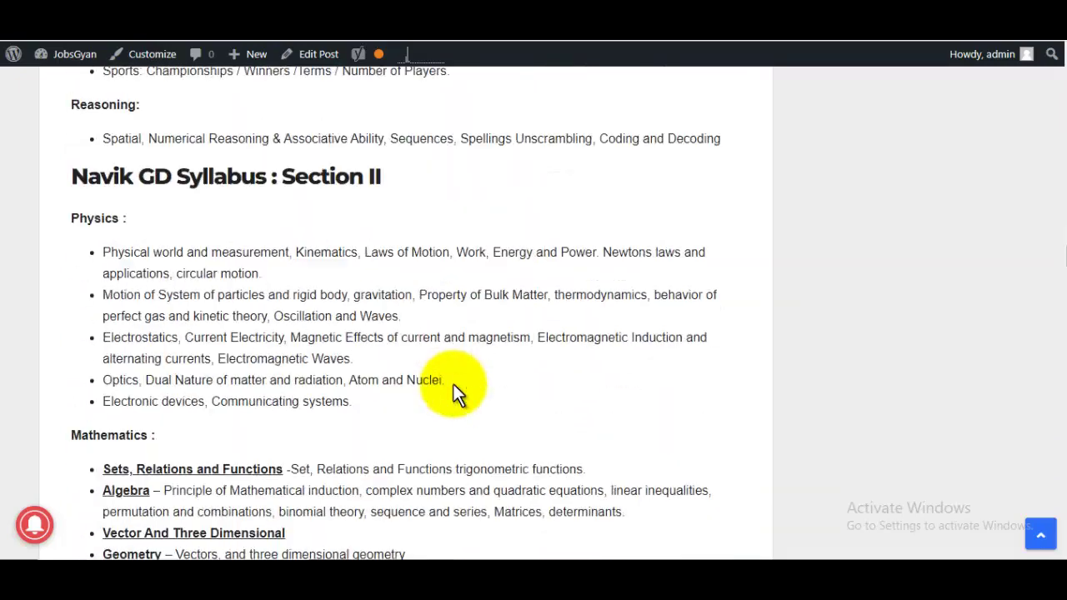
pyautogui.scroll(-20, 454, 384)
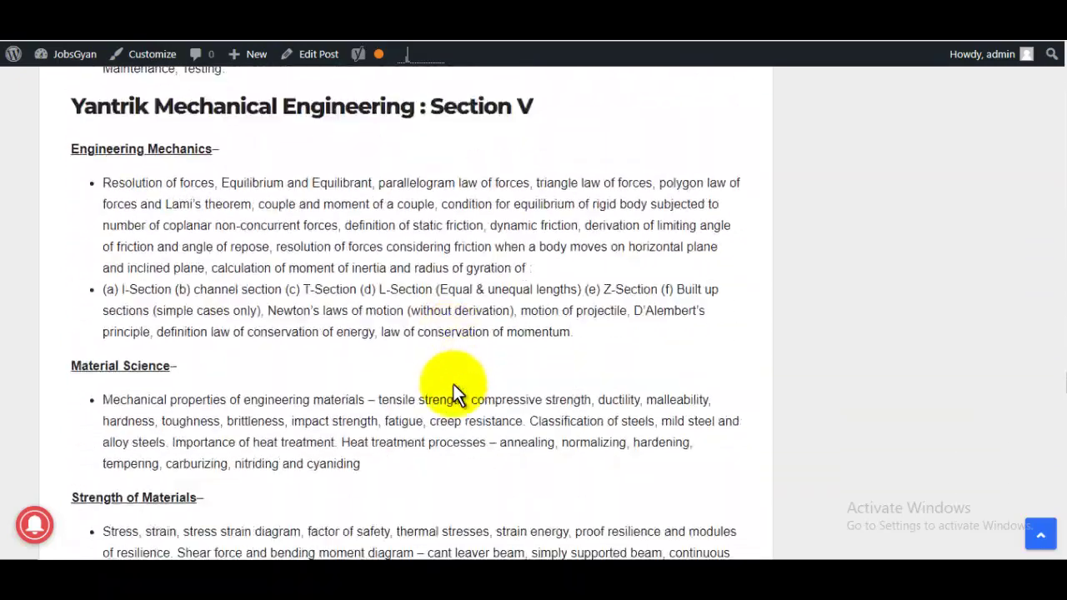
pyautogui.scroll(-6, 450, 385)
pyautogui.scroll(6, 341, 376)
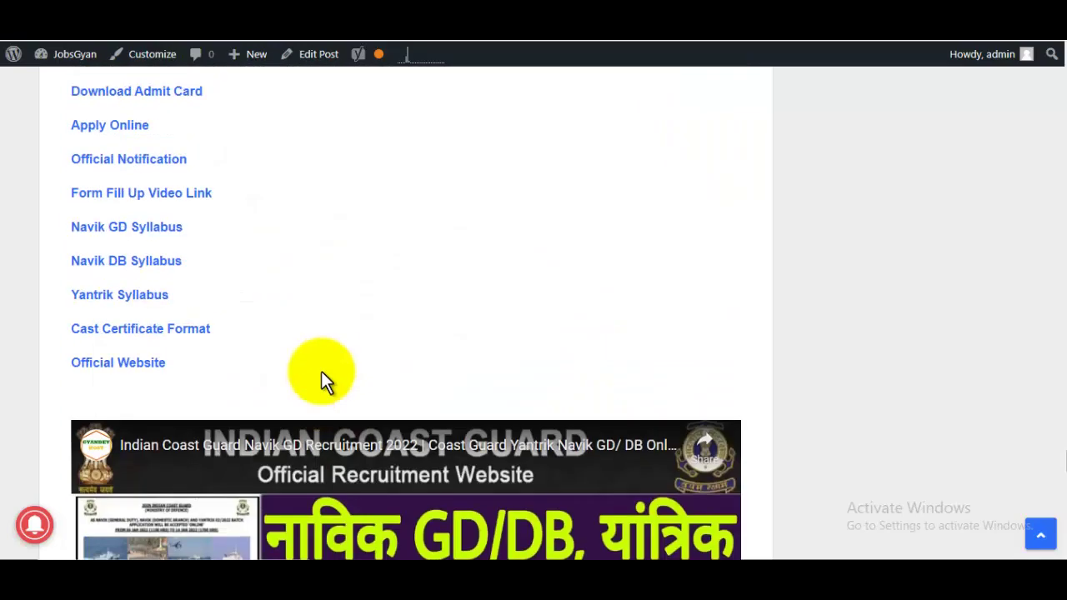
# - Go to the official online application site and start creating a new candidate account
pyautogui.click(123, 287)
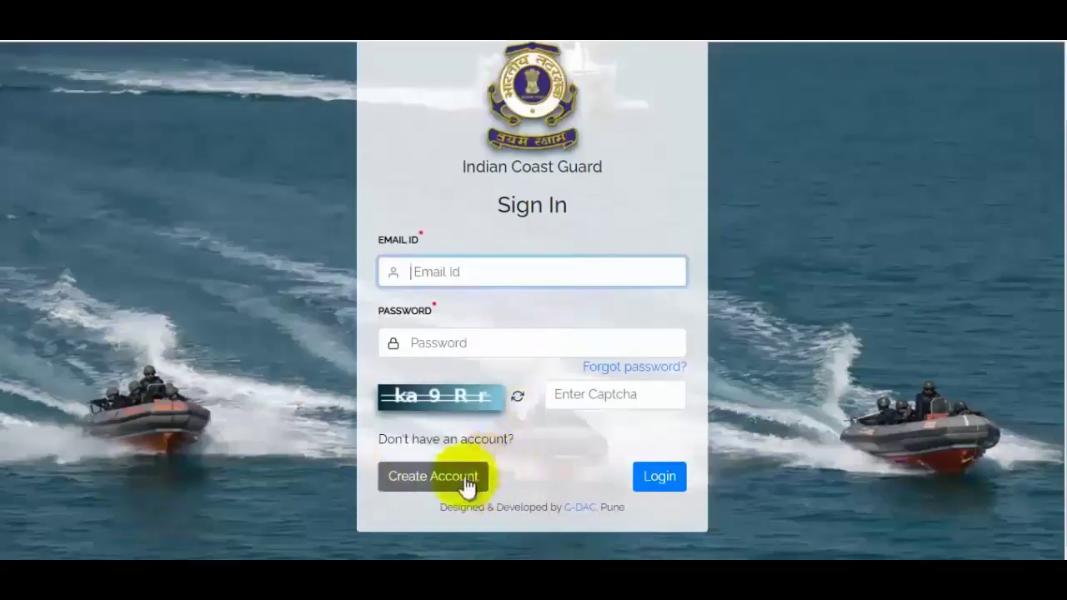
pyautogui.click(467, 482)
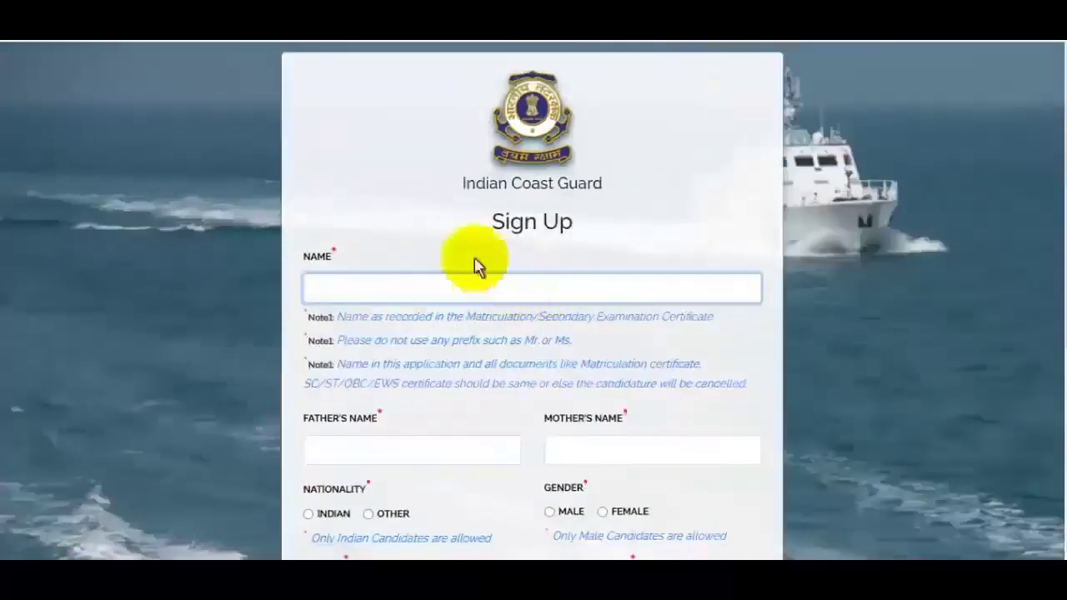
pyautogui.scroll(-4, 457, 280)
# - Enter the candidate's full name, father's name and mother's name
pyautogui.scroll(2, 459, 275)
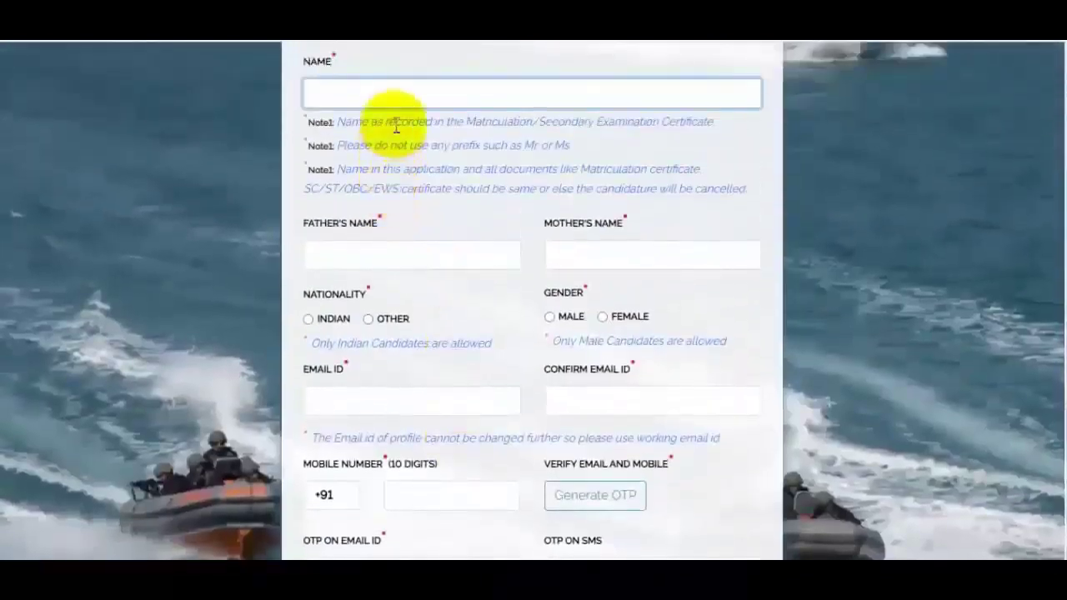
pyautogui.scroll(2, 430, 208)
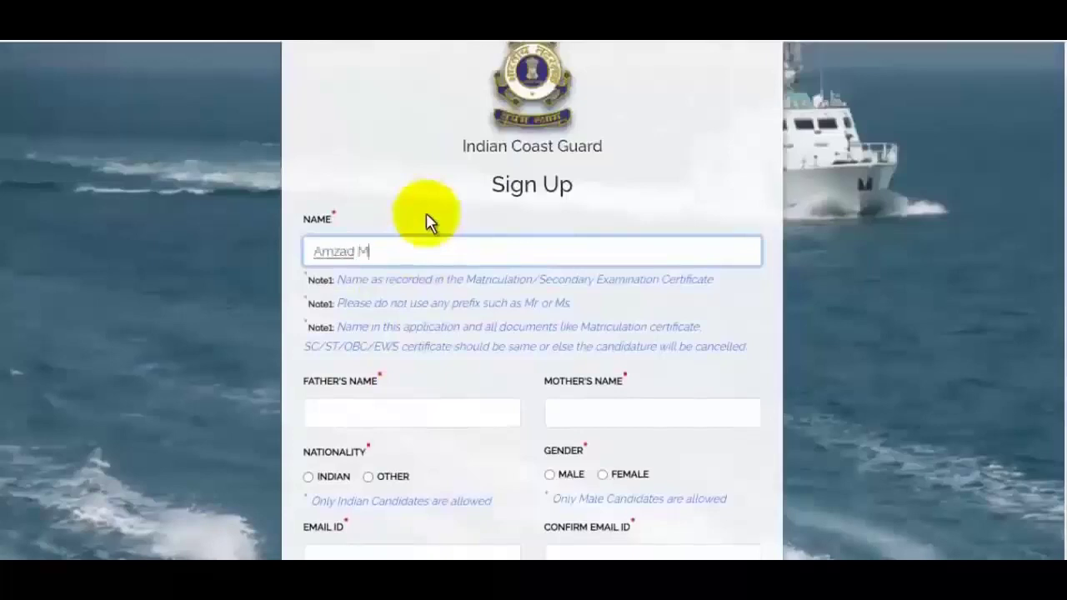
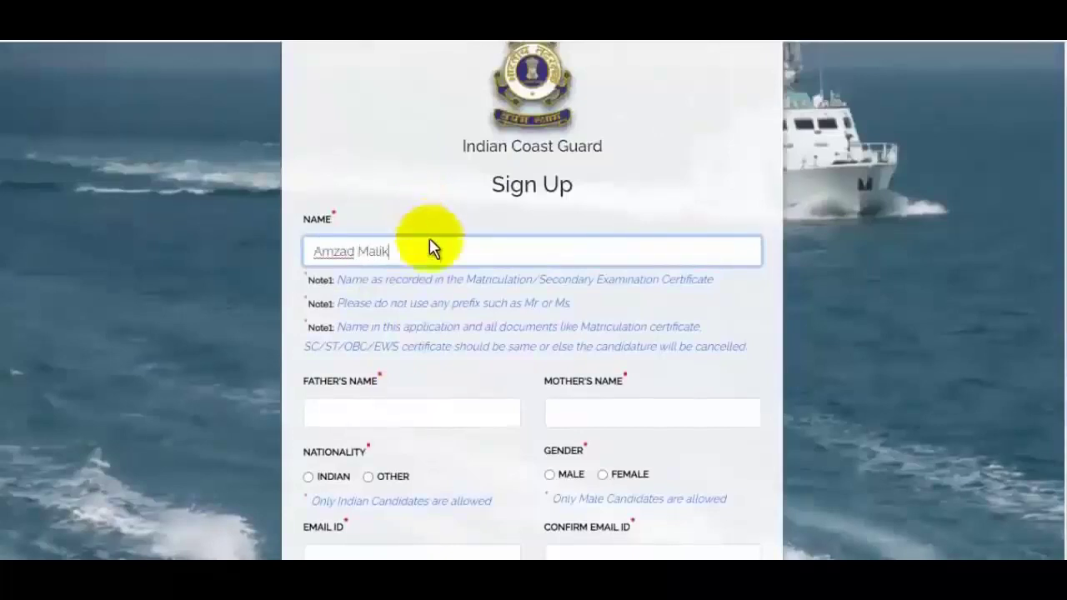
pyautogui.click(396, 417)
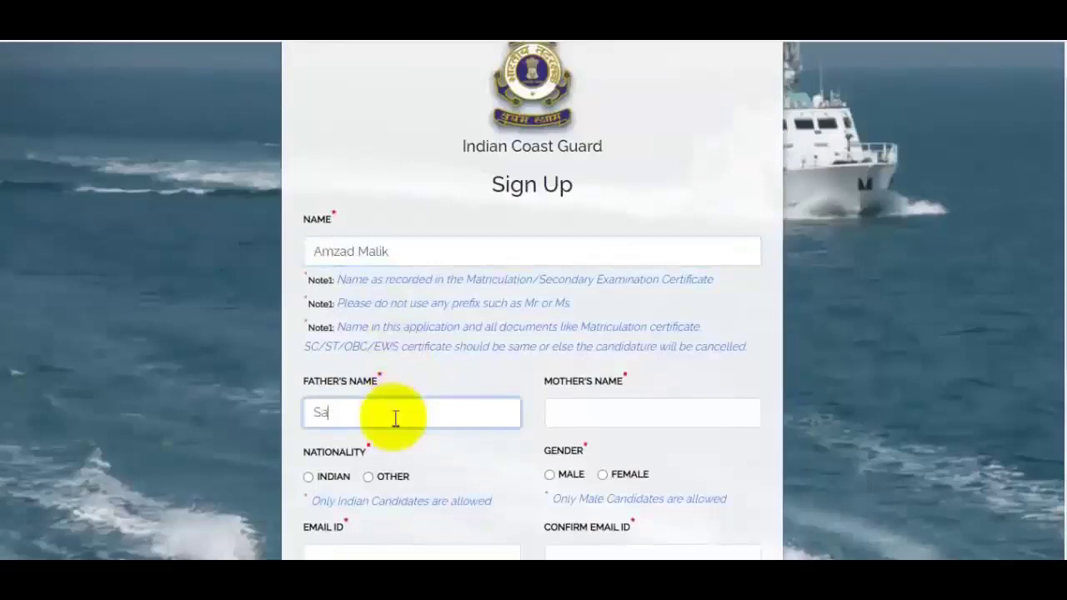
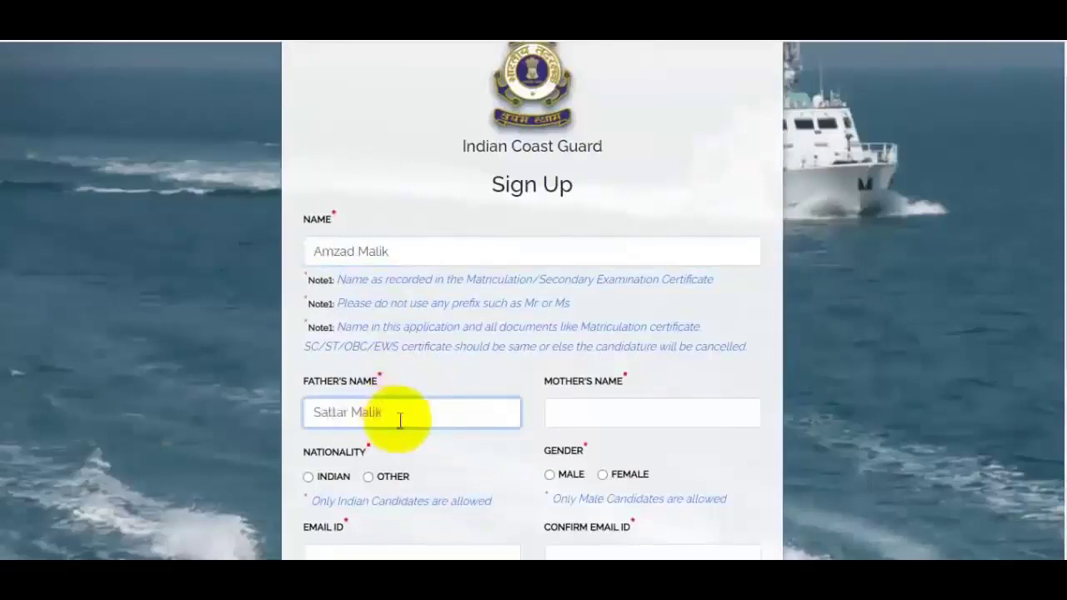
pyautogui.click(657, 411)
pyautogui.write('Sazada')
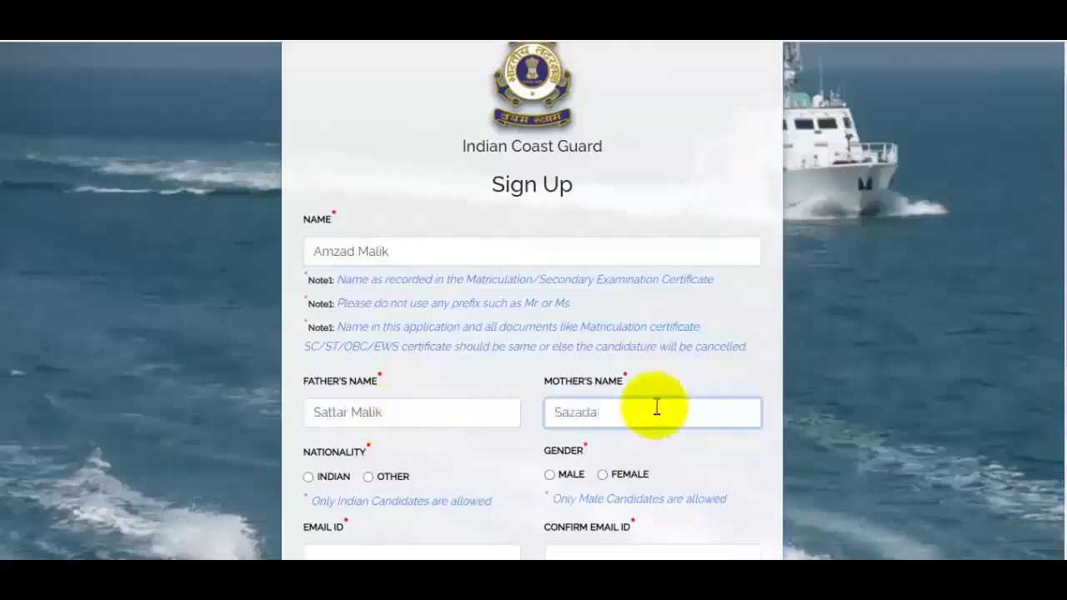
# - Select INDIAN nationality and MALE gender, then enter and confirm the candidate's e-mail ID
pyautogui.scroll(-3, 672, 393)
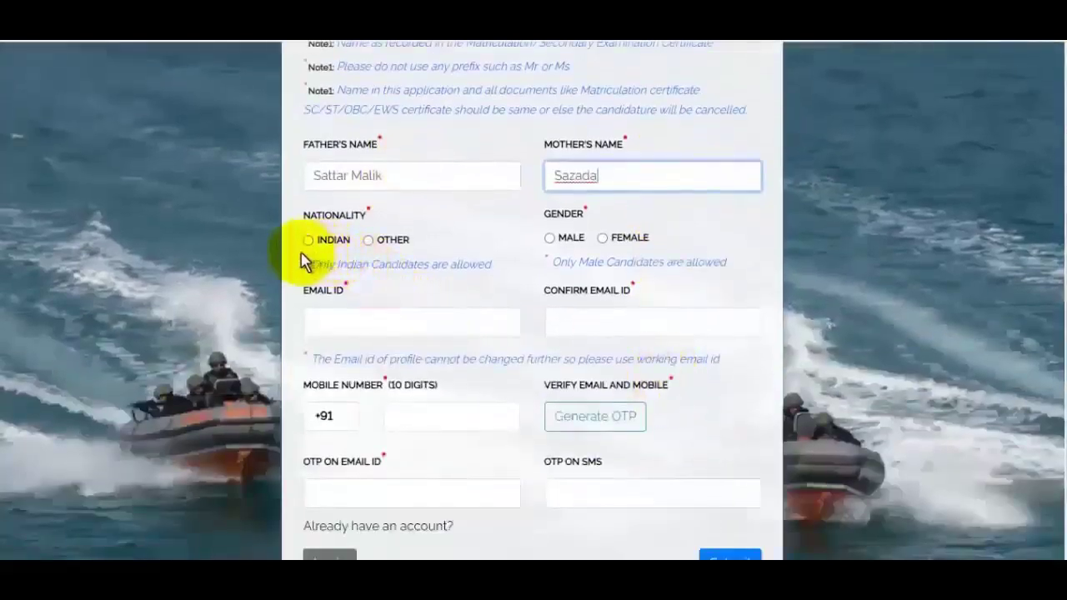
pyautogui.click(309, 239)
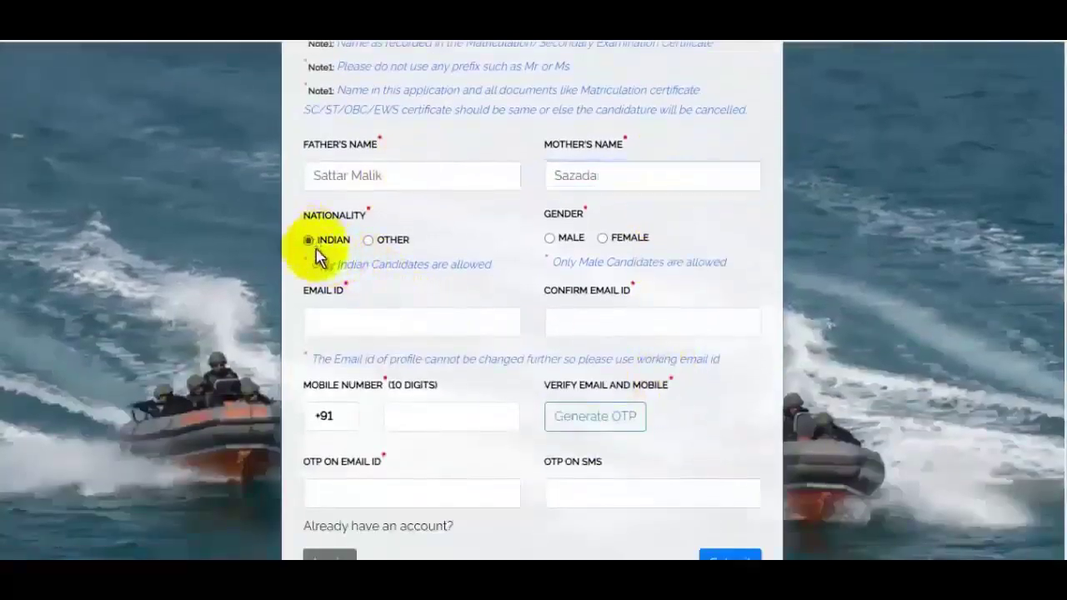
pyautogui.click(550, 242)
pyautogui.click(434, 325)
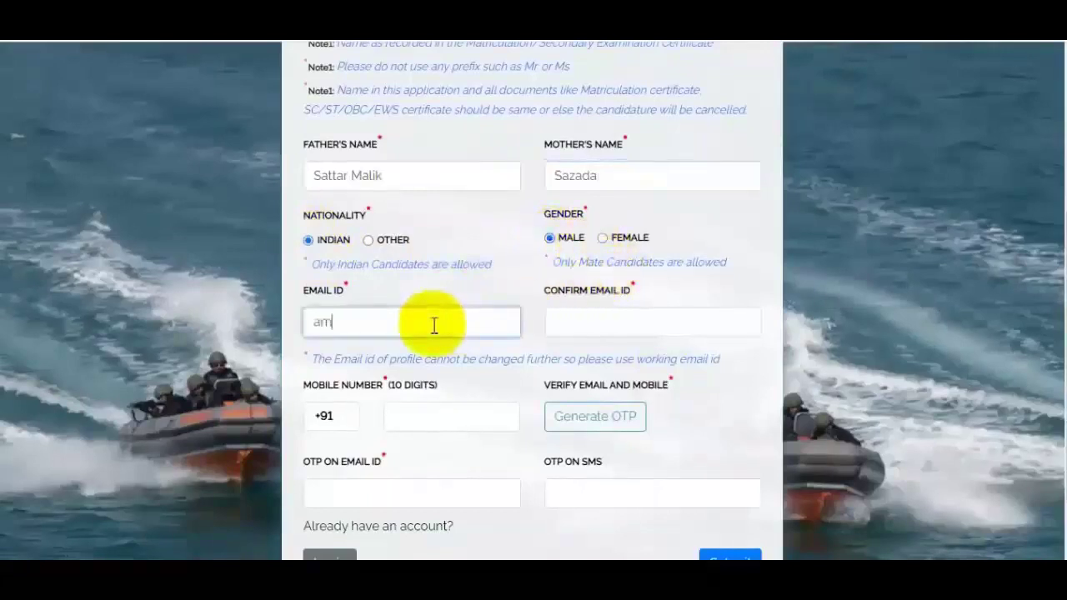
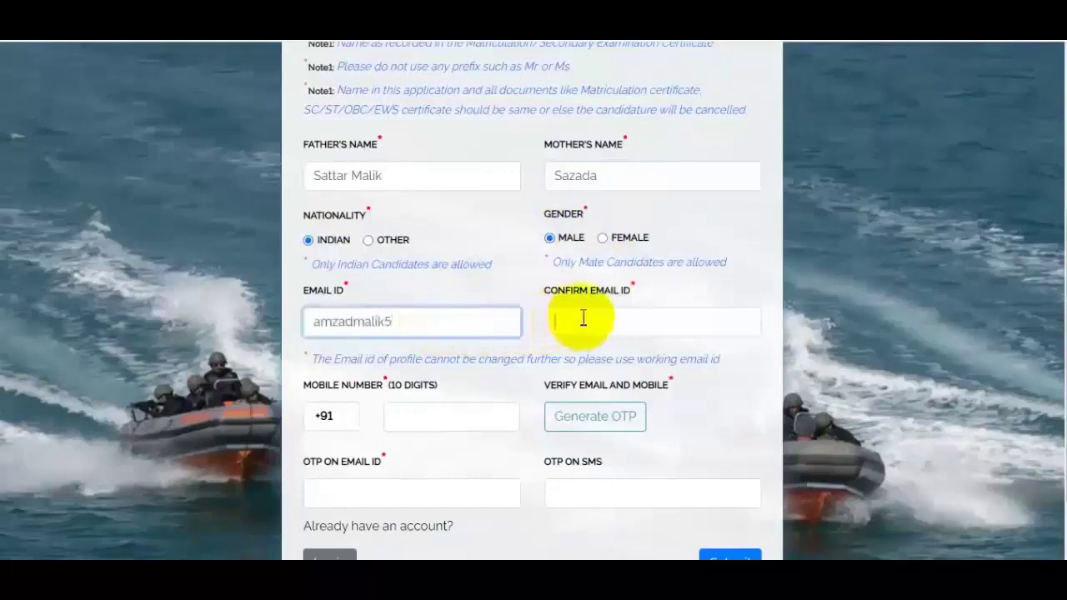
pyautogui.click(586, 320)
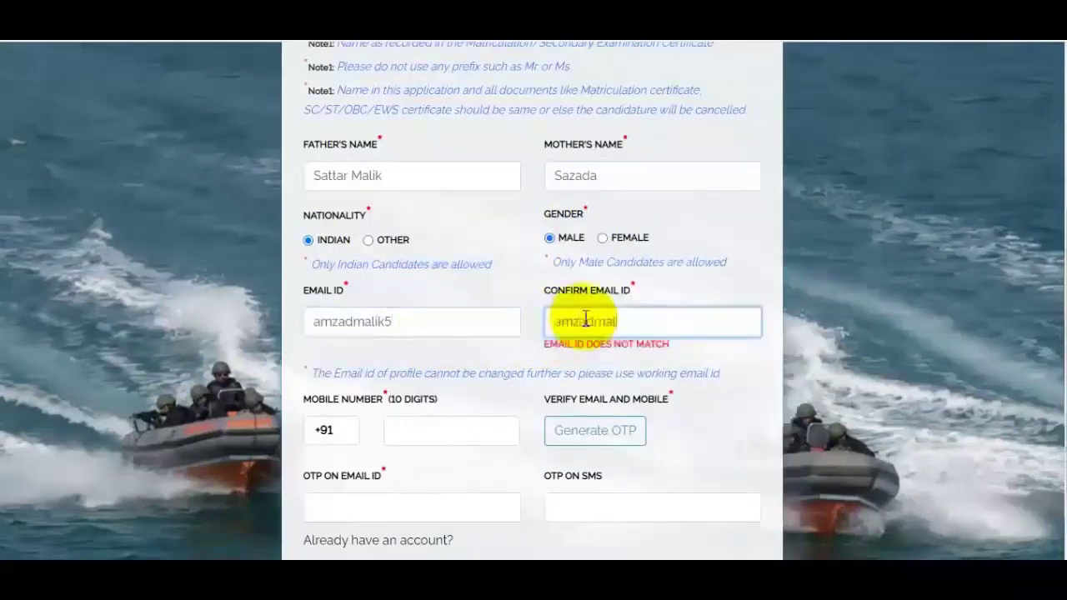
pyautogui.scroll(-1, 542, 325)
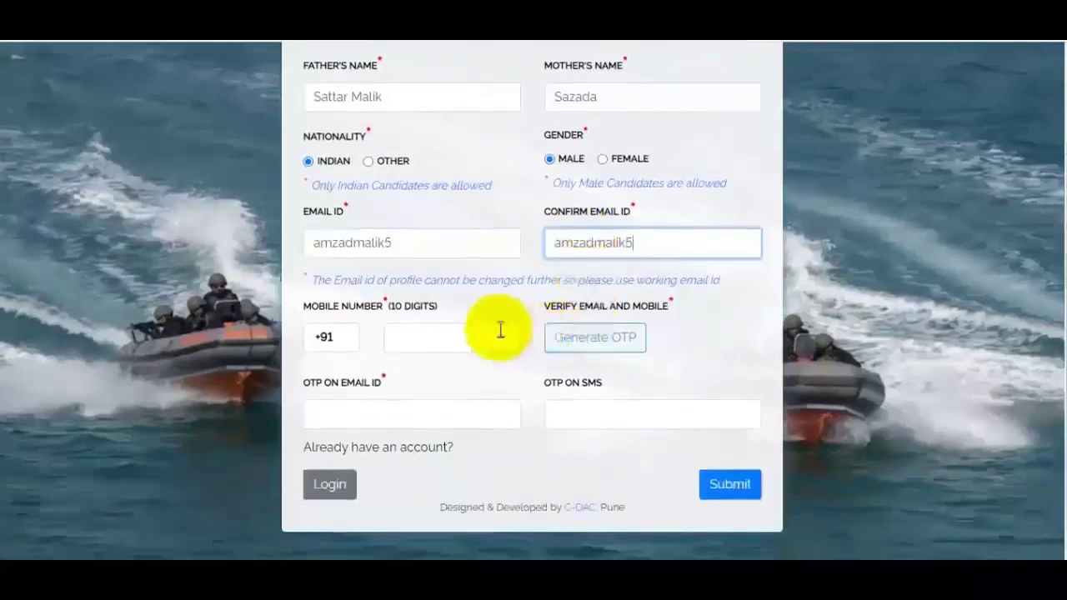
# - Enter the mobile number, submit the registration and acknowledge the success message
pyautogui.click(457, 334)
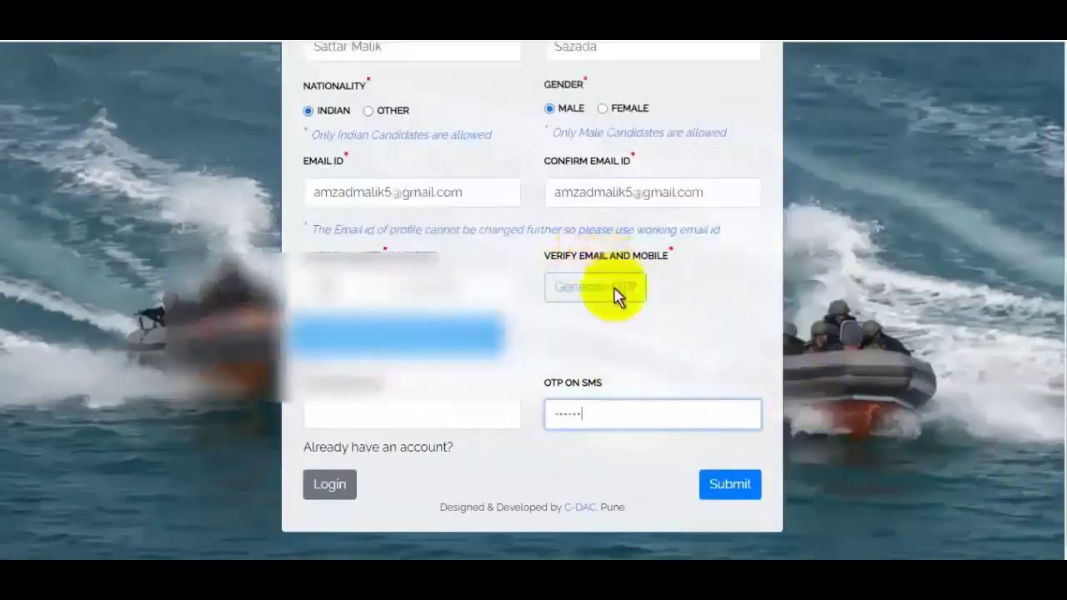
pyautogui.scroll(1, 621, 308)
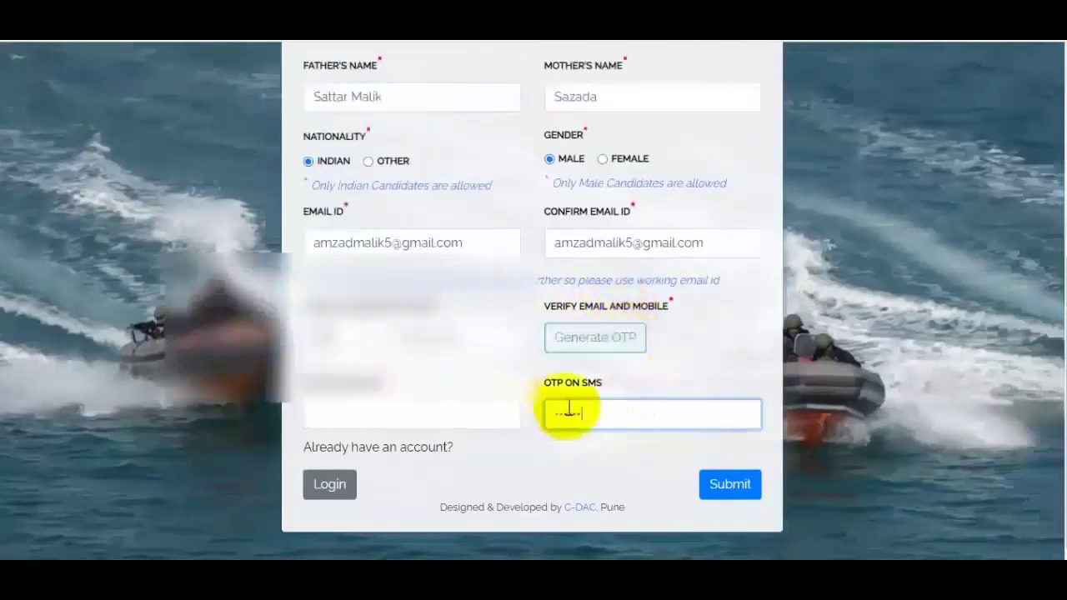
pyautogui.click(755, 489)
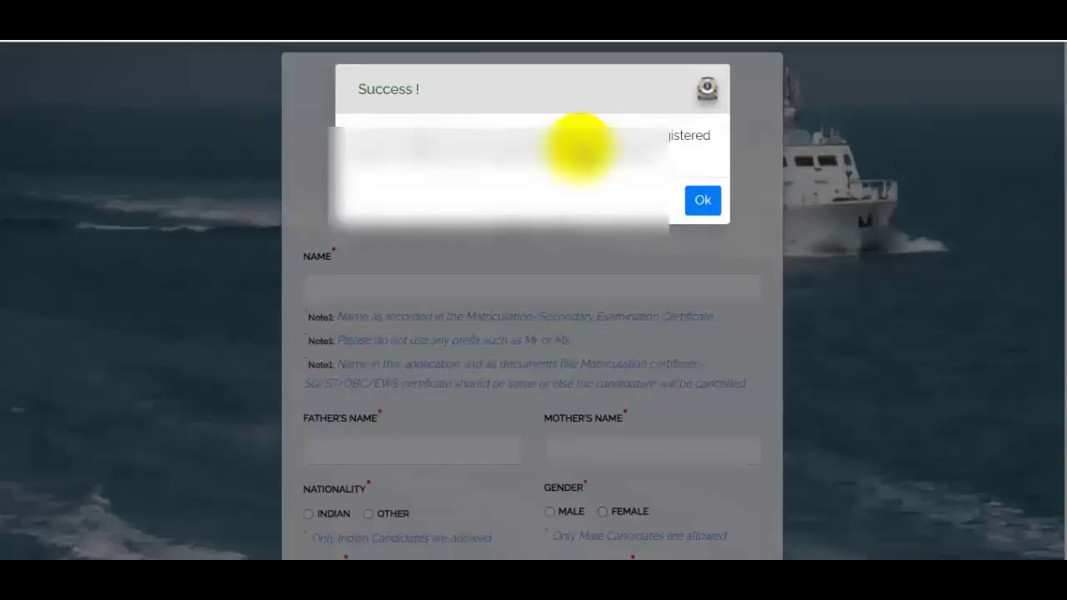
pyautogui.click(672, 208)
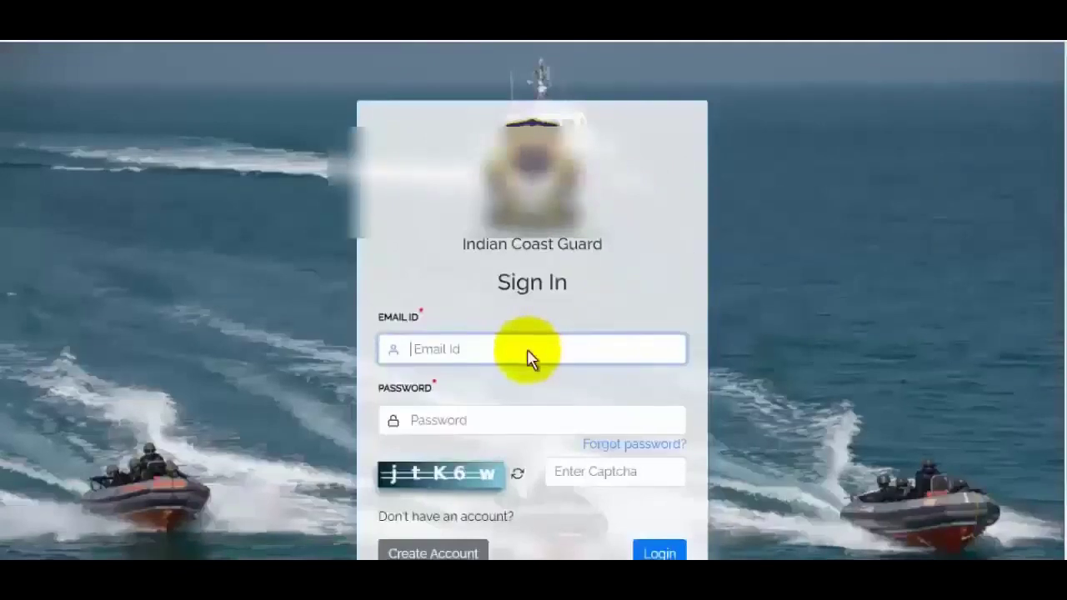
# - Enter the account password on the Sign In page and log in
pyautogui.scroll(-1, 529, 358)
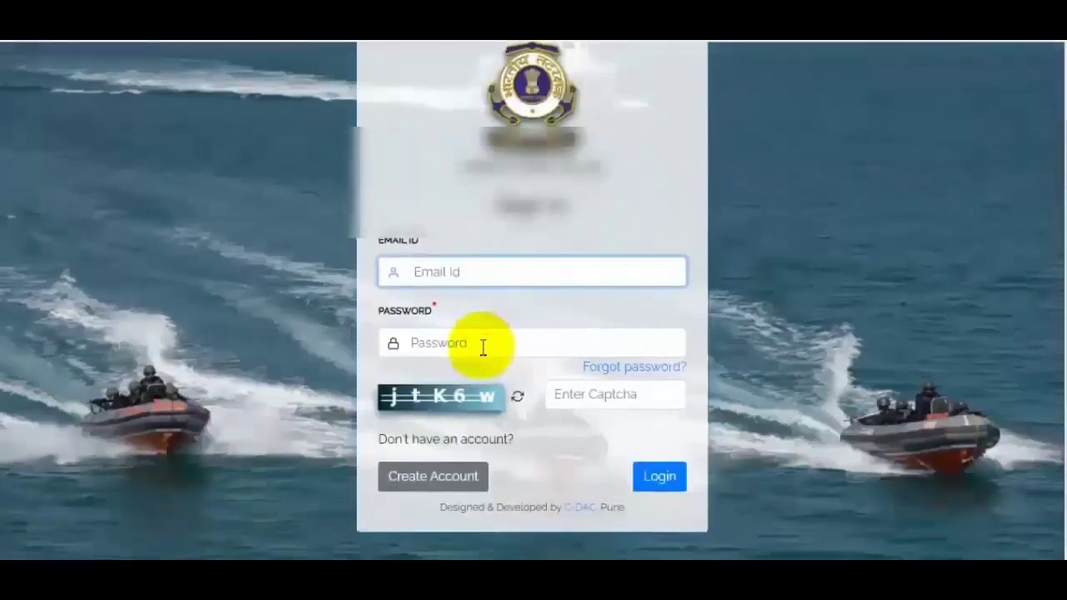
pyautogui.click(486, 343)
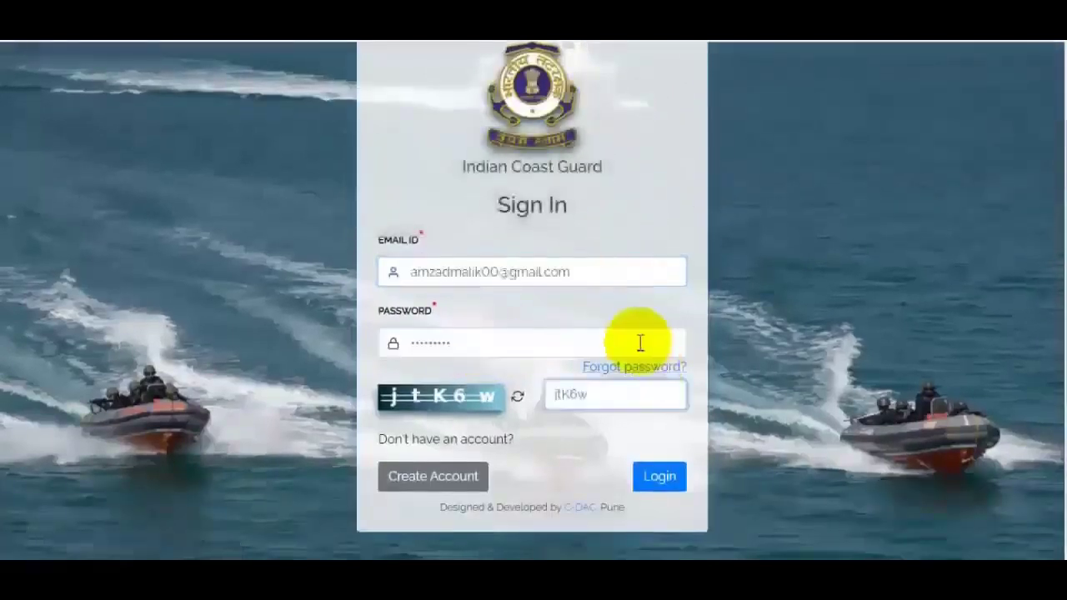
pyautogui.click(506, 344)
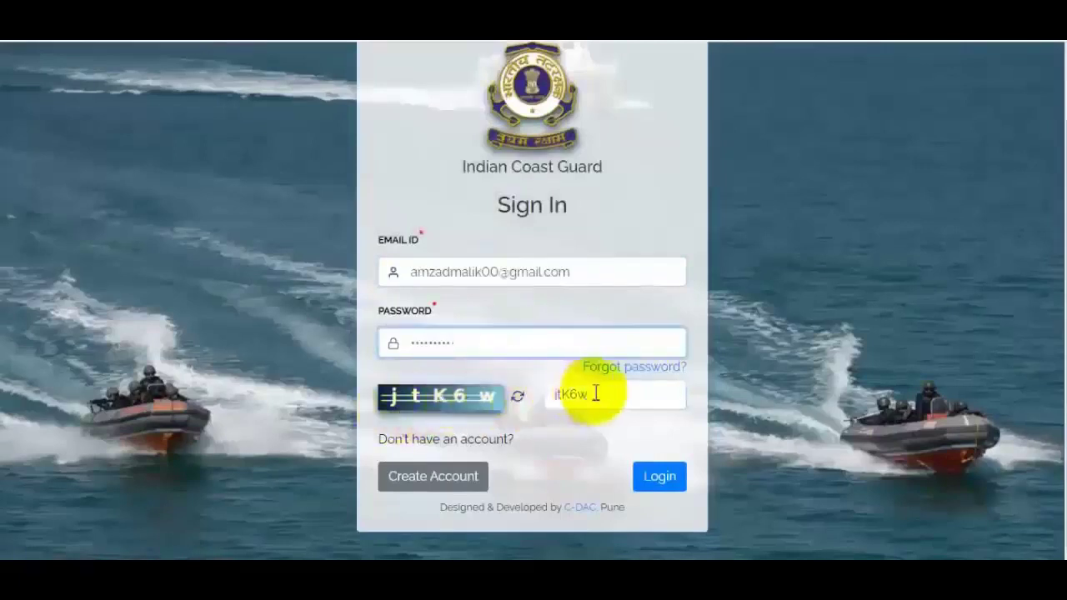
pyautogui.click(668, 480)
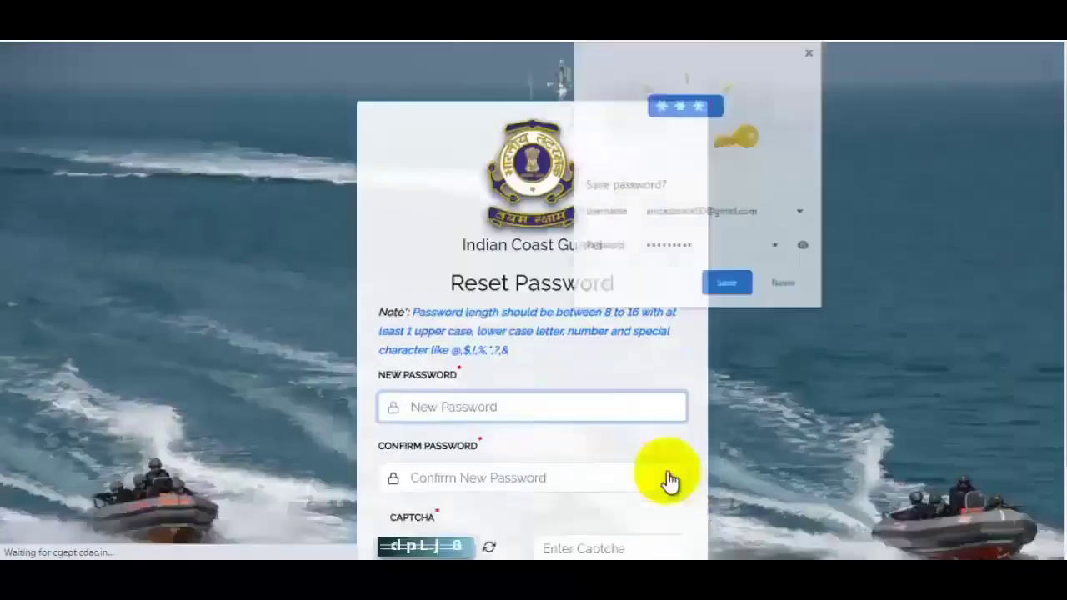
# - Decline browser password saving, enter and confirm a new password with the captcha, and submit
pyautogui.click(788, 288)
pyautogui.scroll(-2, 745, 289)
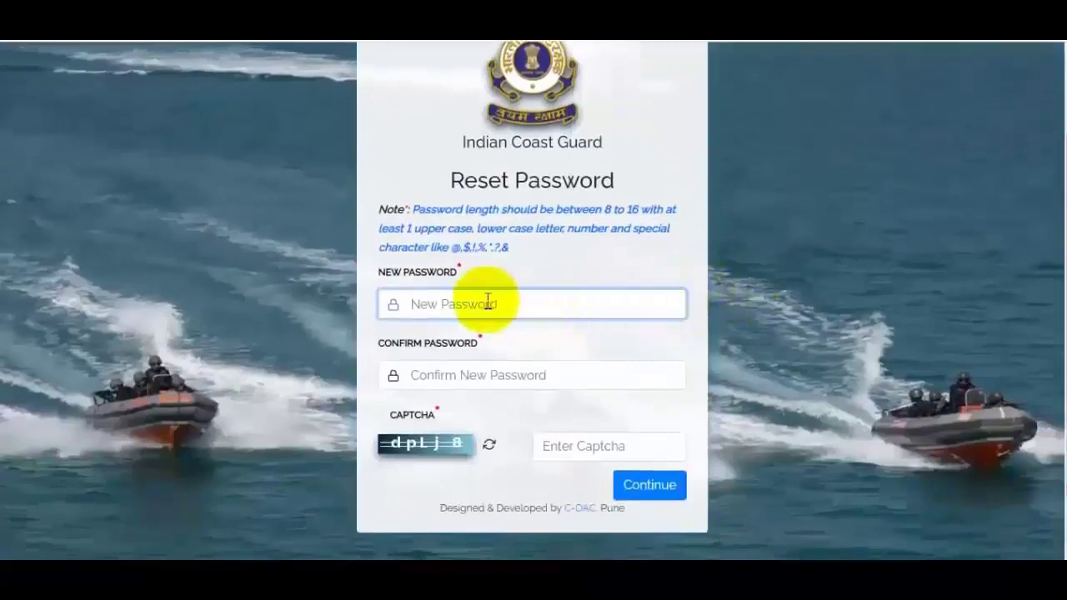
pyautogui.write('Pa')
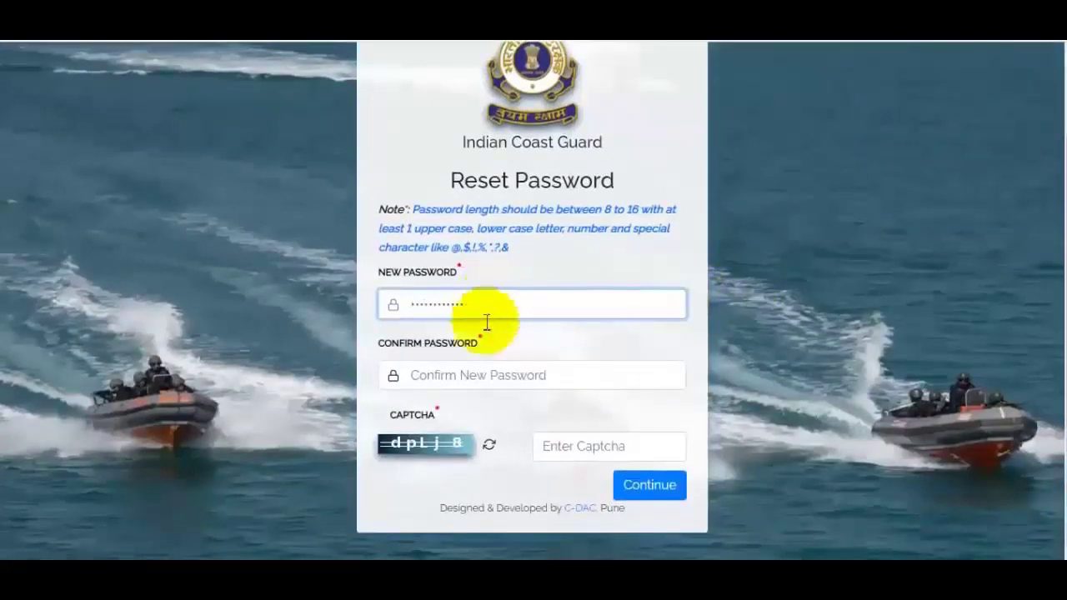
pyautogui.click(482, 375)
pyautogui.write('P')
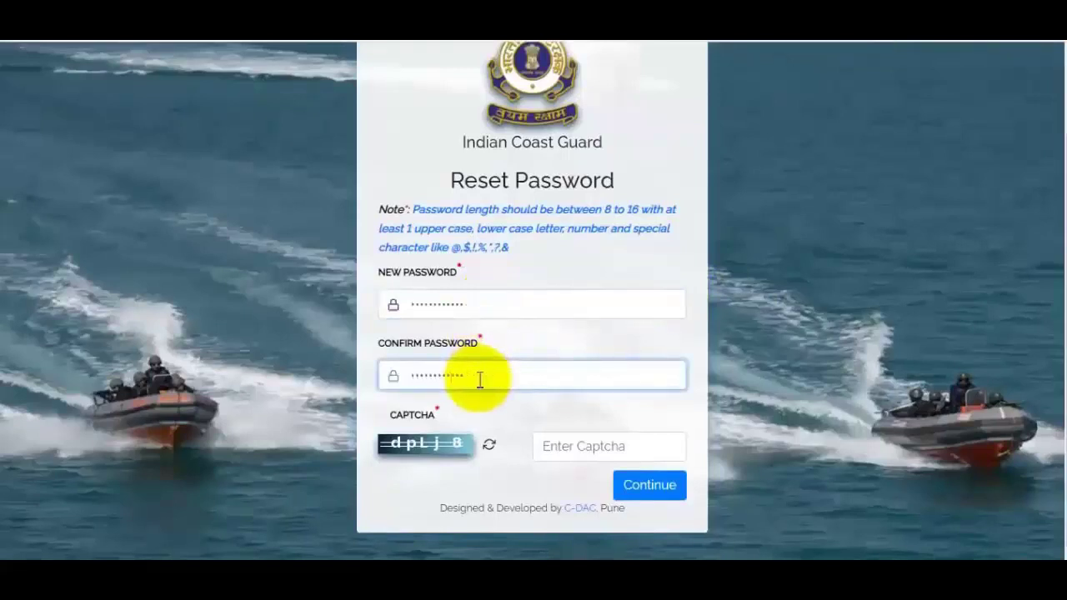
pyautogui.click(598, 448)
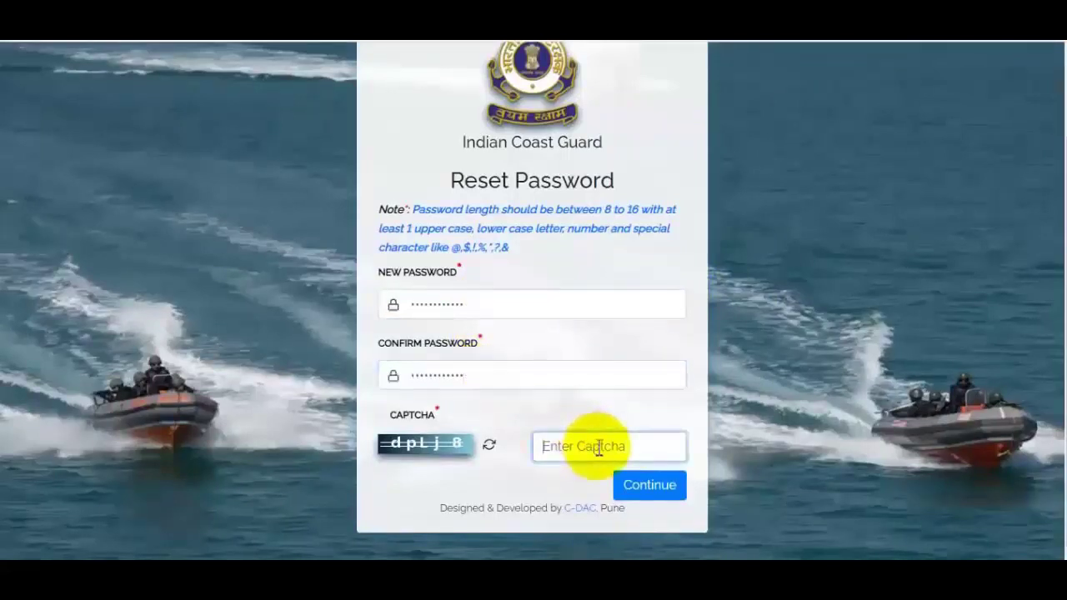
pyautogui.write('dplj8')
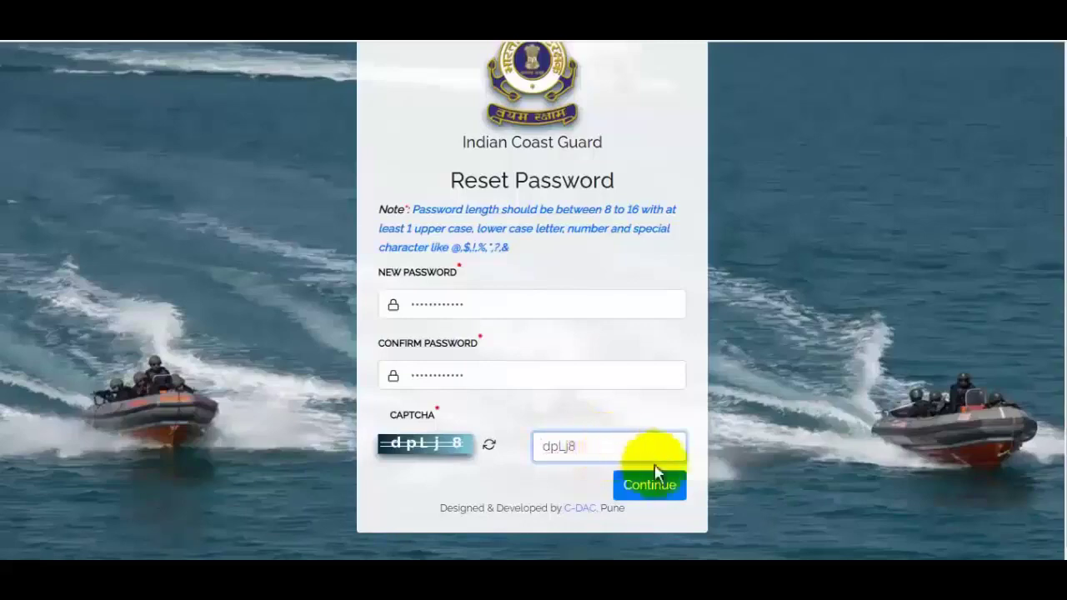
pyautogui.click(667, 485)
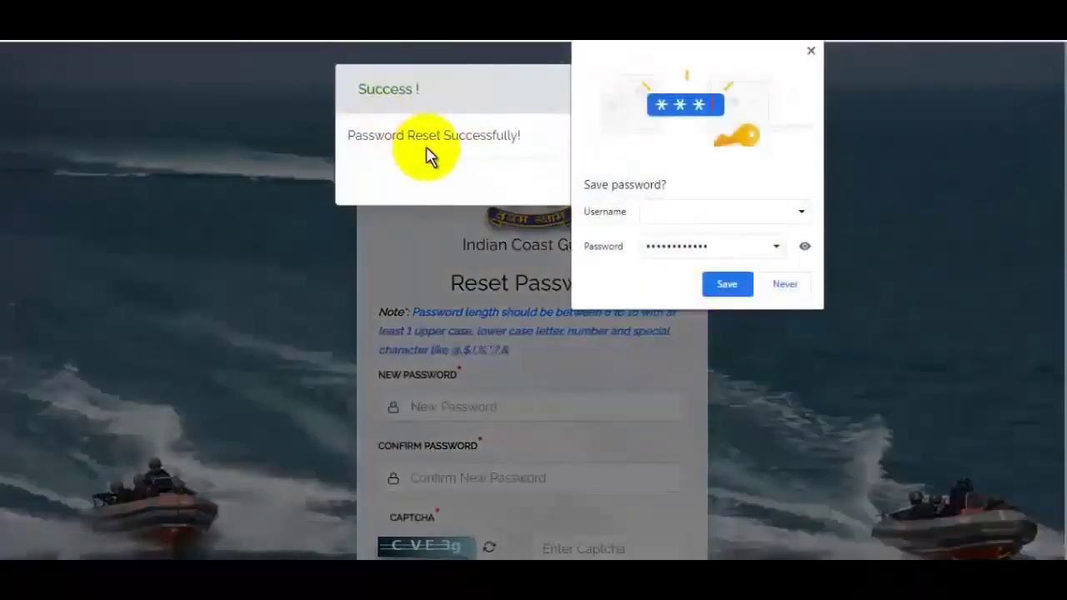
# - Dismiss both popups, tick 'I have read all the instructions carefully' and proceed to the form
pyautogui.click(784, 284)
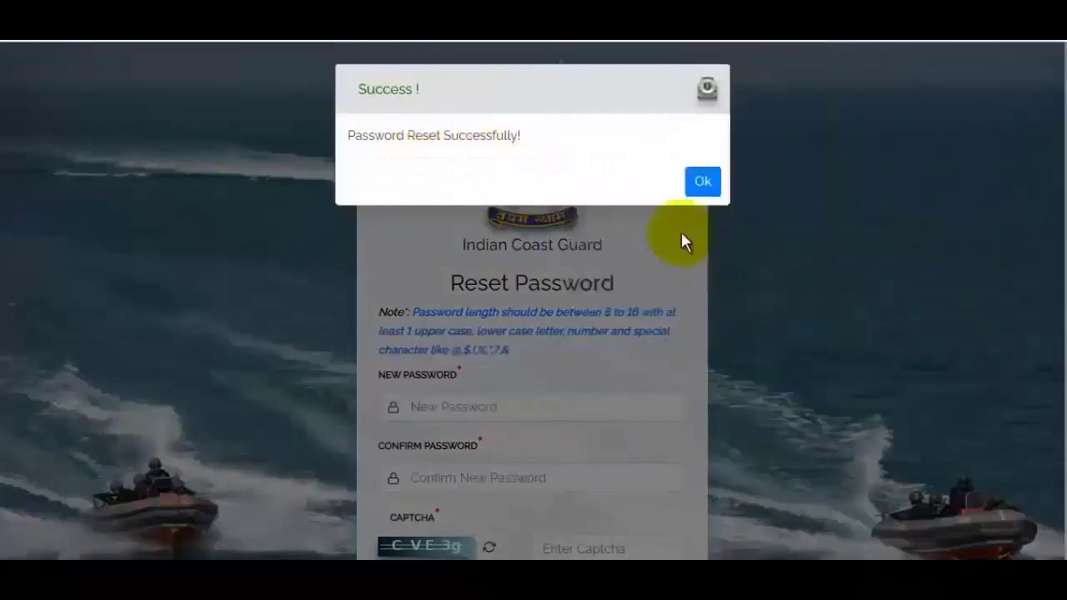
pyautogui.click(705, 185)
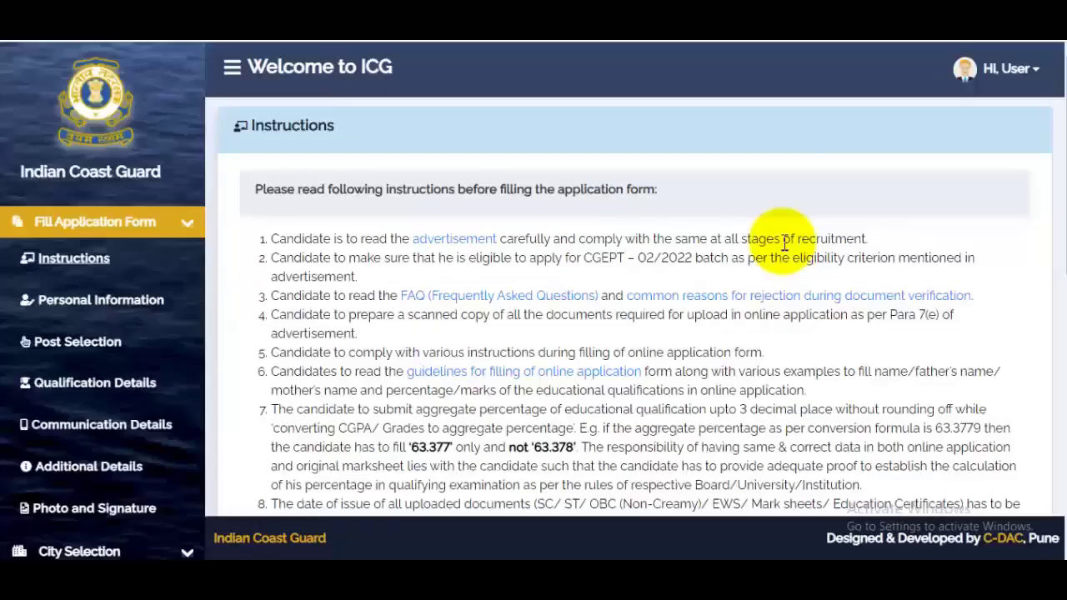
pyautogui.scroll(-8, 767, 282)
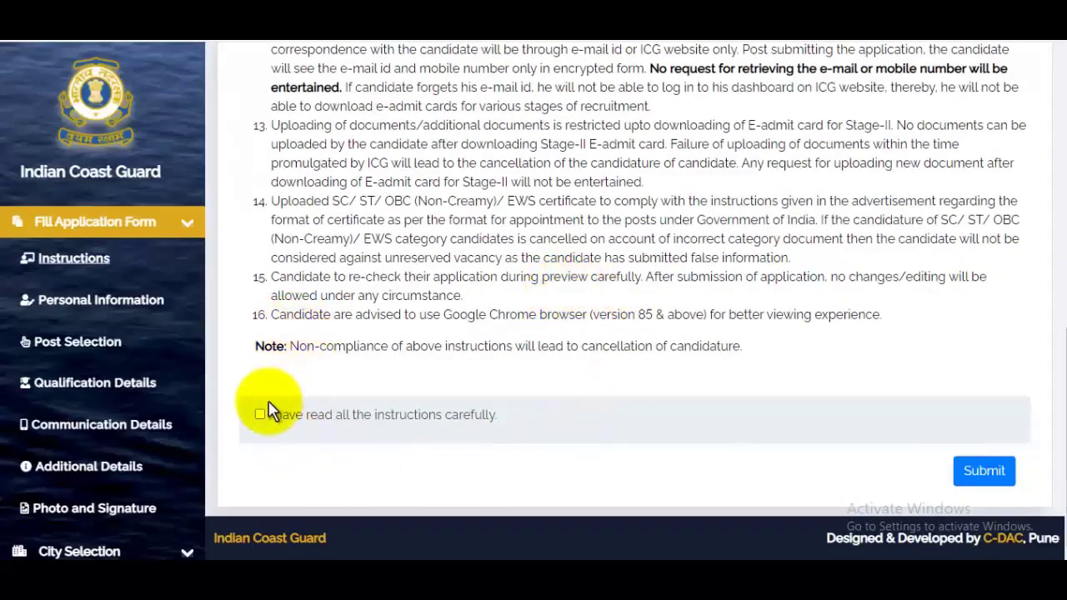
pyautogui.click(260, 413)
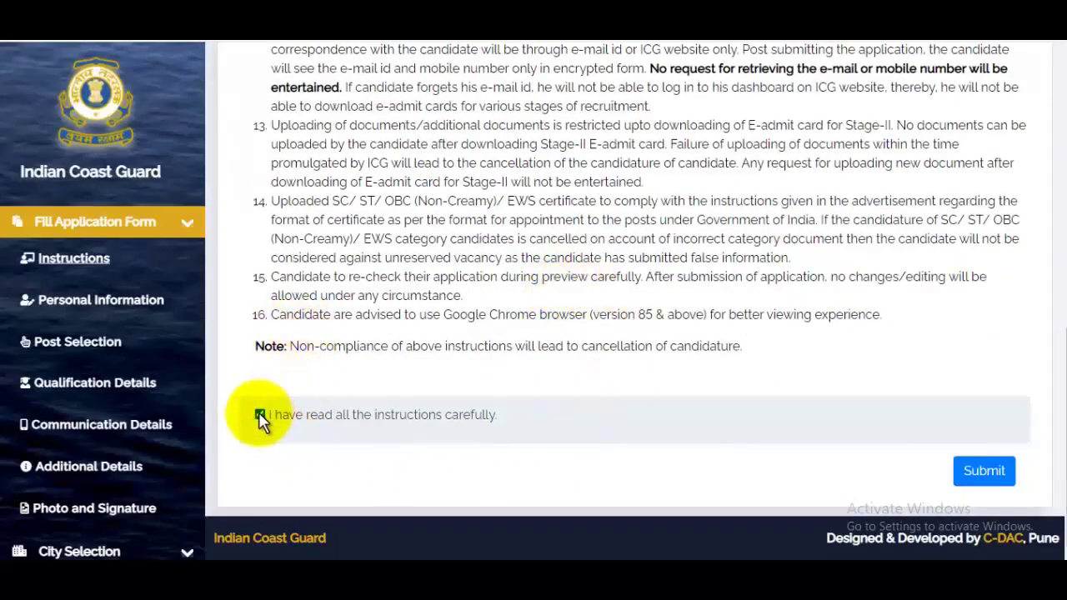
pyautogui.click(980, 470)
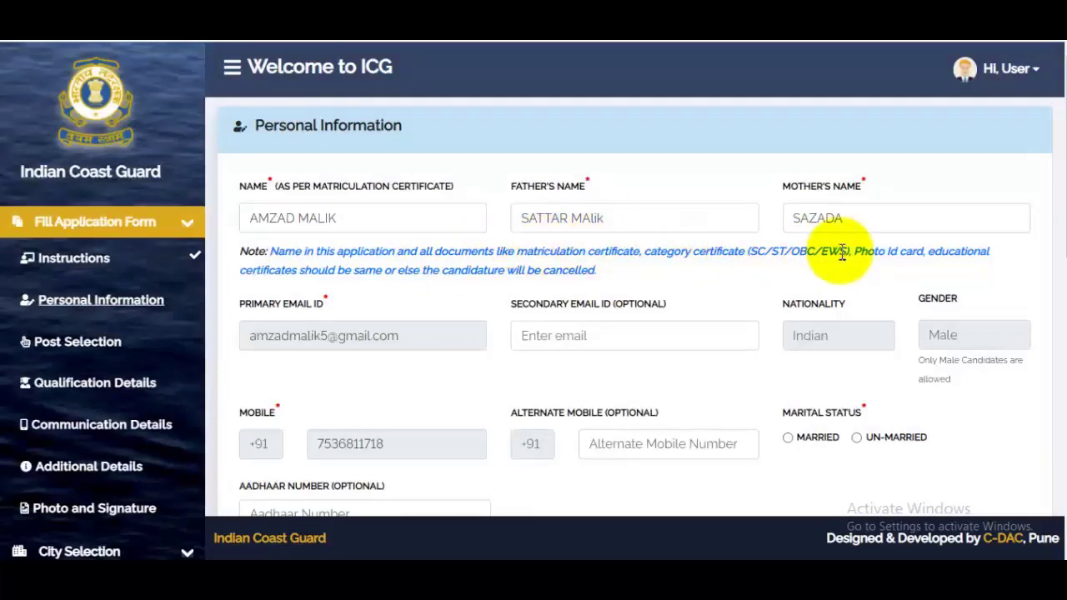
# - Fill in the secondary email and alternate mobile number, and mark the candidate un-married
pyautogui.click(584, 344)
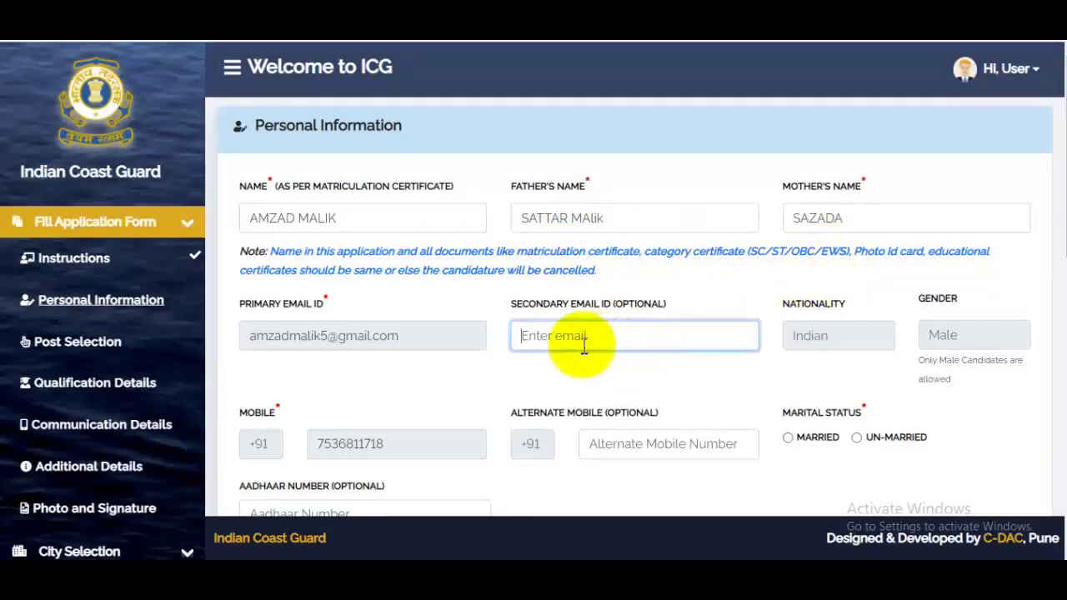
pyautogui.moveTo(508, 303); pyautogui.dragTo(596, 326)
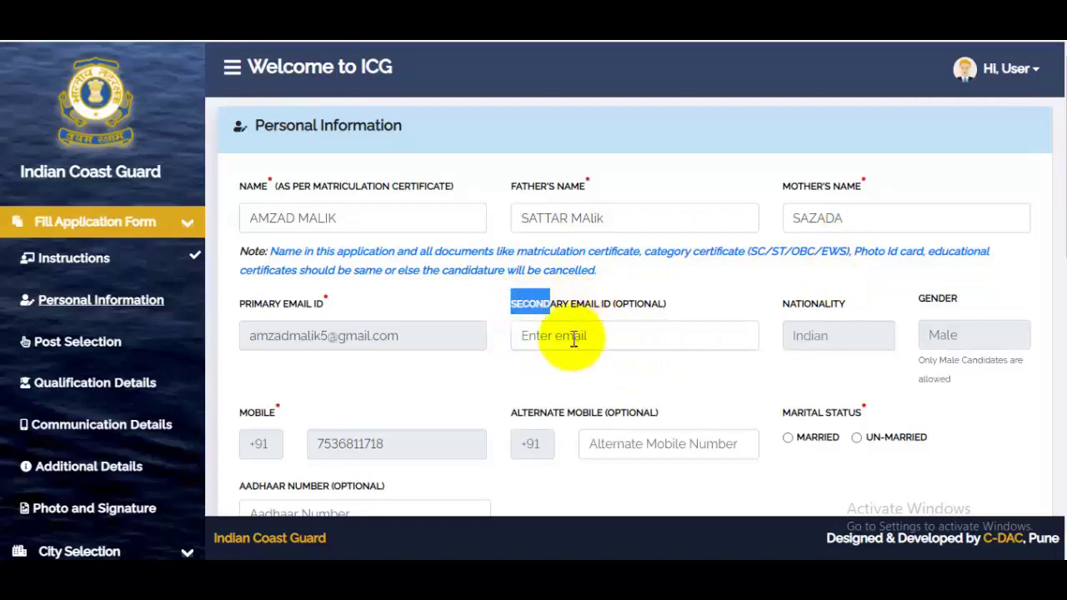
pyautogui.click(604, 338)
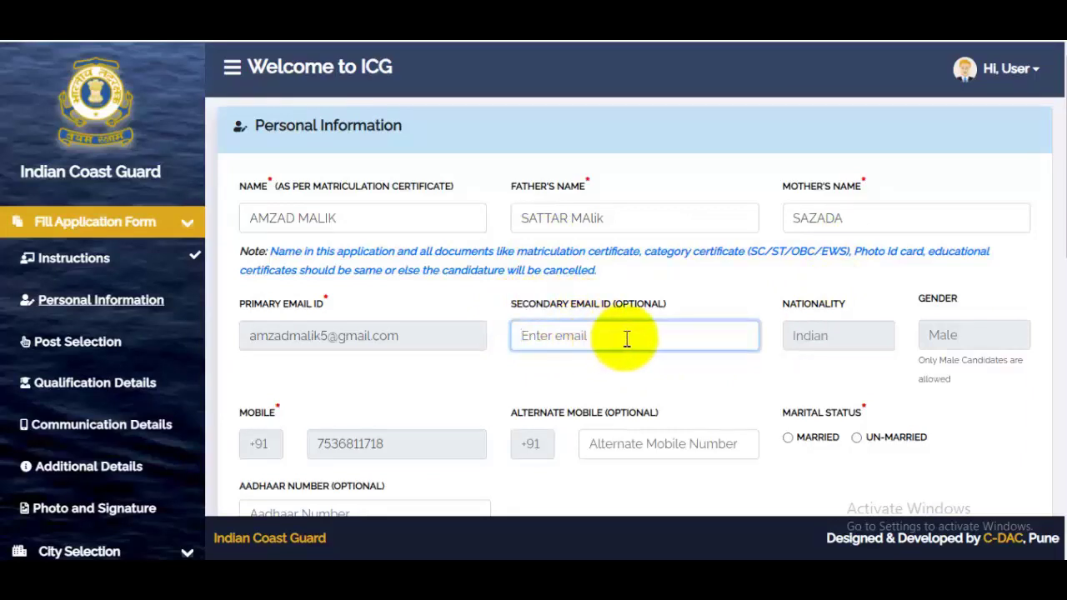
pyautogui.click(649, 446)
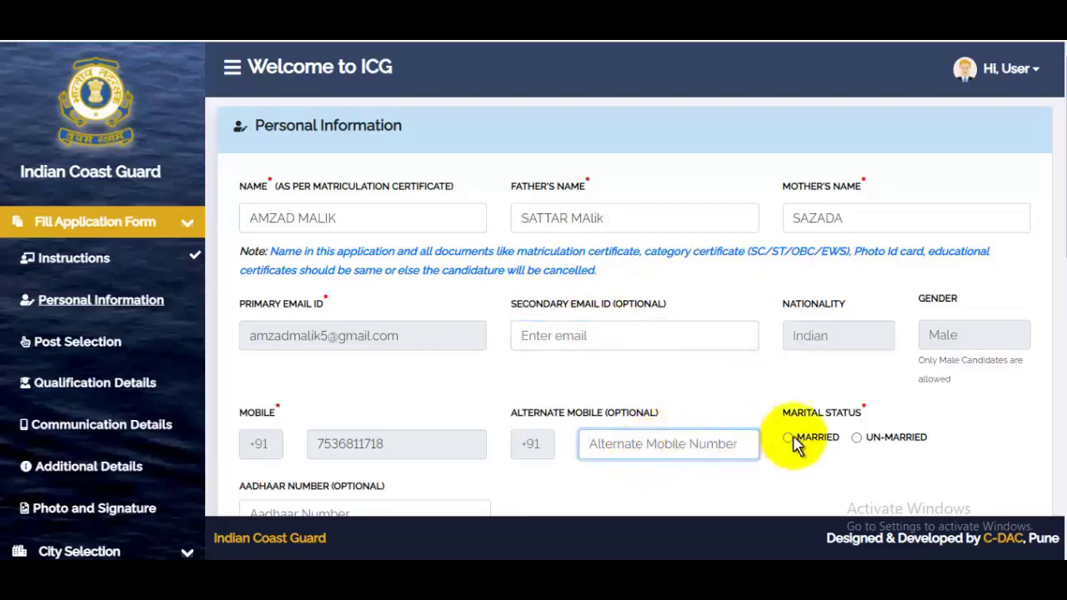
pyautogui.click(857, 440)
pyautogui.scroll(-5, 754, 381)
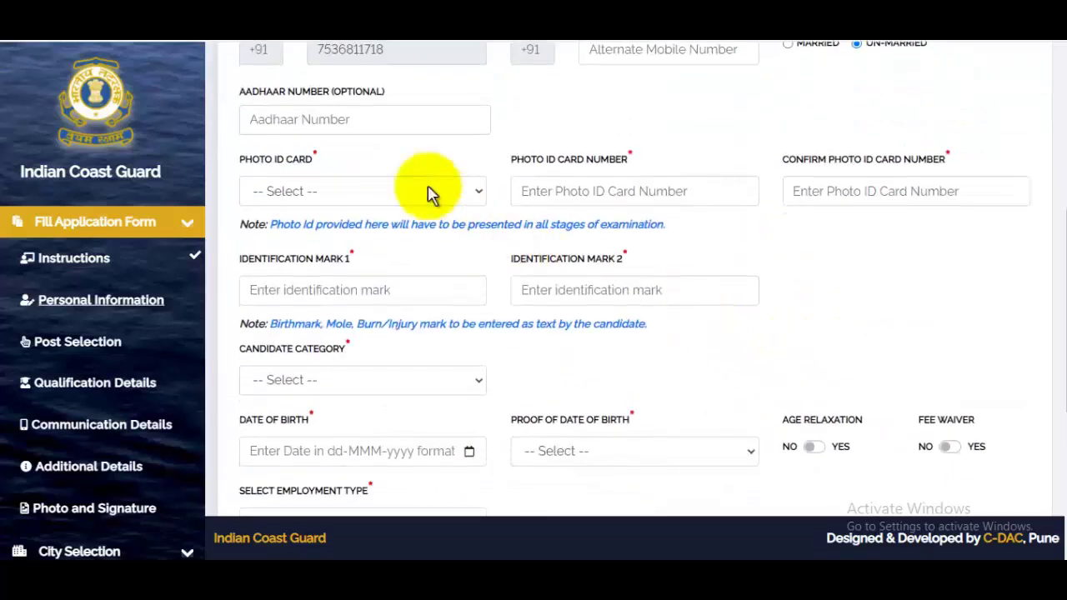
# - Enter the Aadhaar number, choose PAN Card as photo ID and enter its card number
pyautogui.click(334, 127)
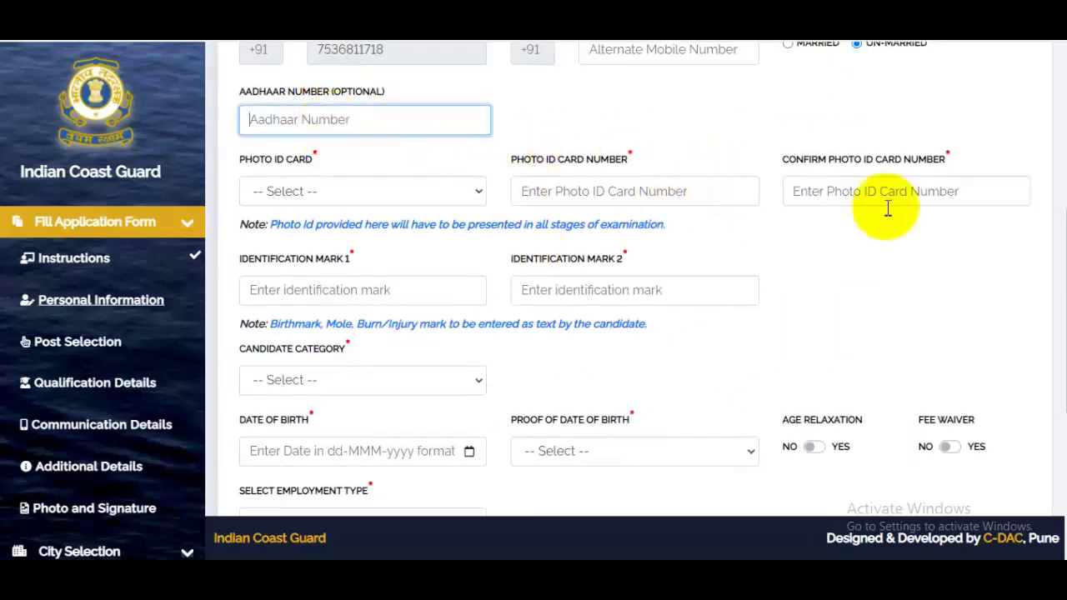
pyautogui.scroll(-1, 1052, 265)
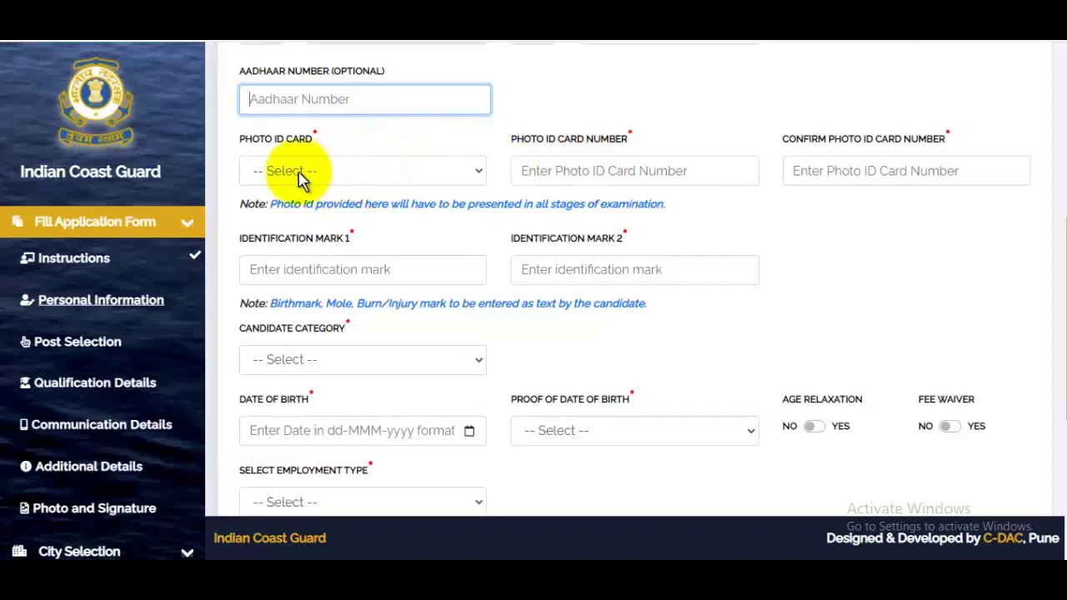
pyautogui.moveTo(259, 141); pyautogui.dragTo(329, 154)
pyautogui.click(326, 172)
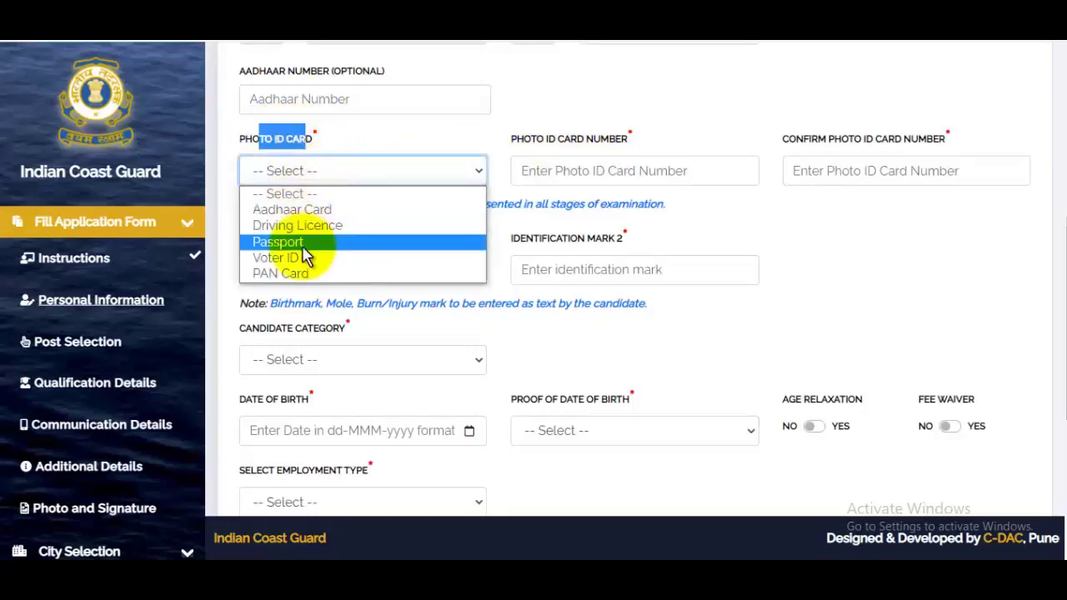
pyautogui.click(290, 273)
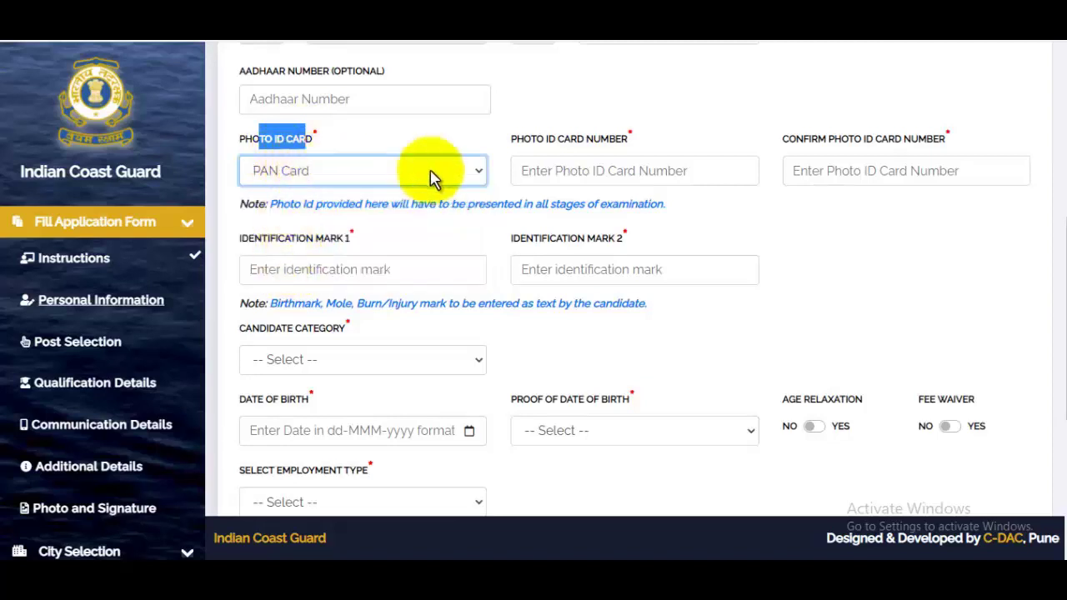
pyautogui.click(595, 171)
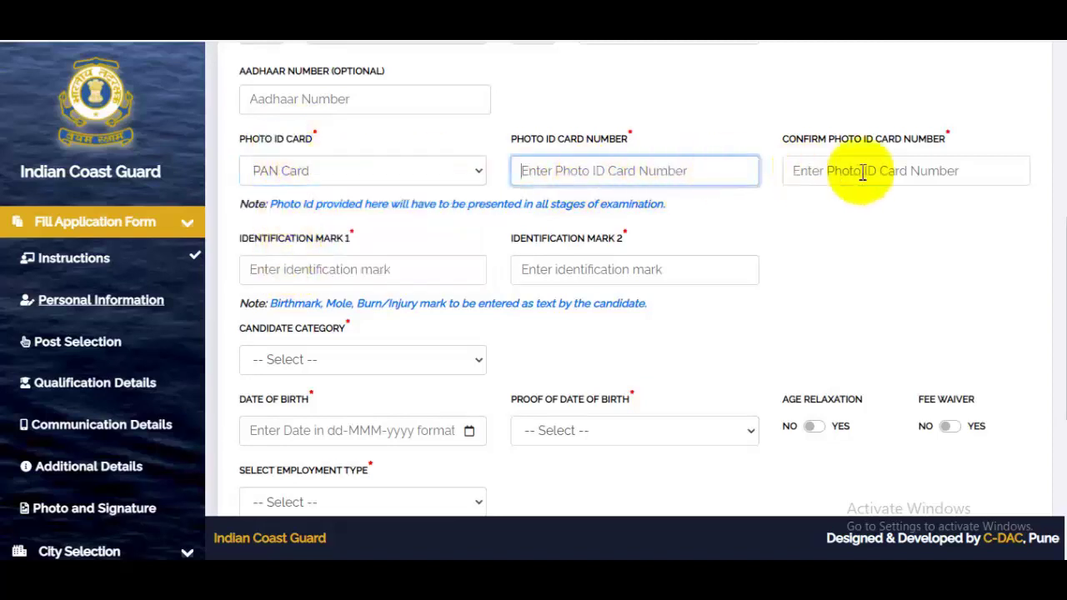
pyautogui.click(916, 172)
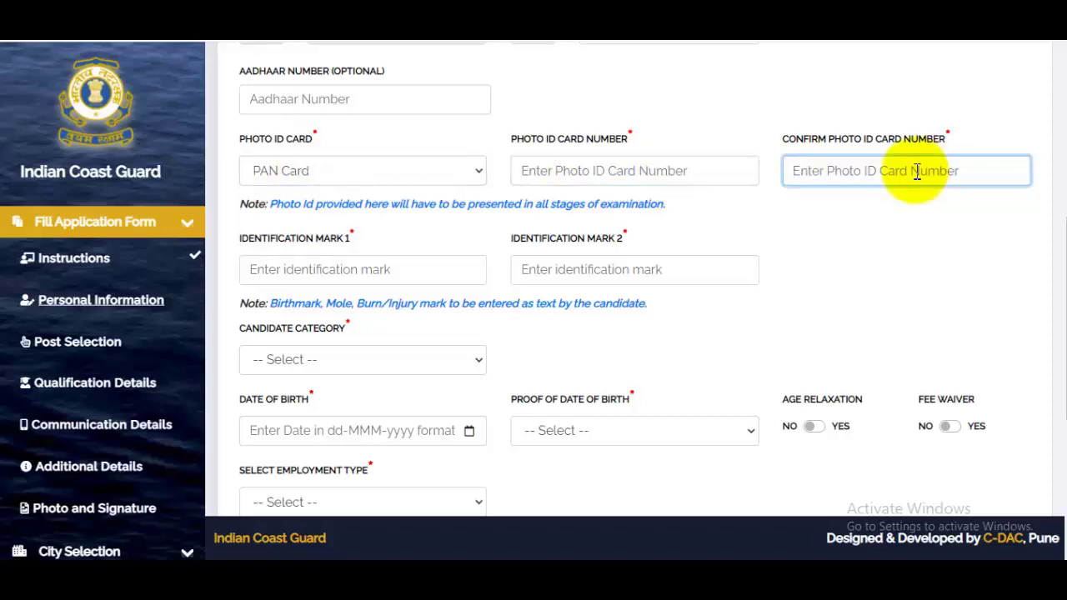
pyautogui.scroll(-1, 392, 202)
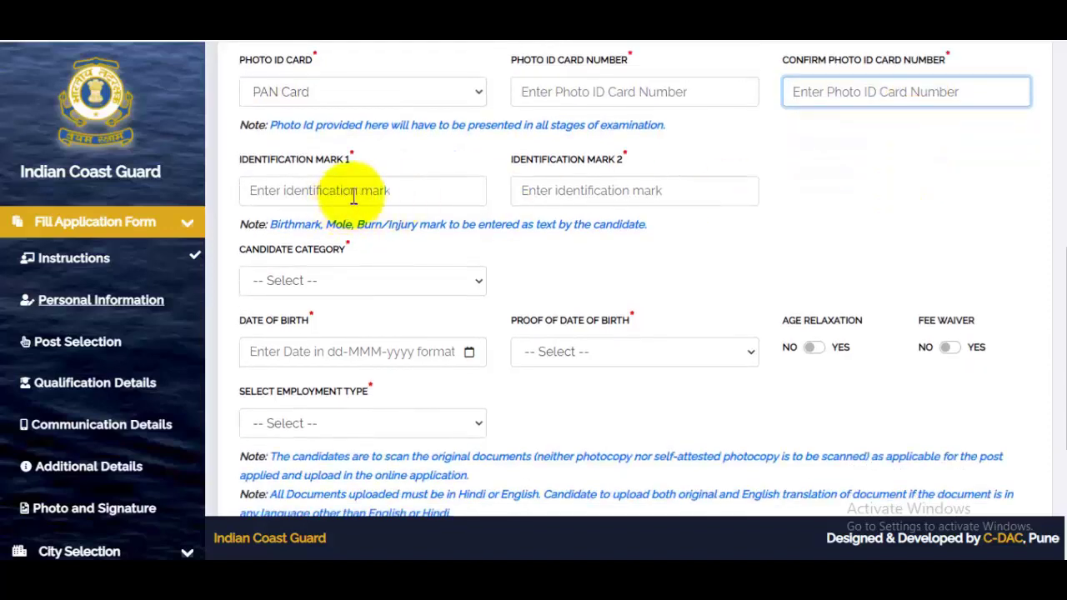
# - Enter 'Mole on my Right Chick' as identification mark 1 and 'No mark' as mark 2
pyautogui.click(353, 195)
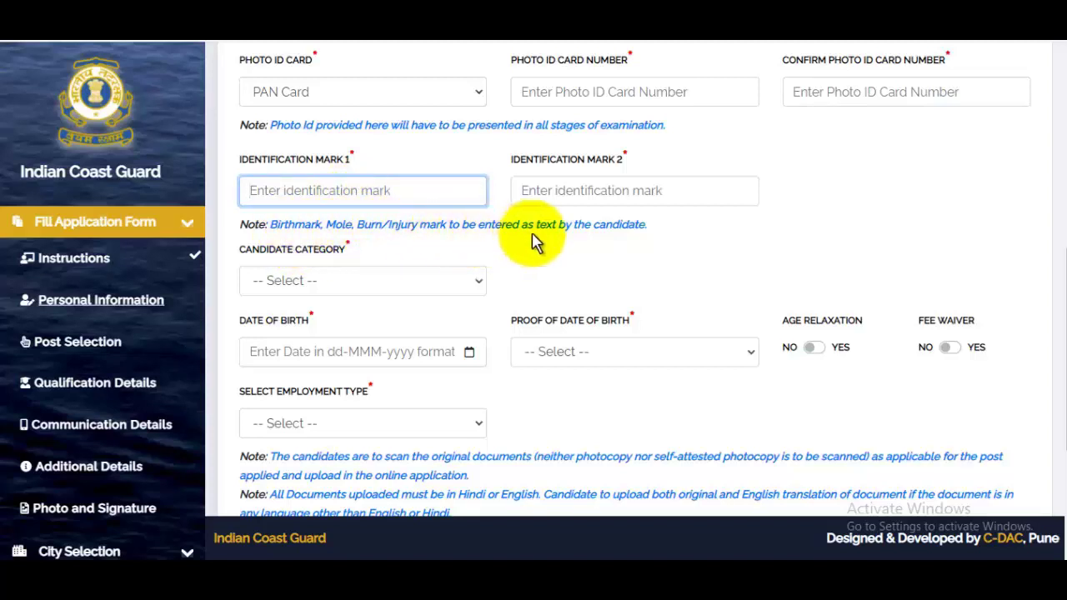
pyautogui.write('Mole on my Right')
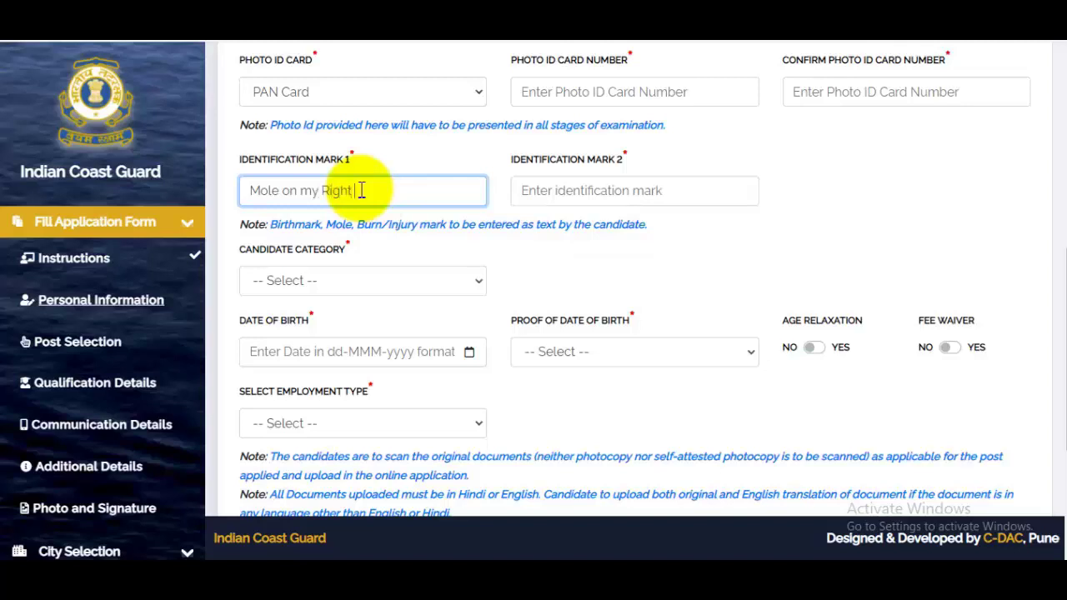
pyautogui.write('Chick')
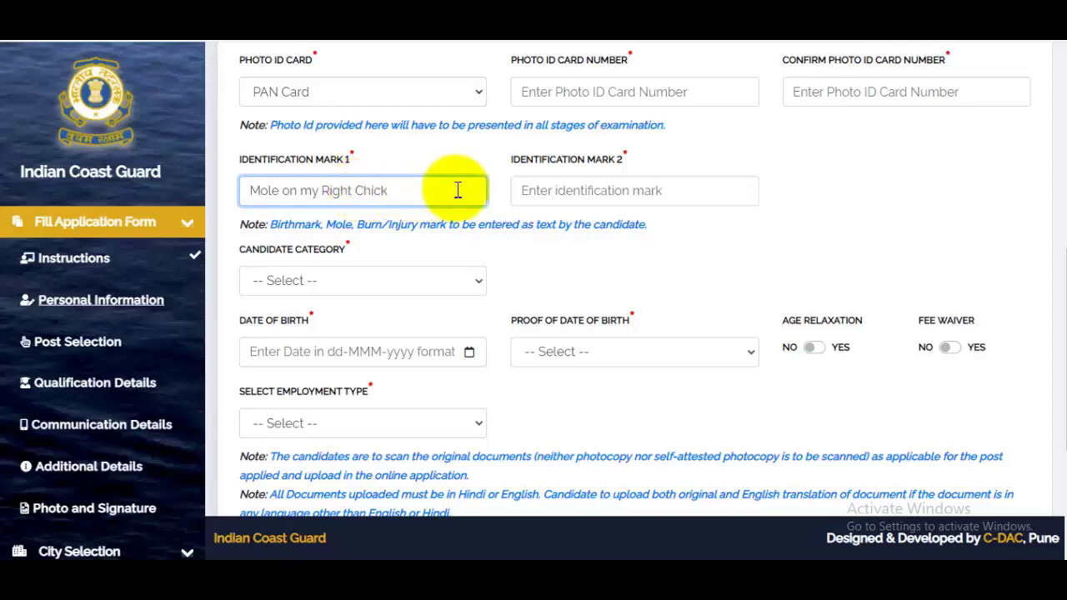
pyautogui.click(567, 194)
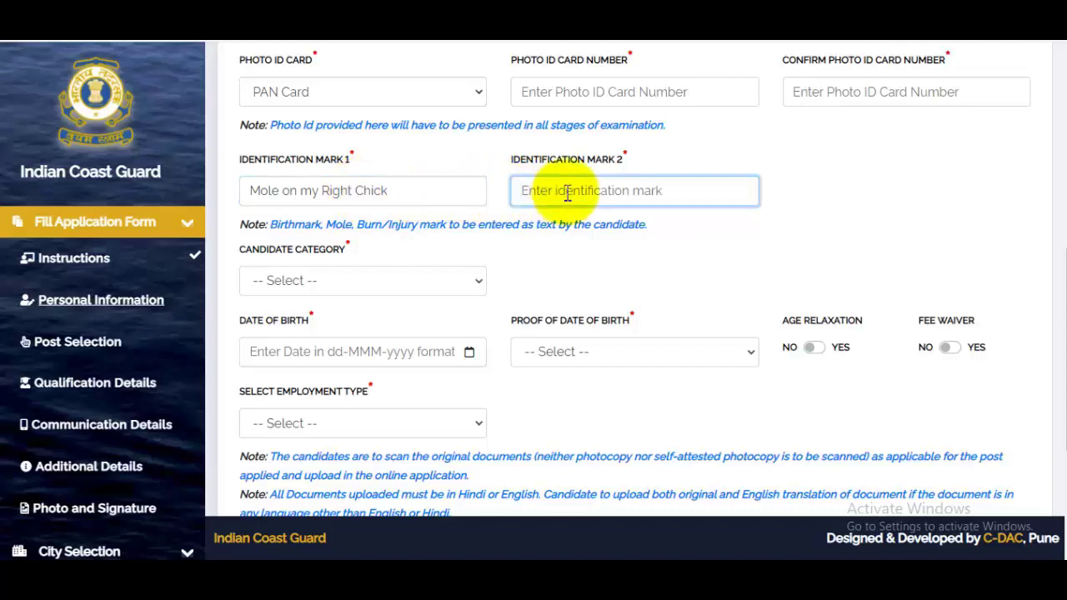
pyautogui.write('No')
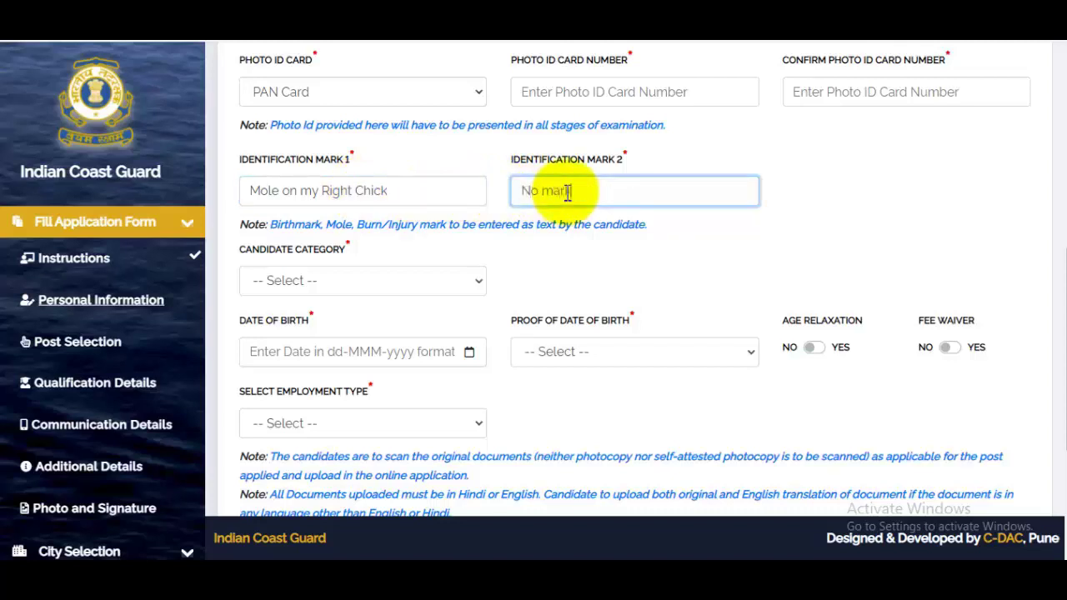
pyautogui.write(' mark')
pyautogui.click(309, 284)
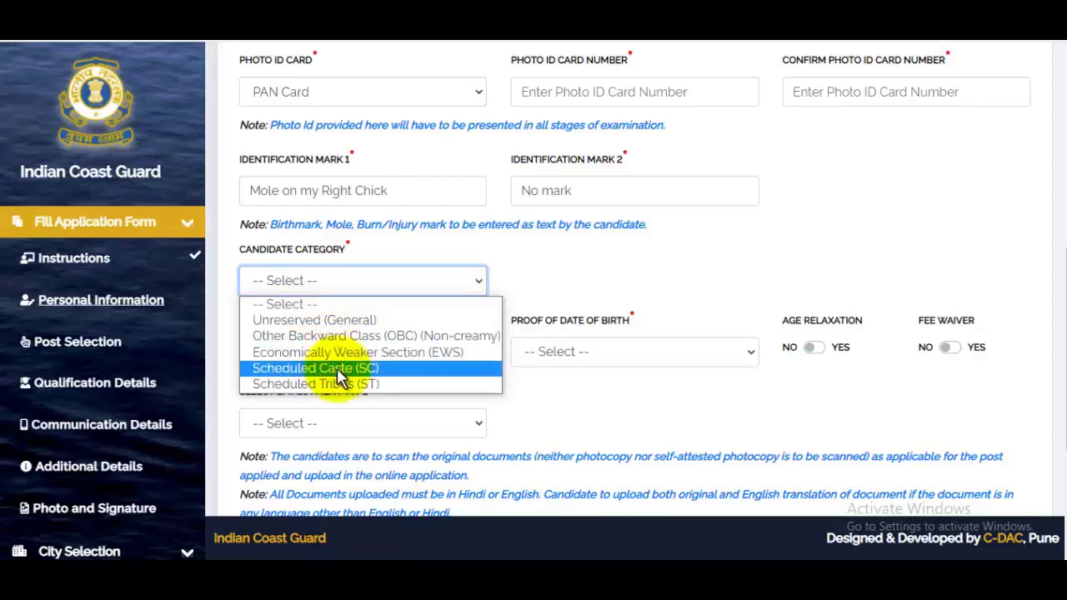
# - Choose Scheduled Caste (SC), certificate issued 15-Dec-2021, with validity set to Always valid
pyautogui.click(340, 371)
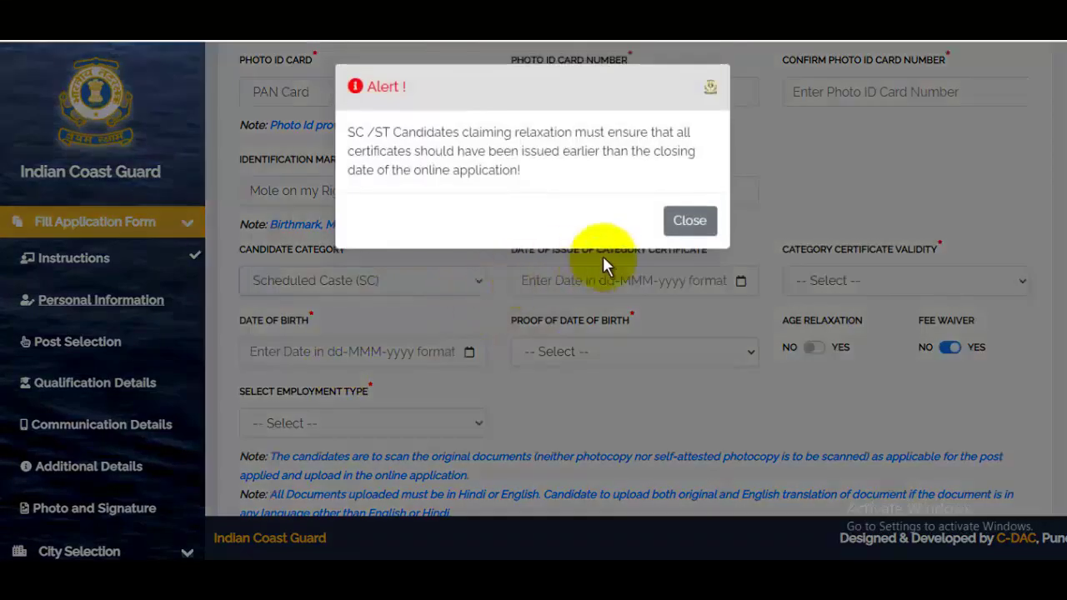
pyautogui.click(689, 222)
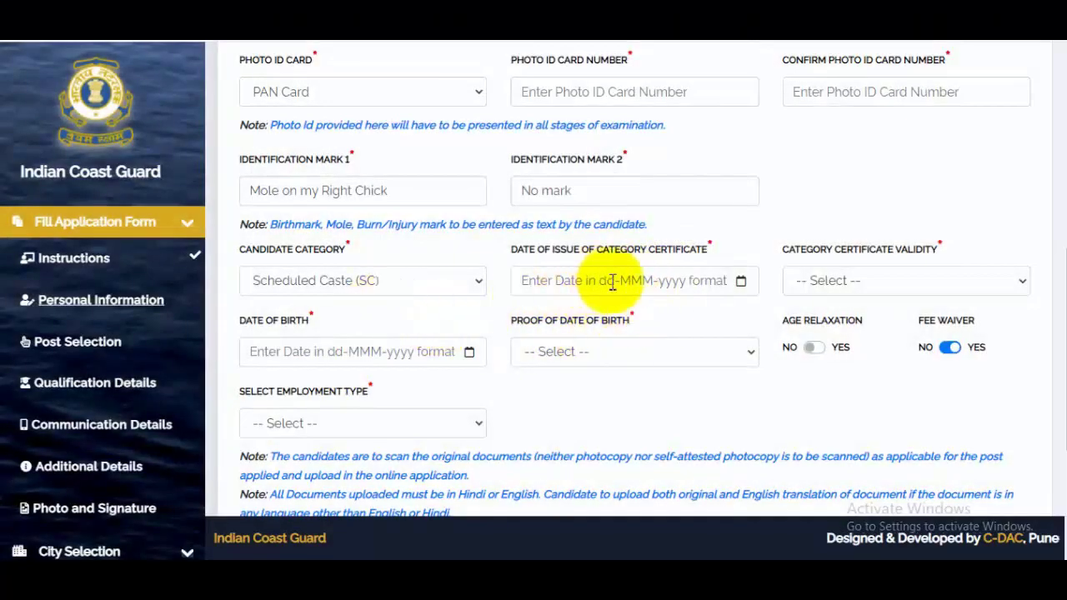
pyautogui.click(586, 281)
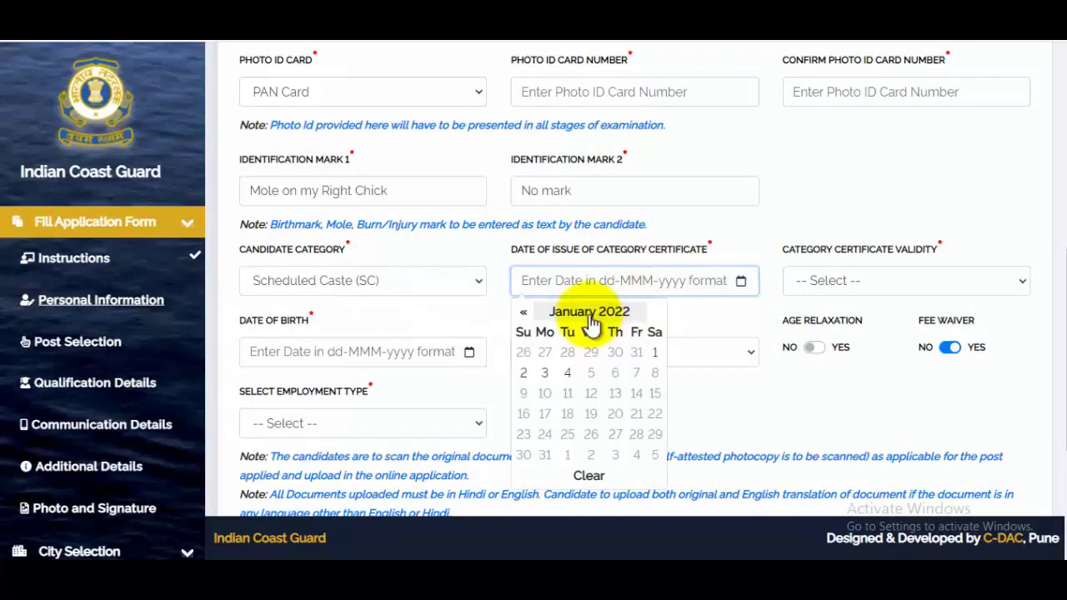
pyautogui.click(589, 313)
pyautogui.click(522, 313)
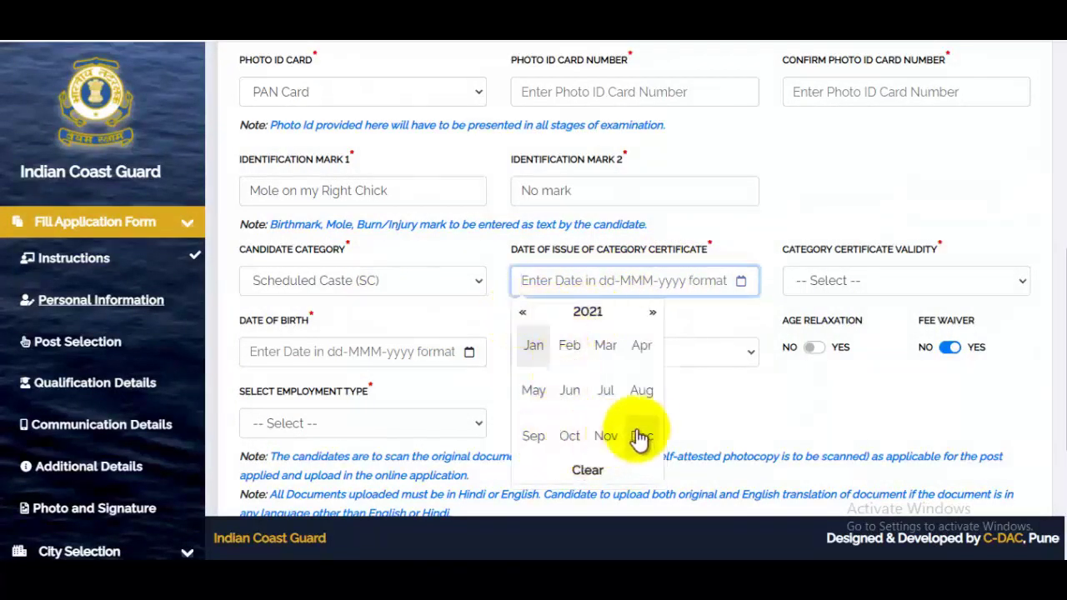
pyautogui.click(639, 437)
pyautogui.click(591, 400)
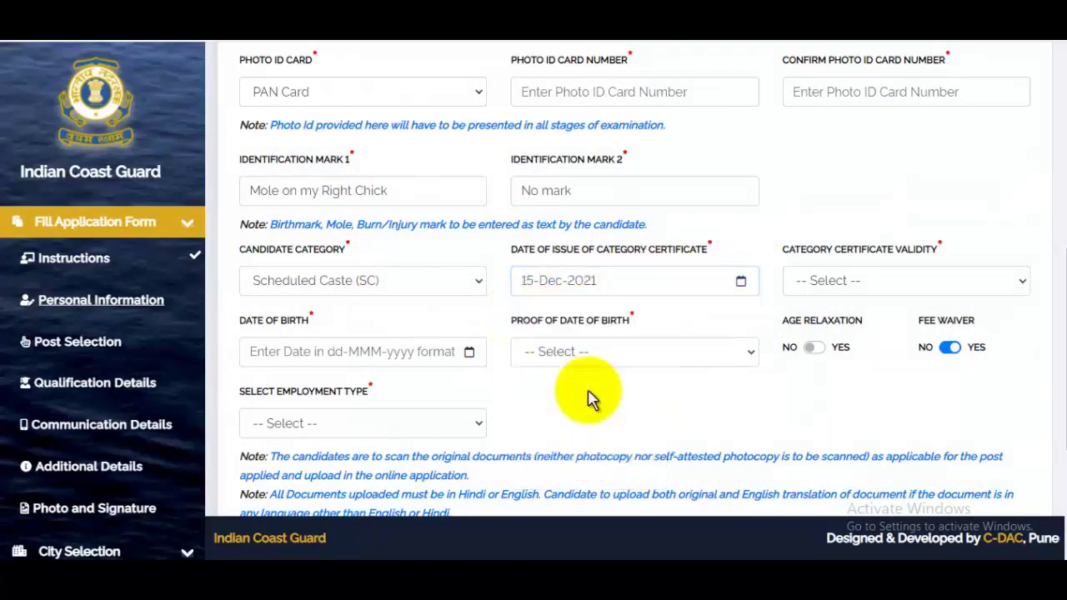
pyautogui.click(866, 288)
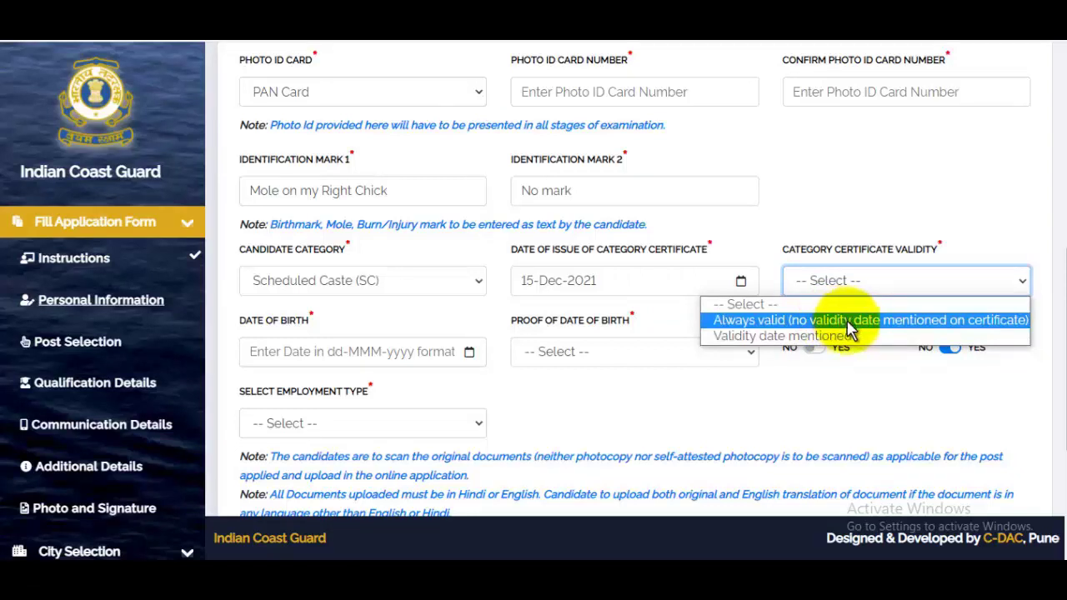
pyautogui.click(845, 320)
# - Set the date of birth to 02-May-2002 in the calendar
pyautogui.click(297, 353)
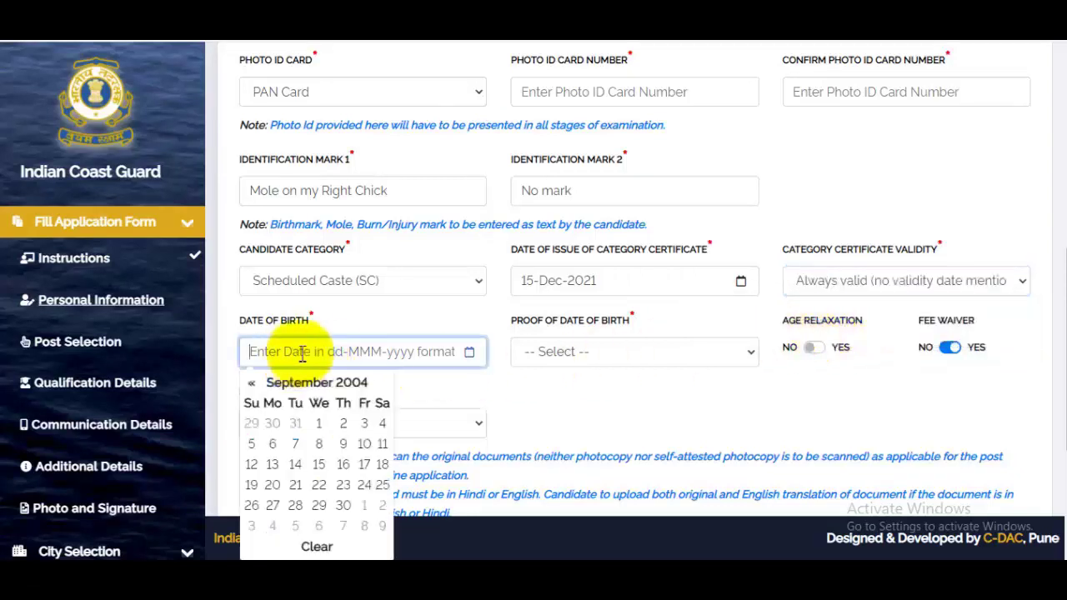
pyautogui.click(316, 383)
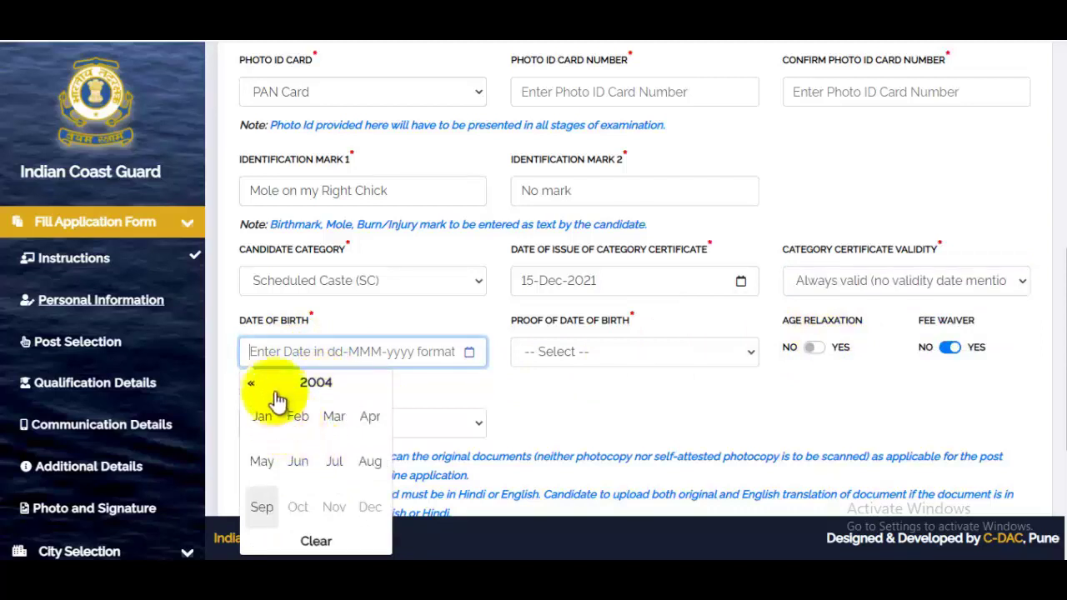
pyautogui.click(252, 385)
pyautogui.click(252, 385)
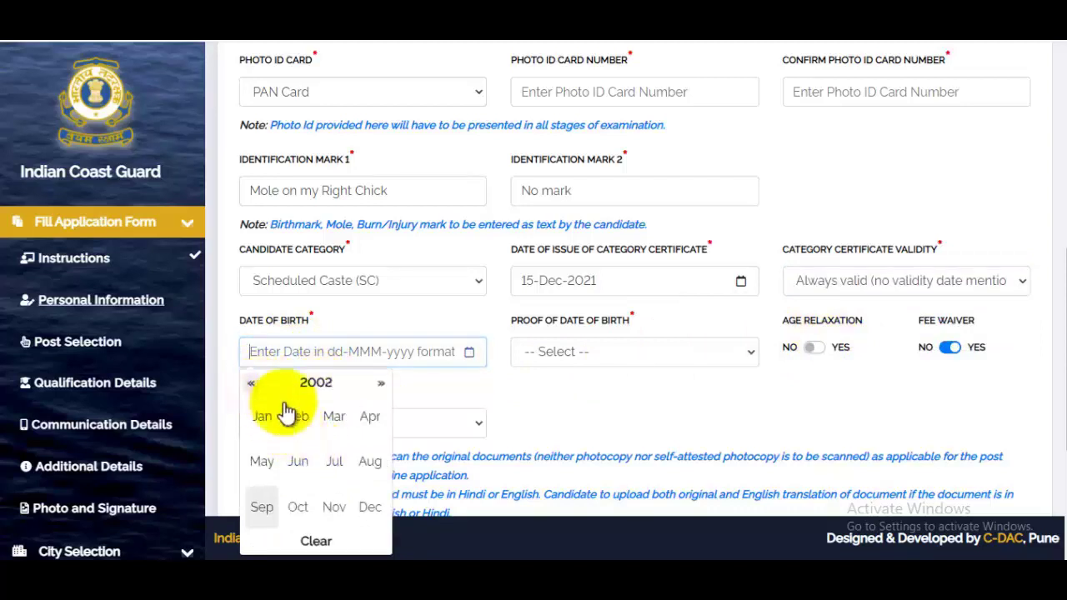
pyautogui.click(263, 461)
pyautogui.click(346, 426)
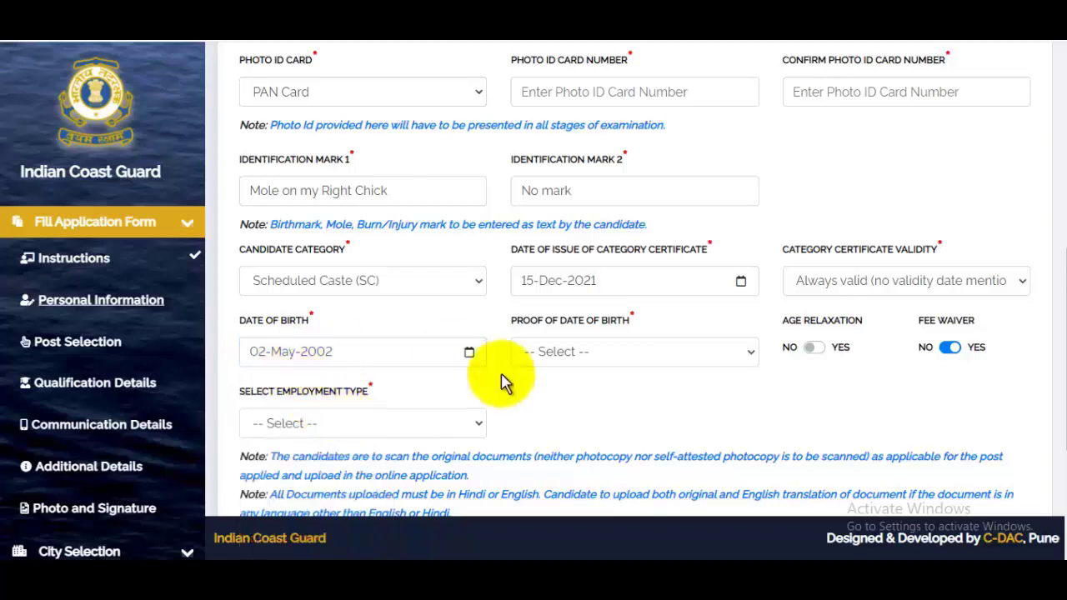
# - Choose 10th Class Marksheet/Certificate as the proof of date of birth
pyautogui.click(594, 357)
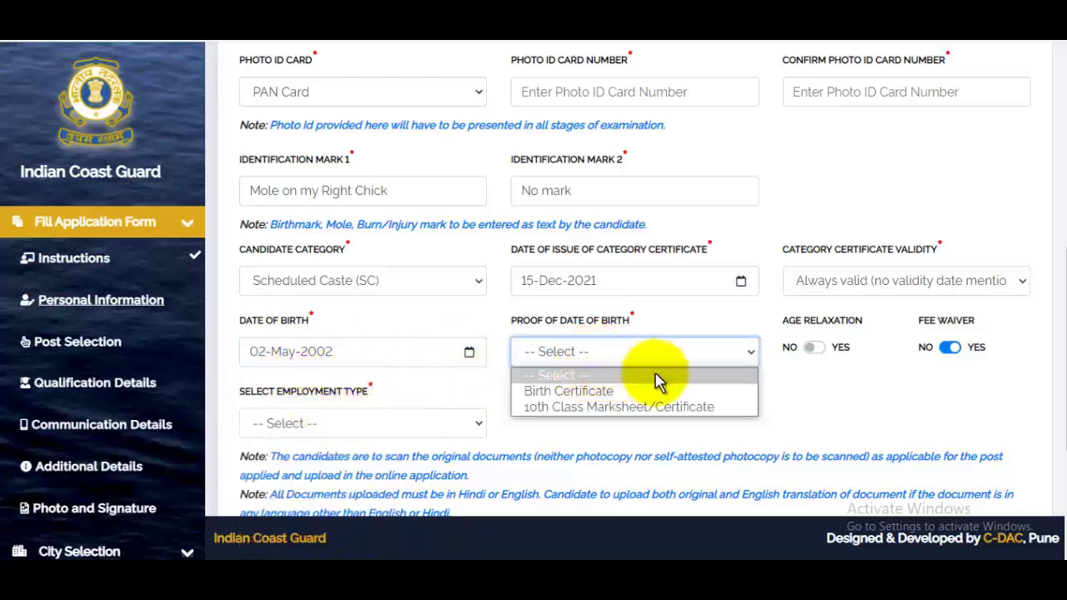
pyautogui.click(605, 407)
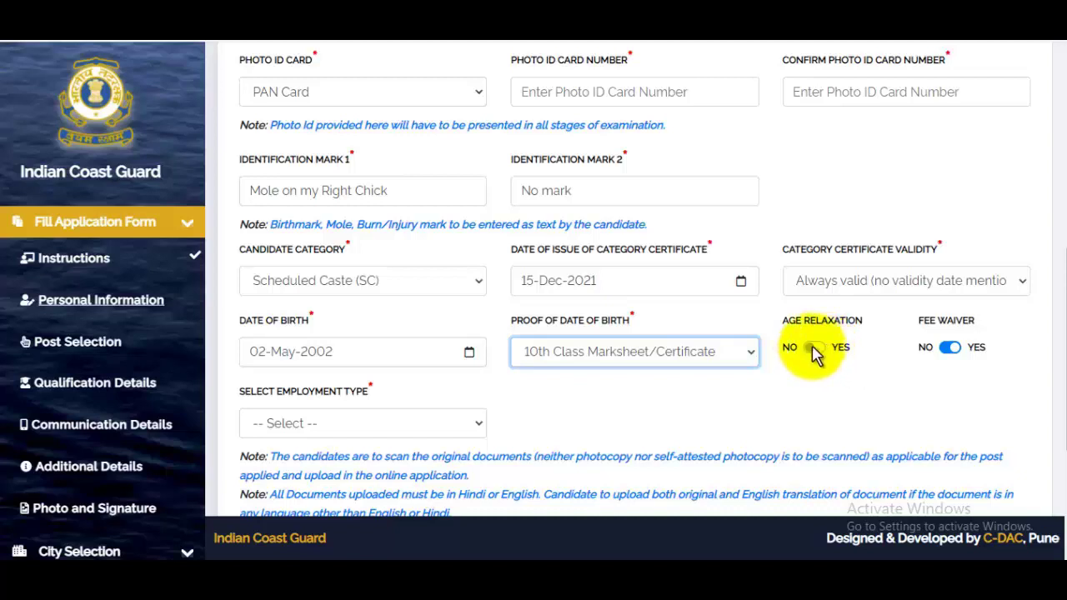
pyautogui.click(950, 350)
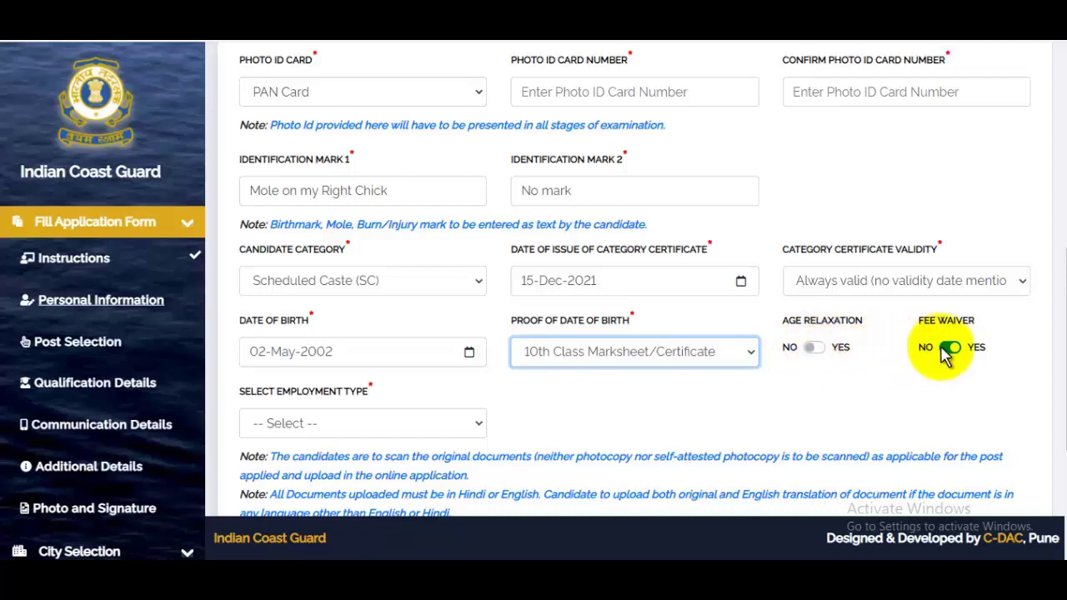
pyautogui.scroll(-2, 946, 354)
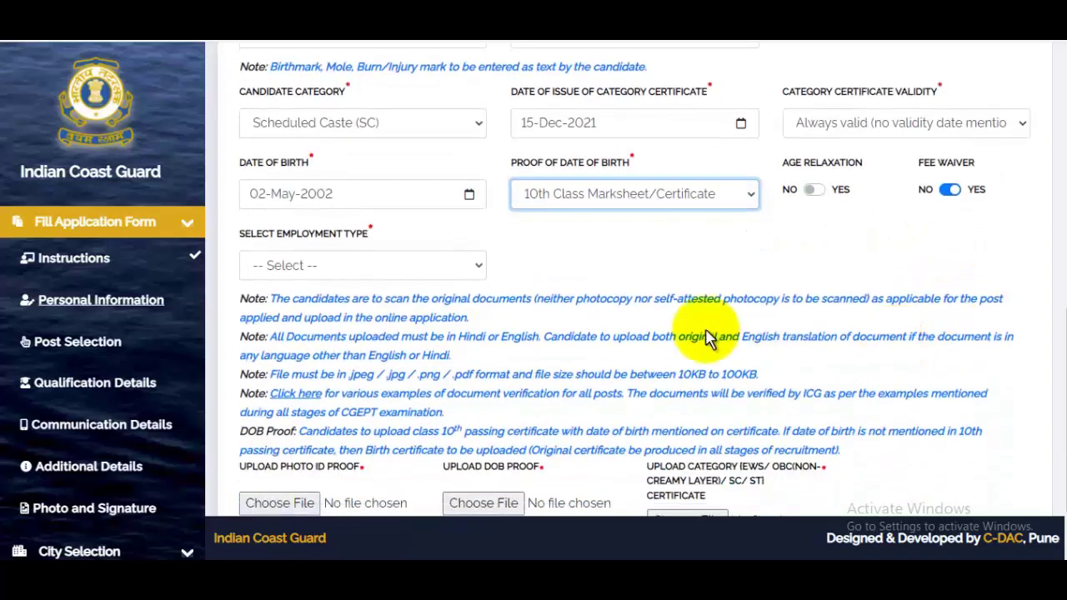
# - Set employment type to Unemployed, then start the photo ID upload to reach SA157 COASTGUARD YANTRIK.pdf
pyautogui.click(317, 271)
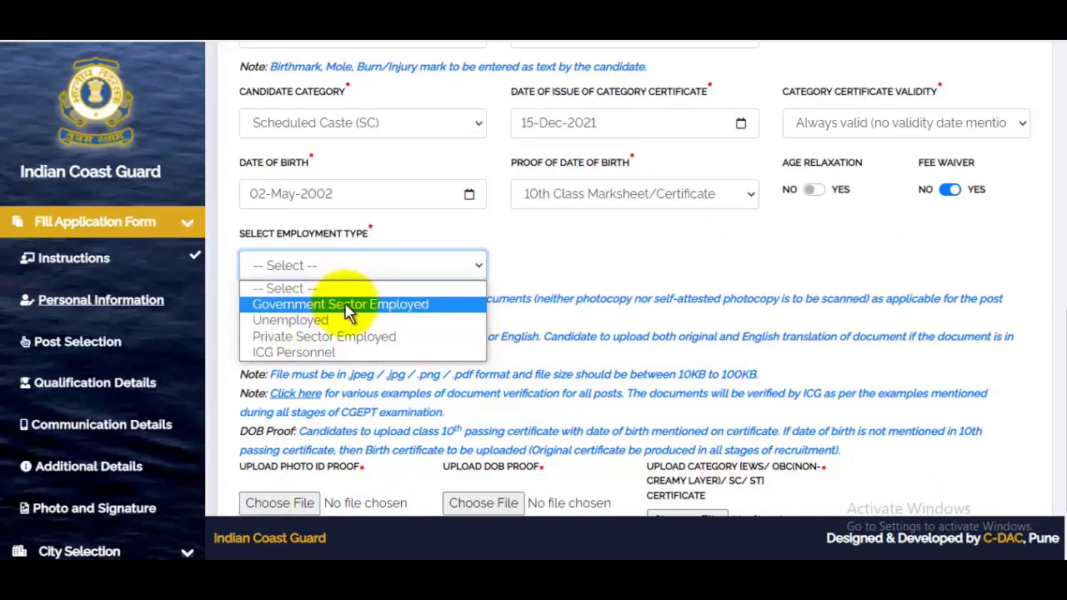
pyautogui.click(318, 321)
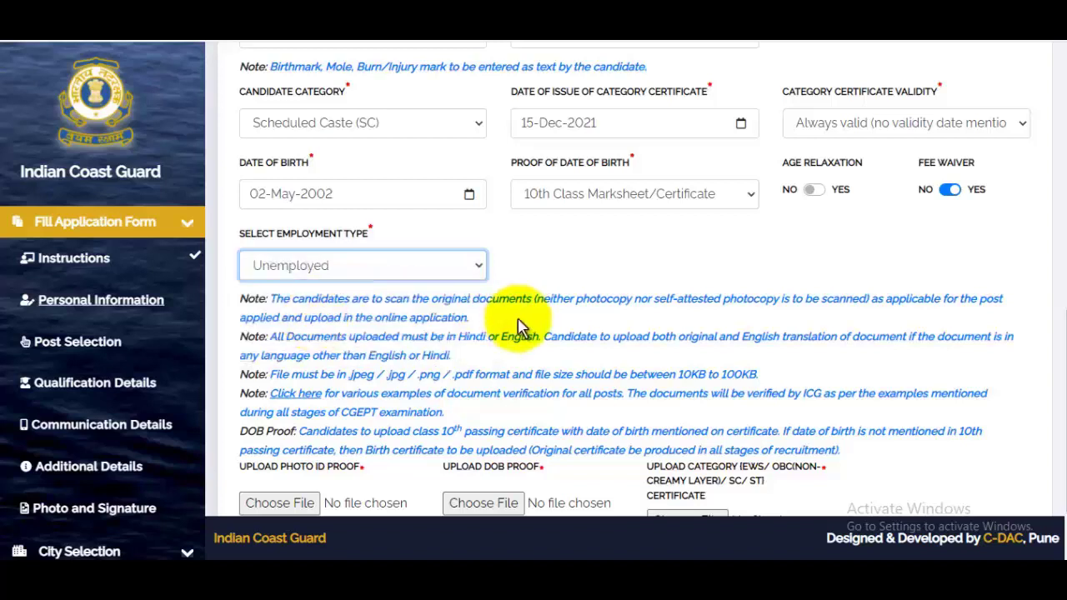
pyautogui.scroll(-2, 520, 317)
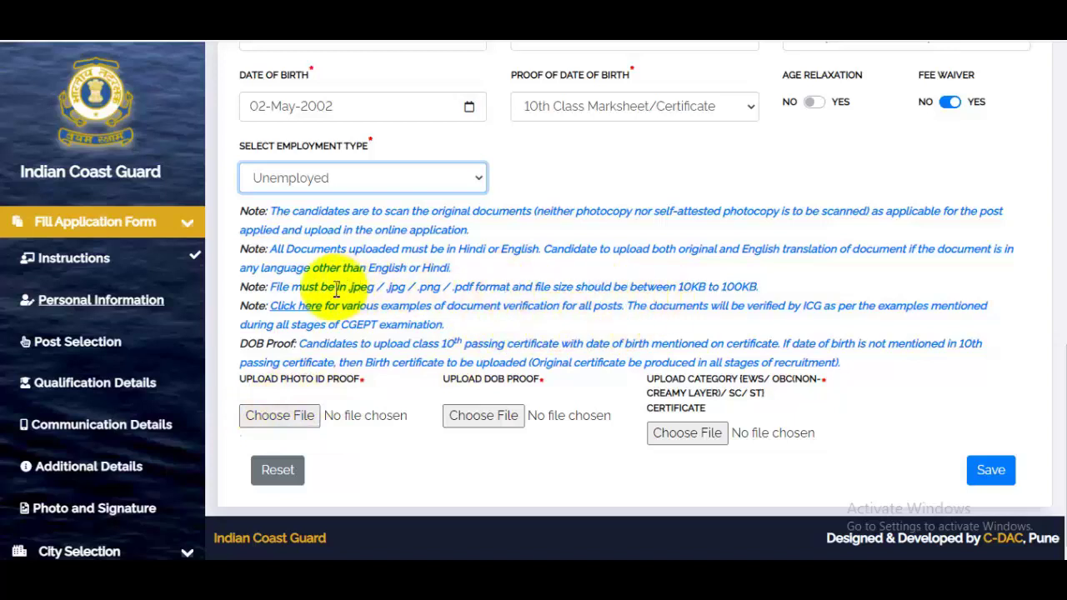
pyautogui.moveTo(326, 286); pyautogui.dragTo(471, 284)
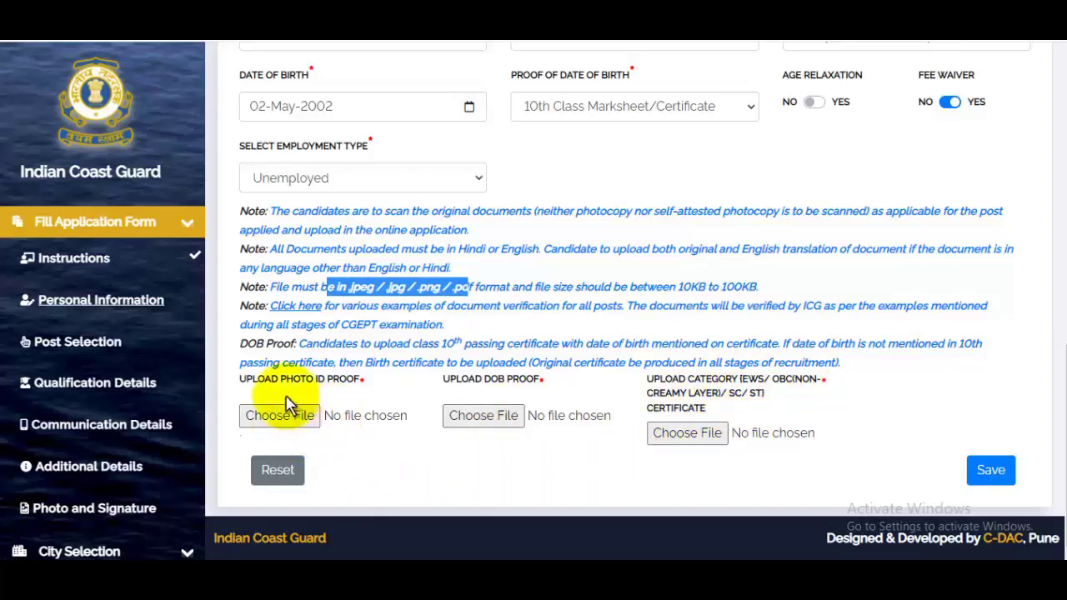
pyautogui.click(398, 421)
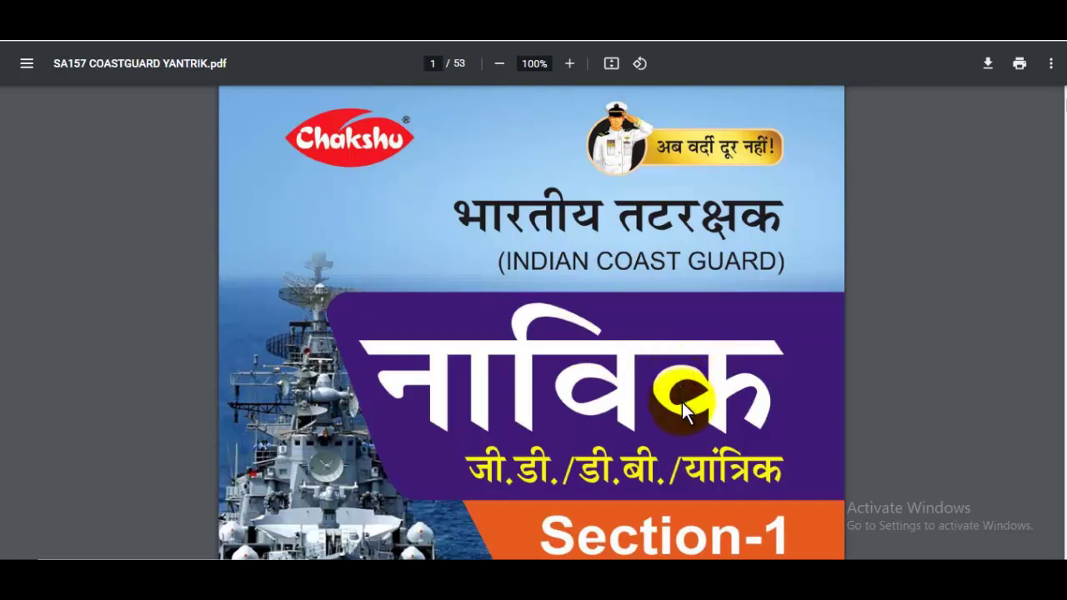
pyautogui.scroll(-5, 682, 402)
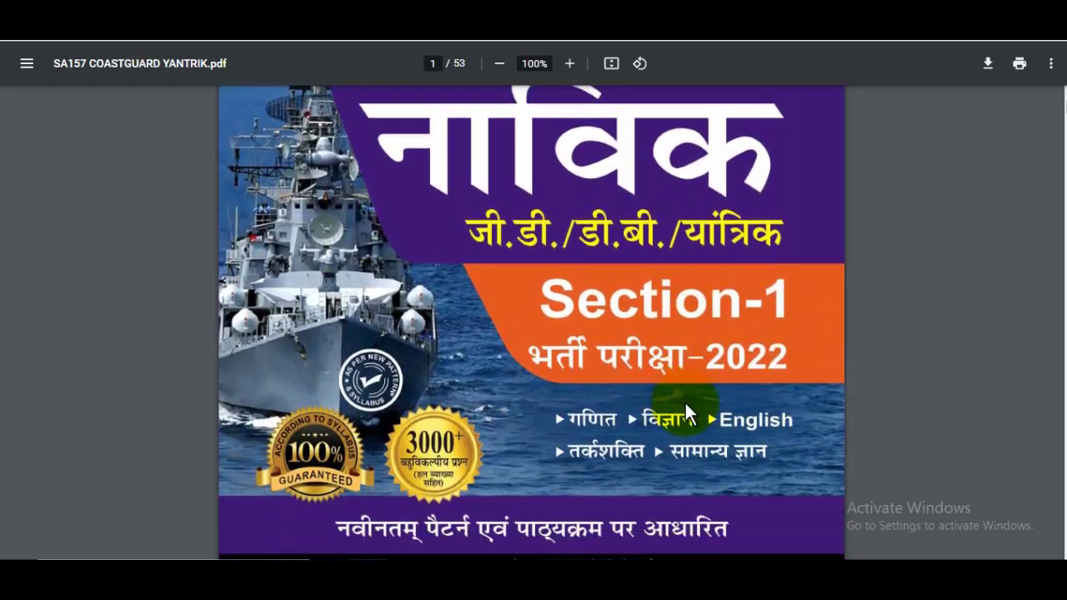
pyautogui.scroll(-2, 686, 409)
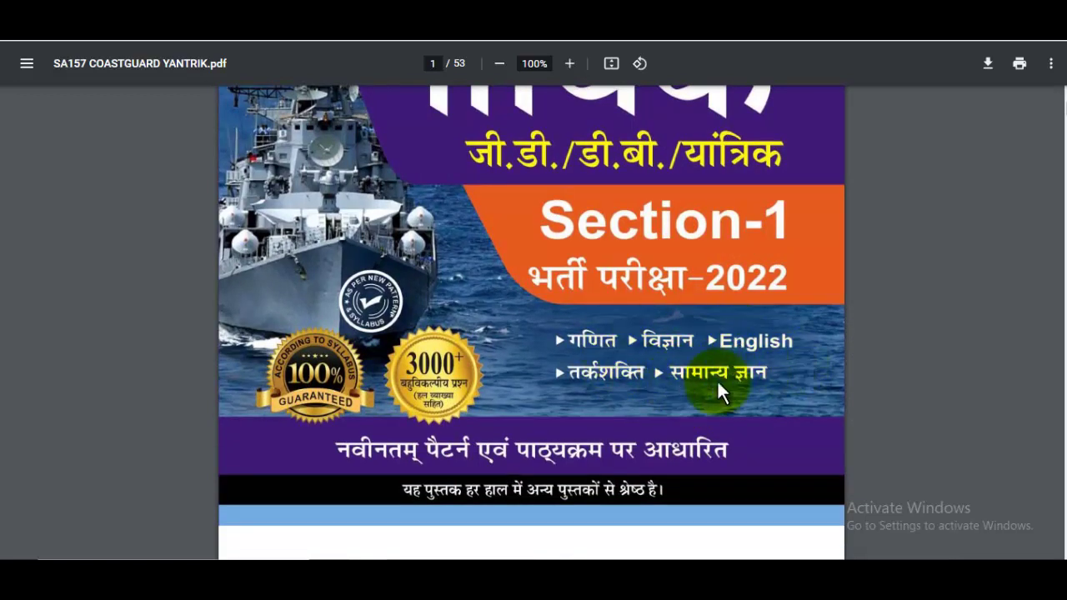
pyautogui.scroll(-2, 807, 382)
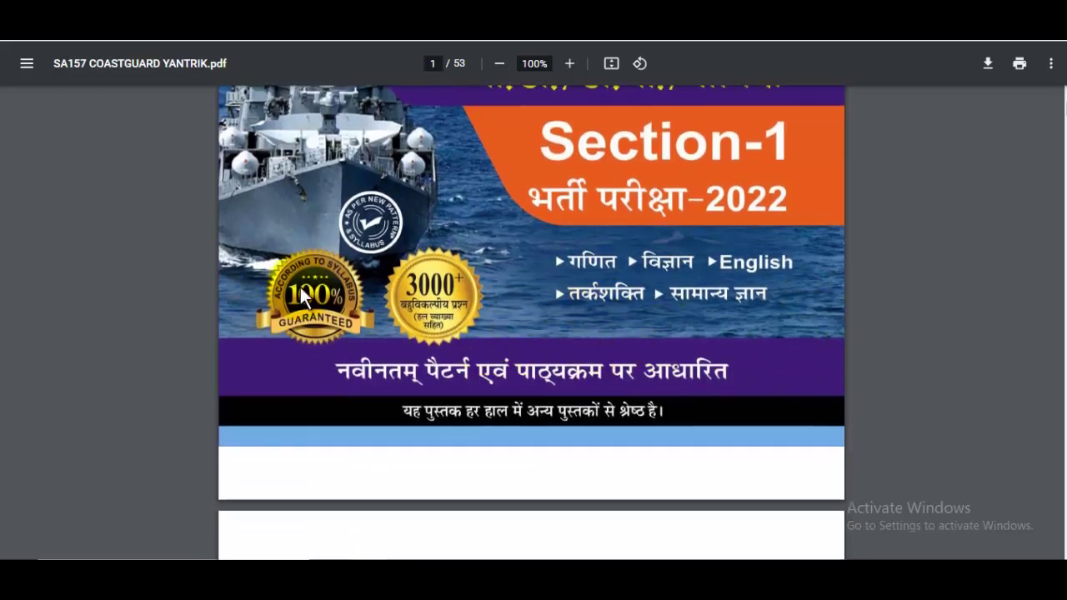
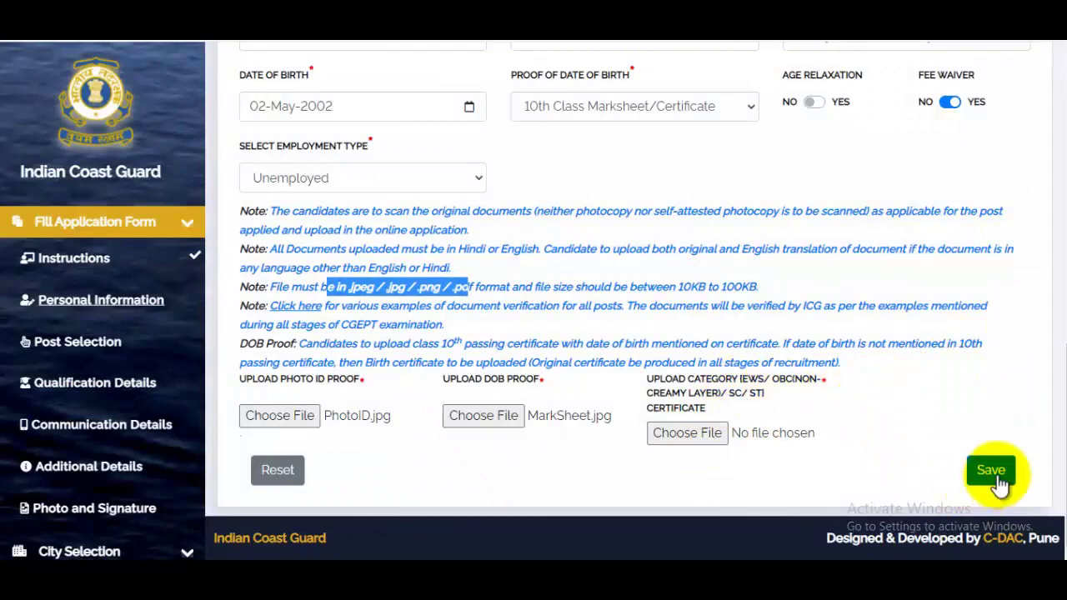
# - Save the personal information page
pyautogui.click(997, 483)
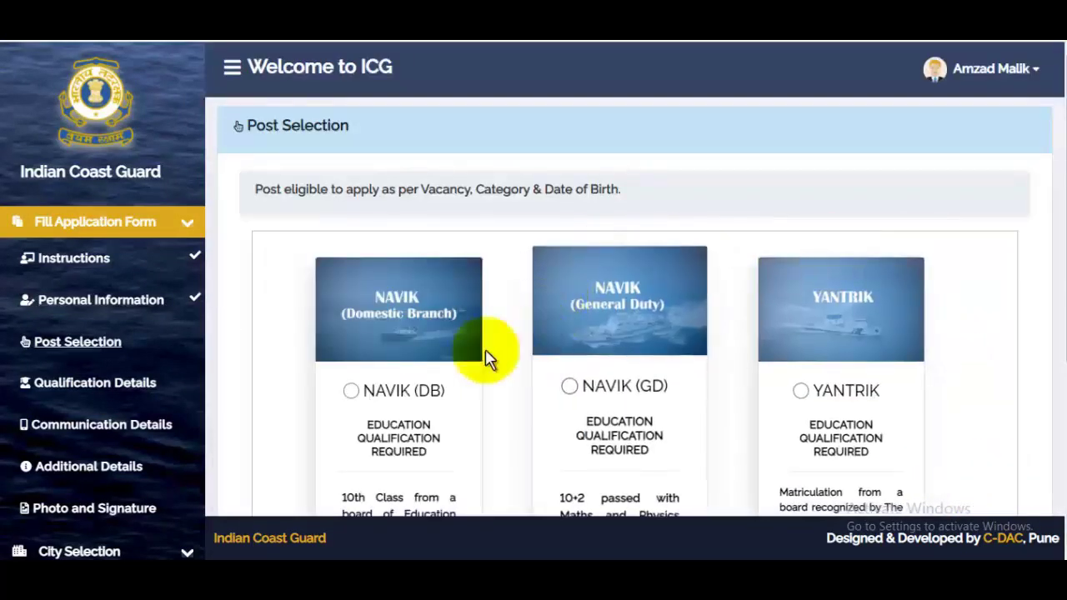
pyautogui.scroll(-1, 456, 339)
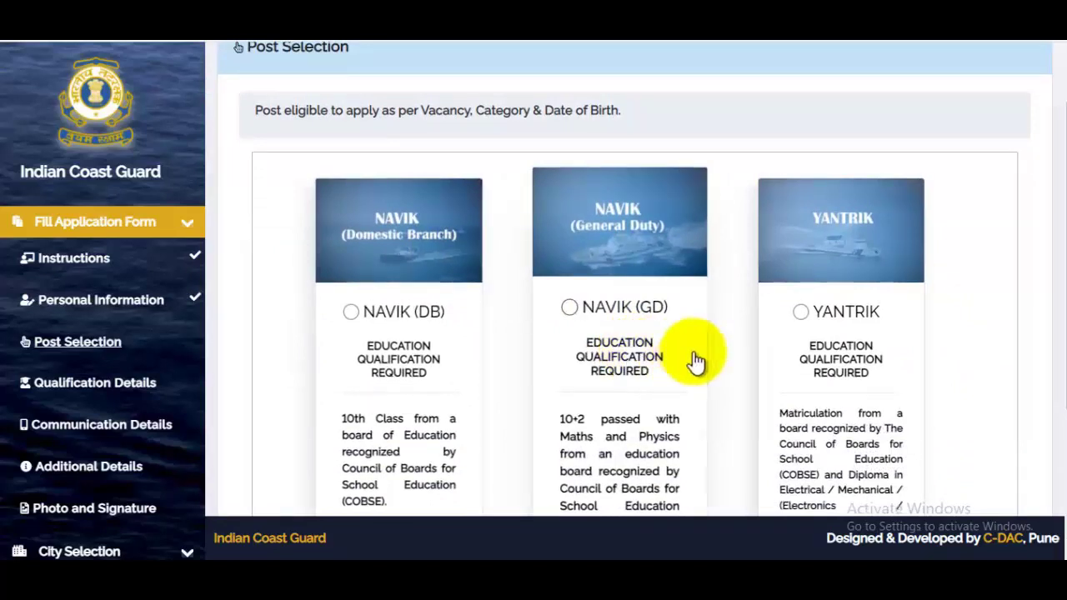
pyautogui.scroll(-2, 696, 360)
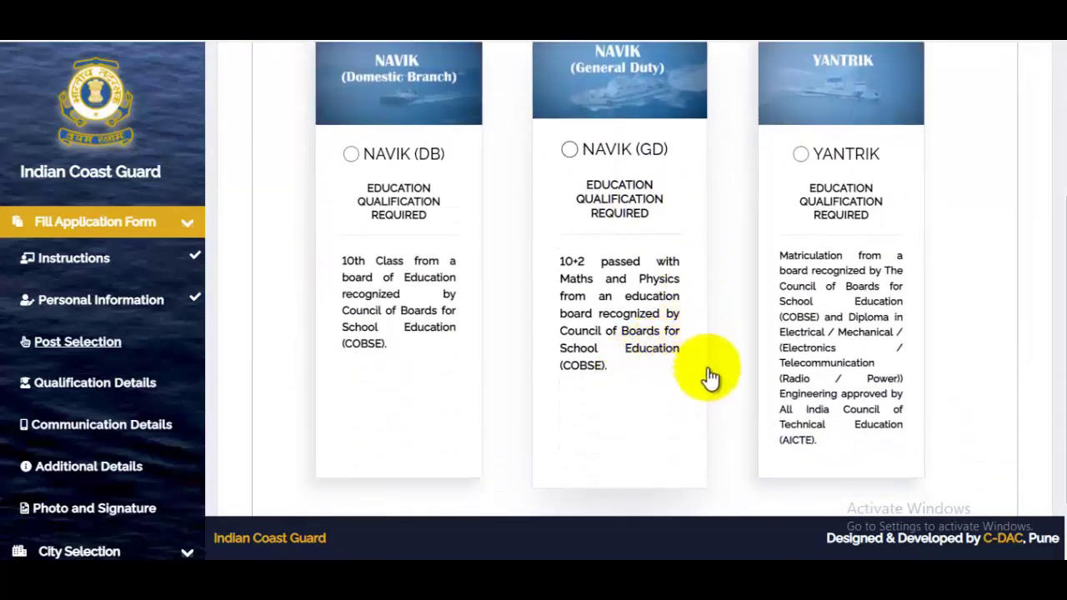
# - Choose NAVIK (GD) as the applied post and save the post selection
pyautogui.click(348, 151)
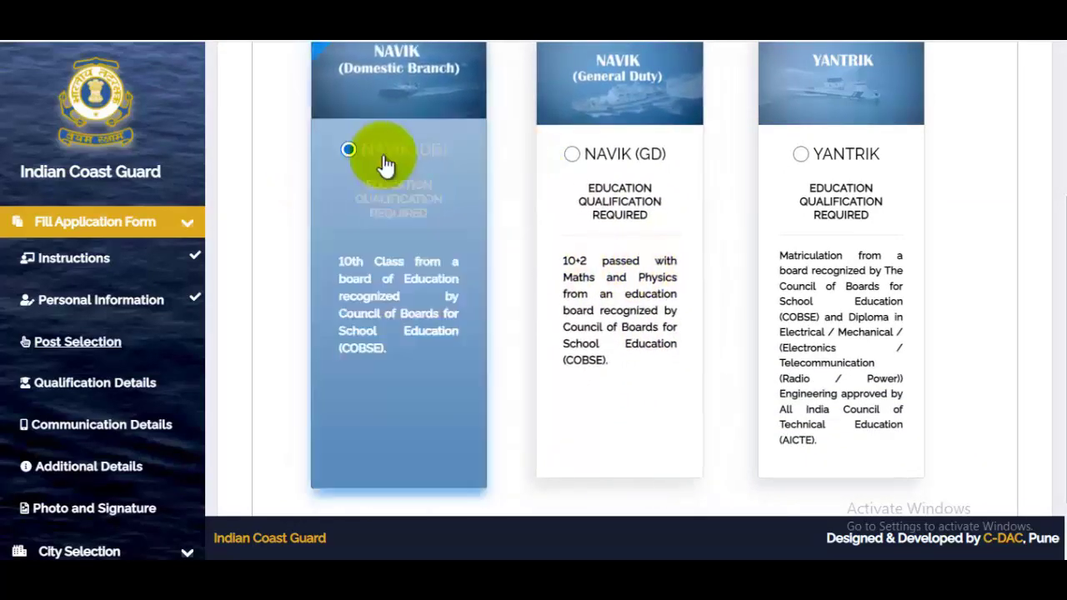
pyautogui.click(570, 151)
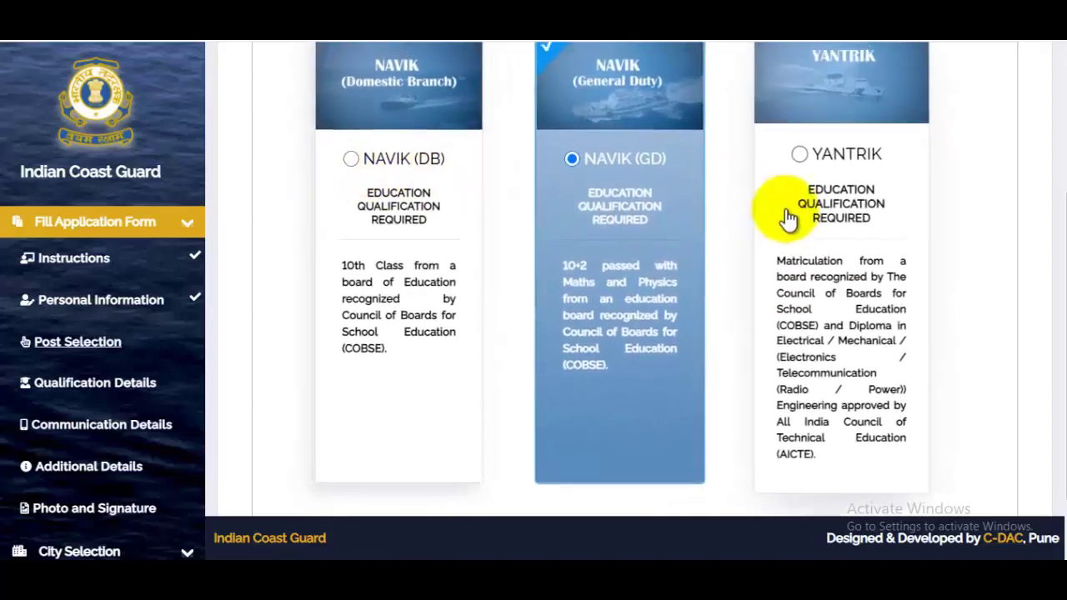
pyautogui.scroll(2, 786, 210)
pyautogui.scroll(-1, 779, 307)
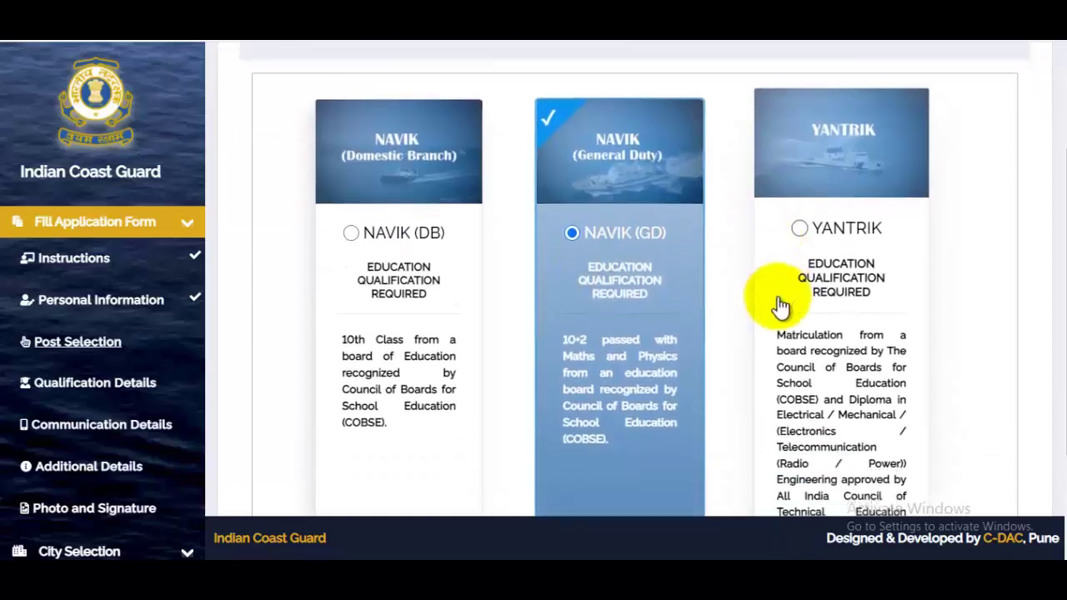
pyautogui.scroll(-2, 686, 305)
pyautogui.scroll(-1, 690, 315)
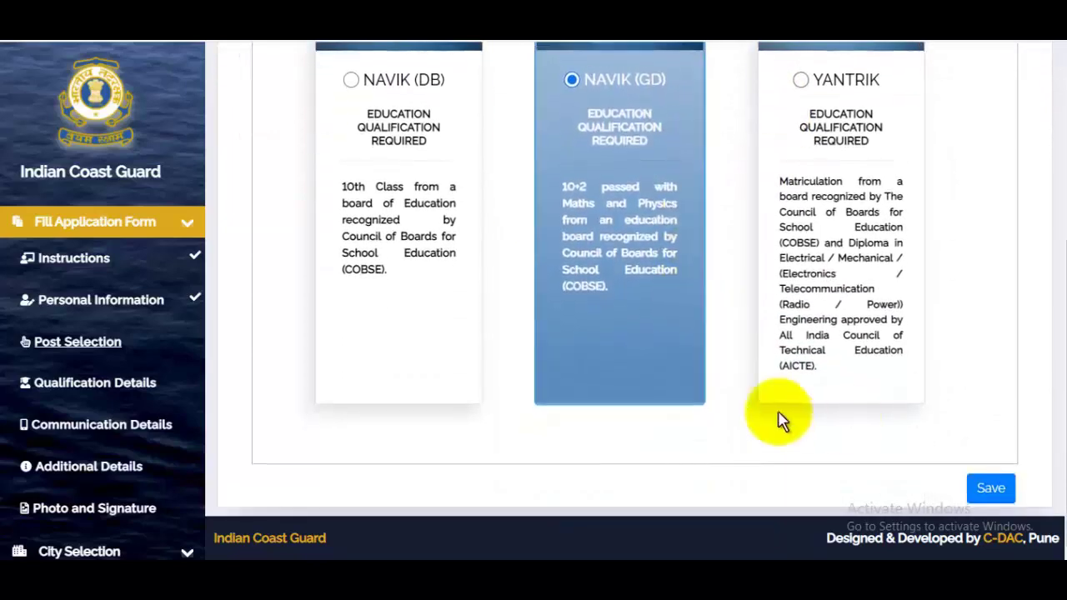
pyautogui.click(992, 490)
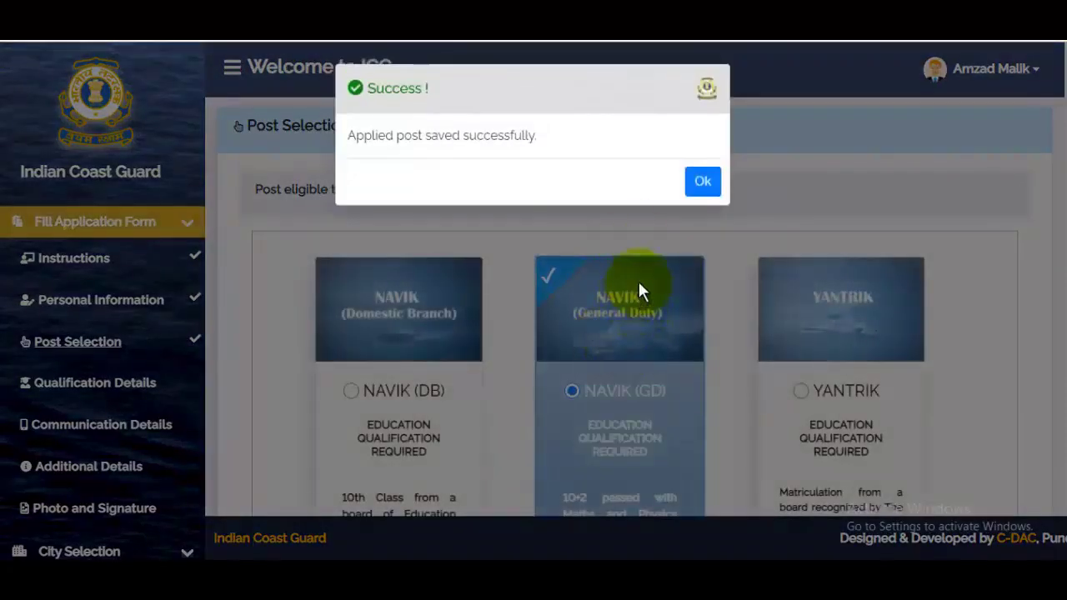
pyautogui.click(699, 186)
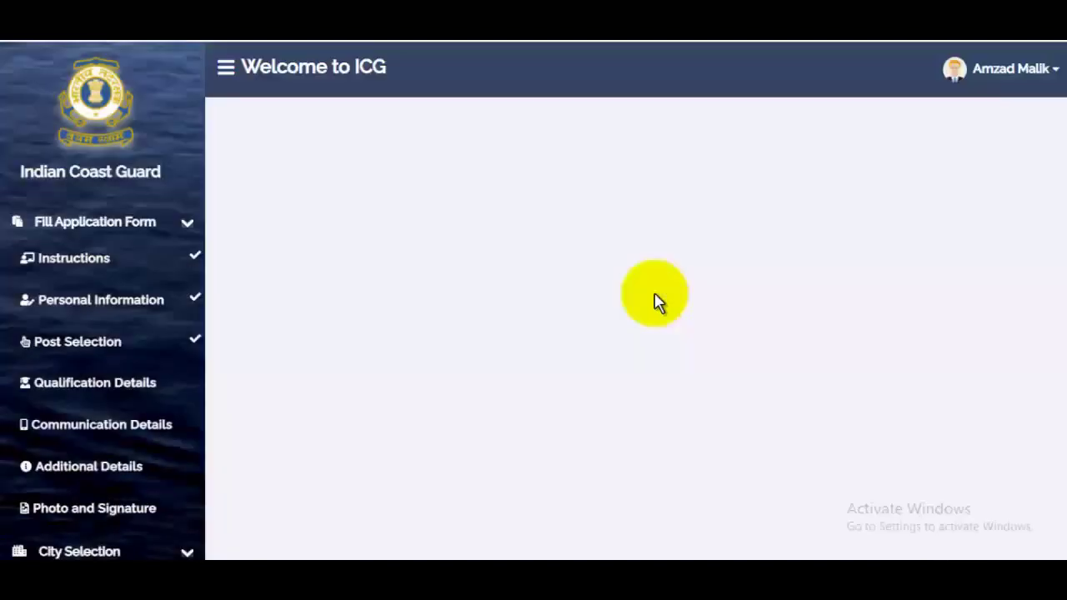
# - Mark Class 10 as passed with Board of Secondary Education, Rajasthan, and begin the certificate number
pyautogui.scroll(-2, 654, 292)
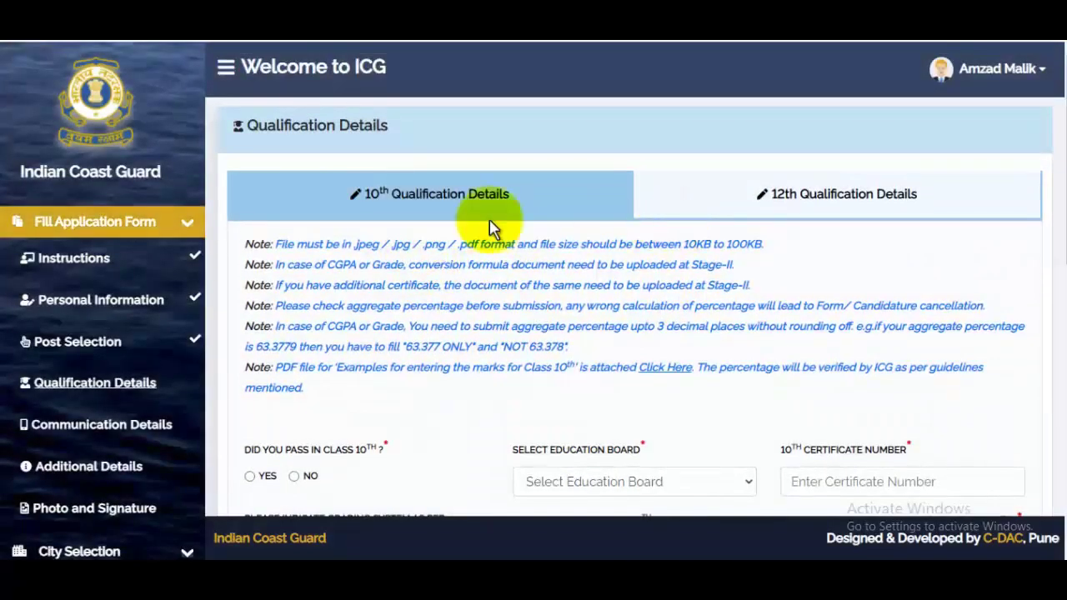
pyautogui.scroll(-4, 850, 245)
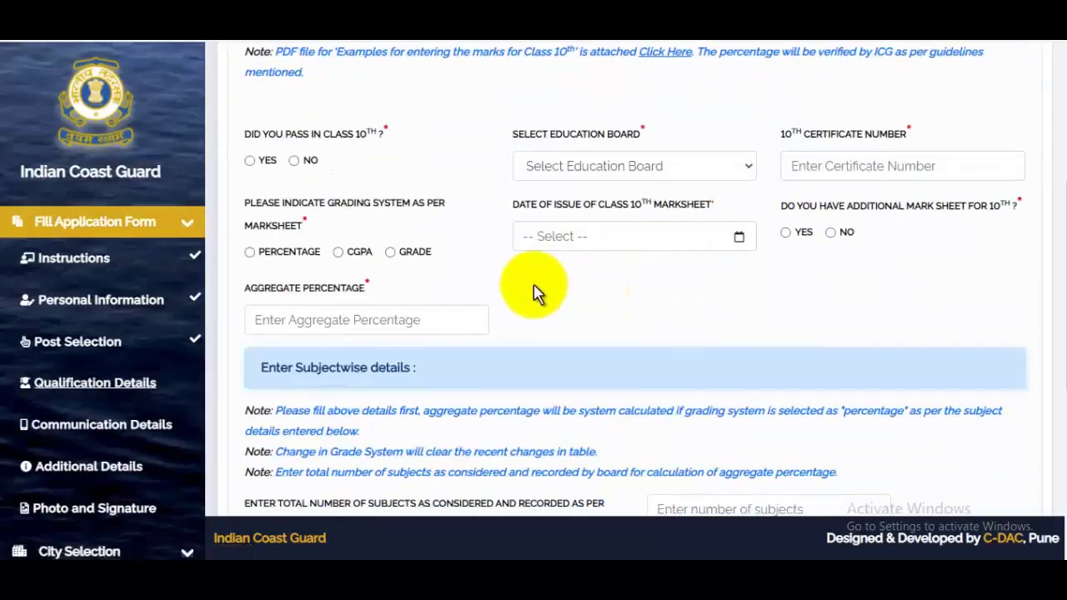
pyautogui.scroll(4, 525, 250)
pyautogui.scroll(-2, 508, 296)
pyautogui.scroll(-1, 509, 296)
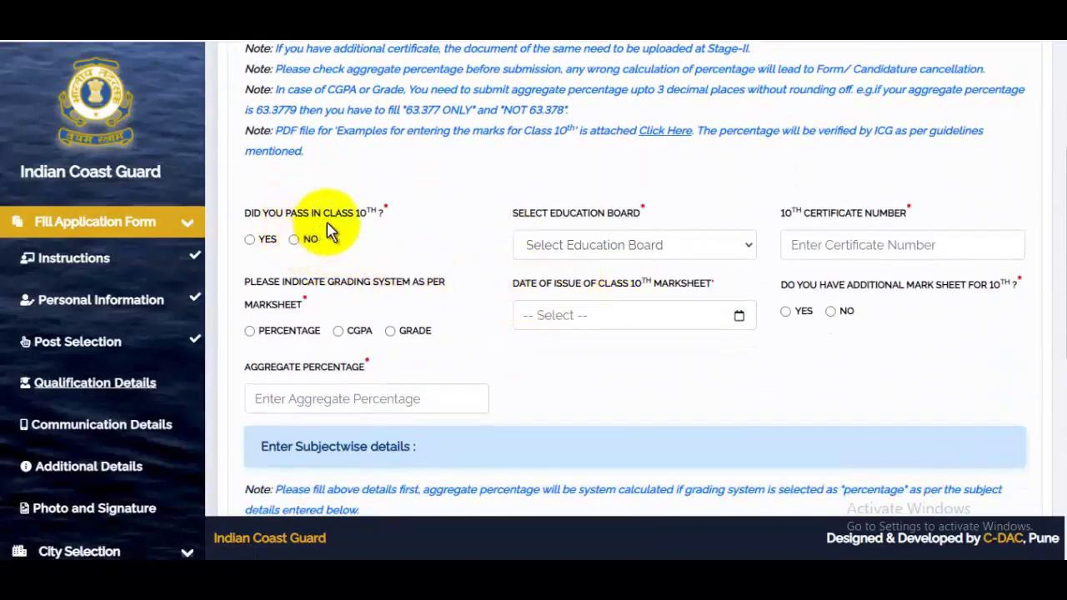
pyautogui.click(250, 240)
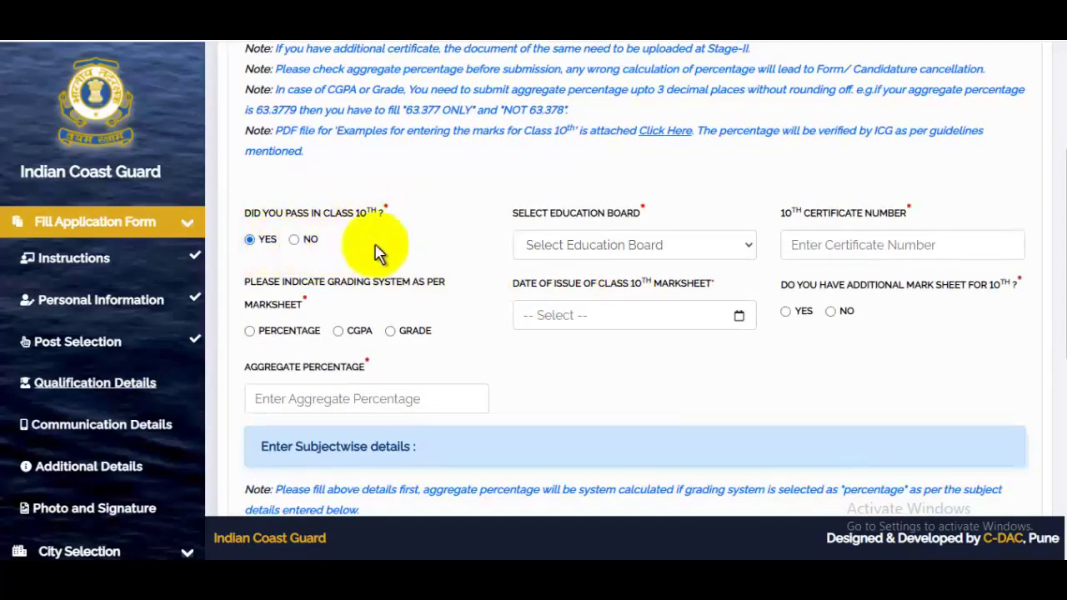
pyautogui.click(605, 245)
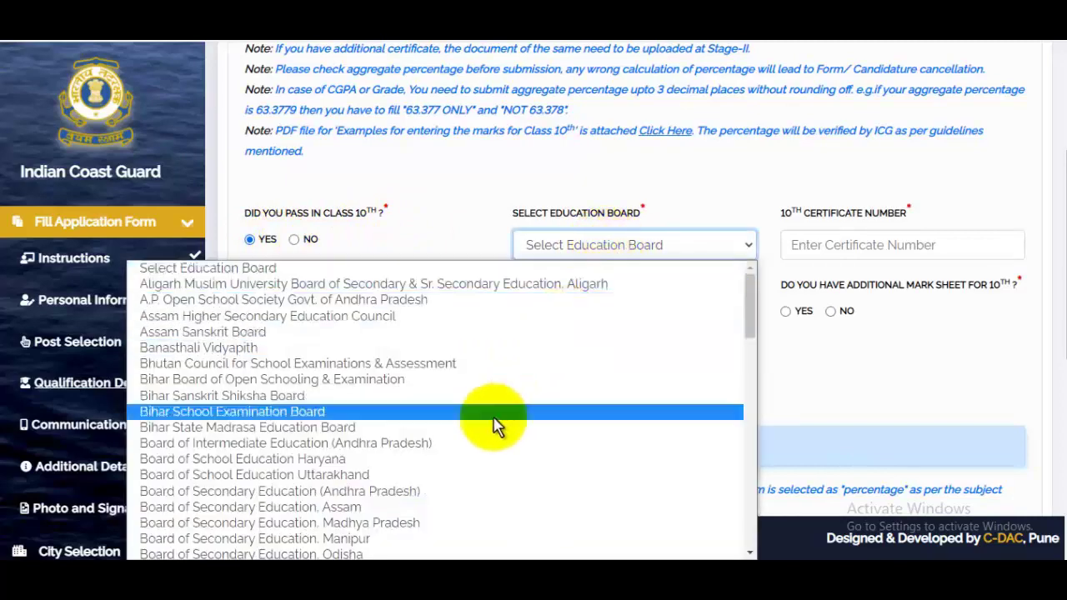
pyautogui.scroll(-3, 304, 425)
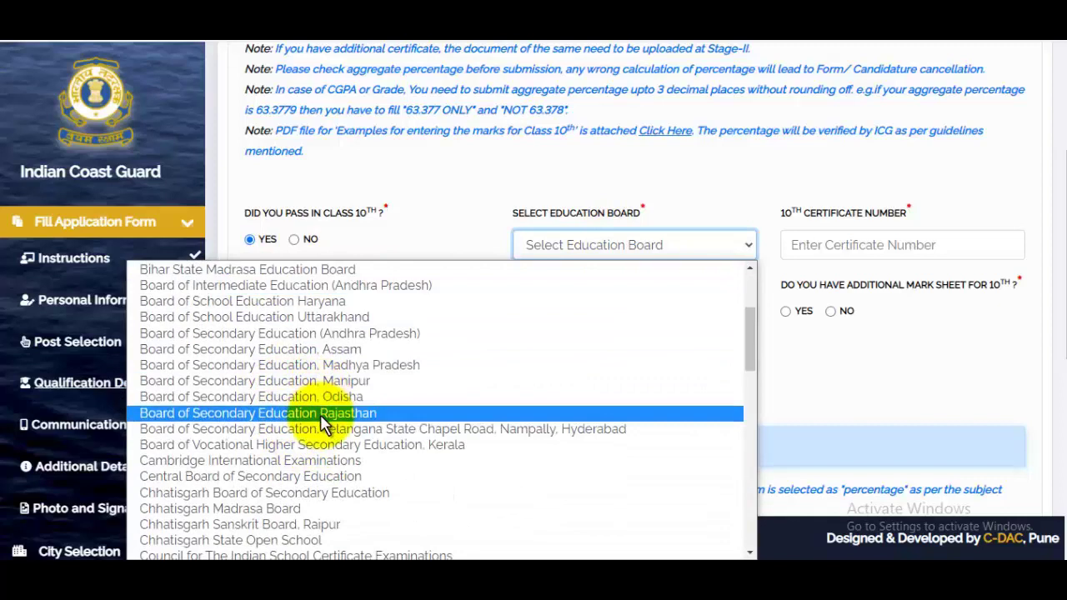
pyautogui.click(320, 414)
pyautogui.click(867, 244)
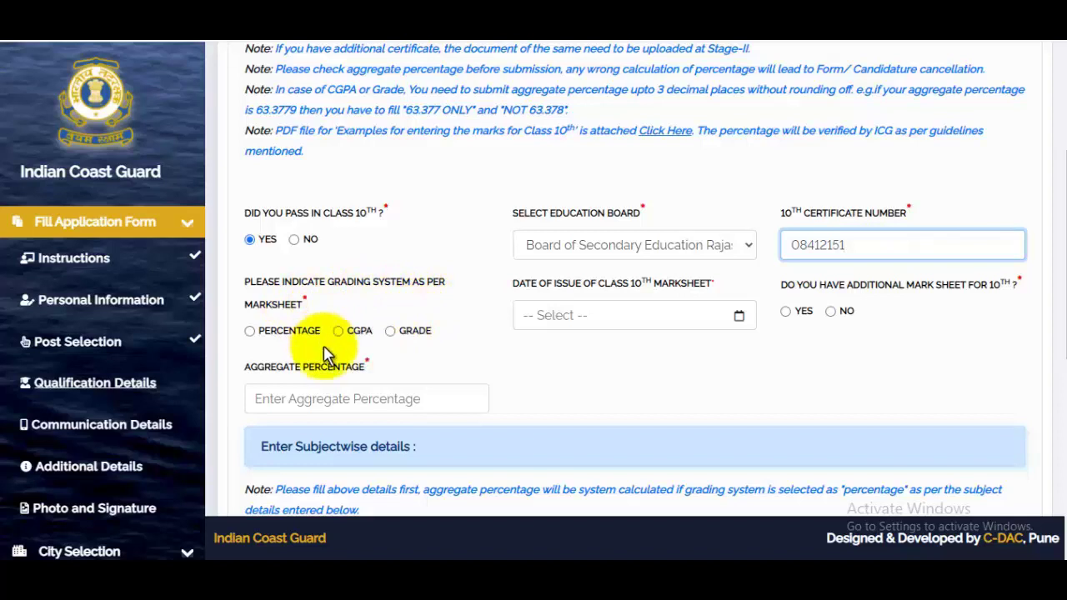
# - Set percentage grading, marksheet issue date 17-Jun-2015, and no additional mark sheet
pyautogui.click(253, 332)
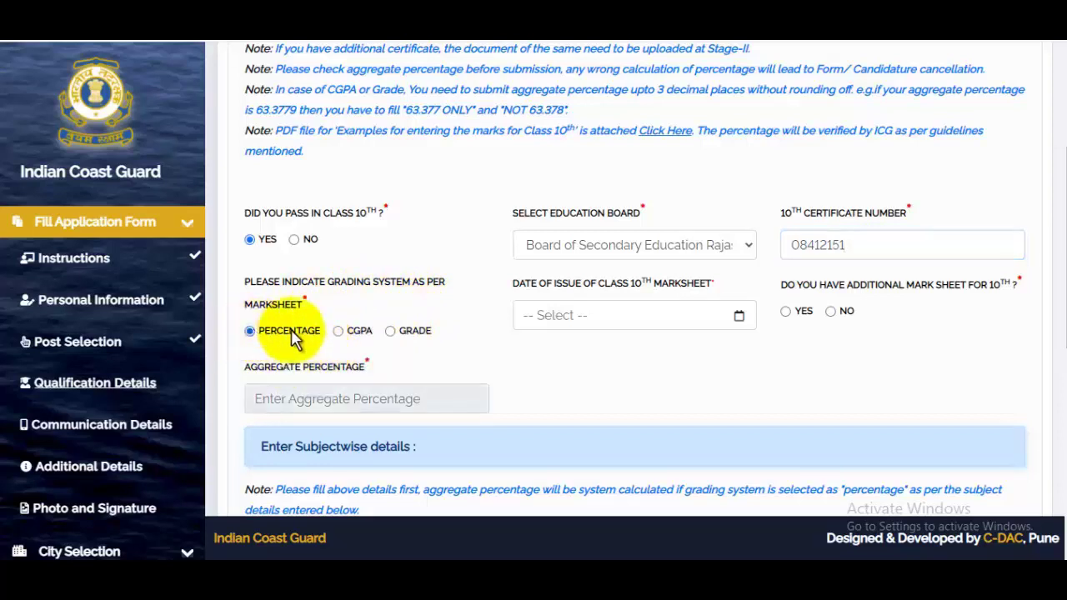
pyautogui.click(617, 314)
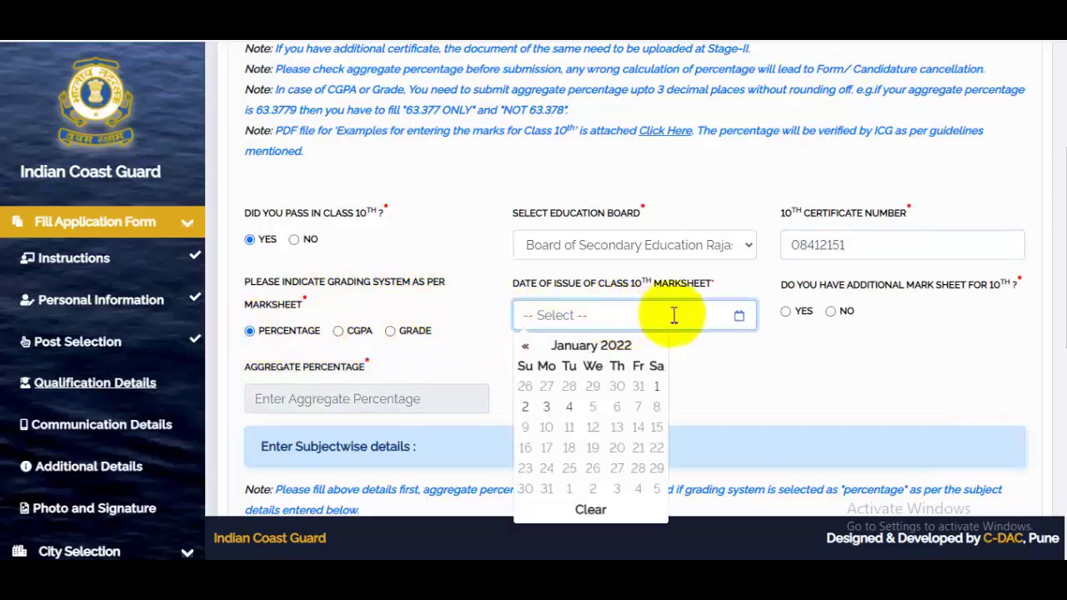
pyautogui.click(586, 347)
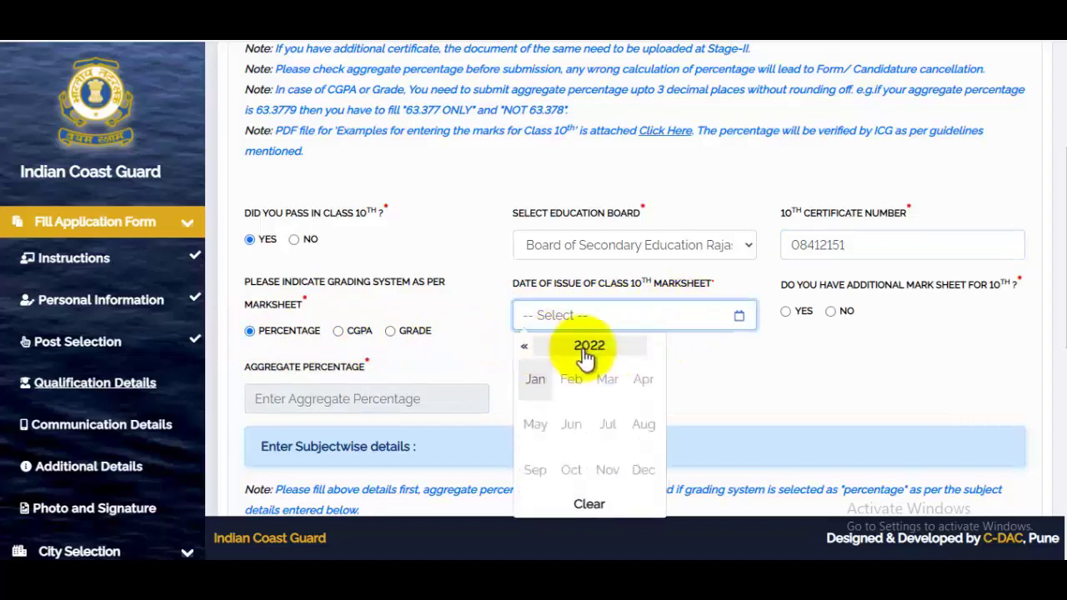
pyautogui.click(588, 347)
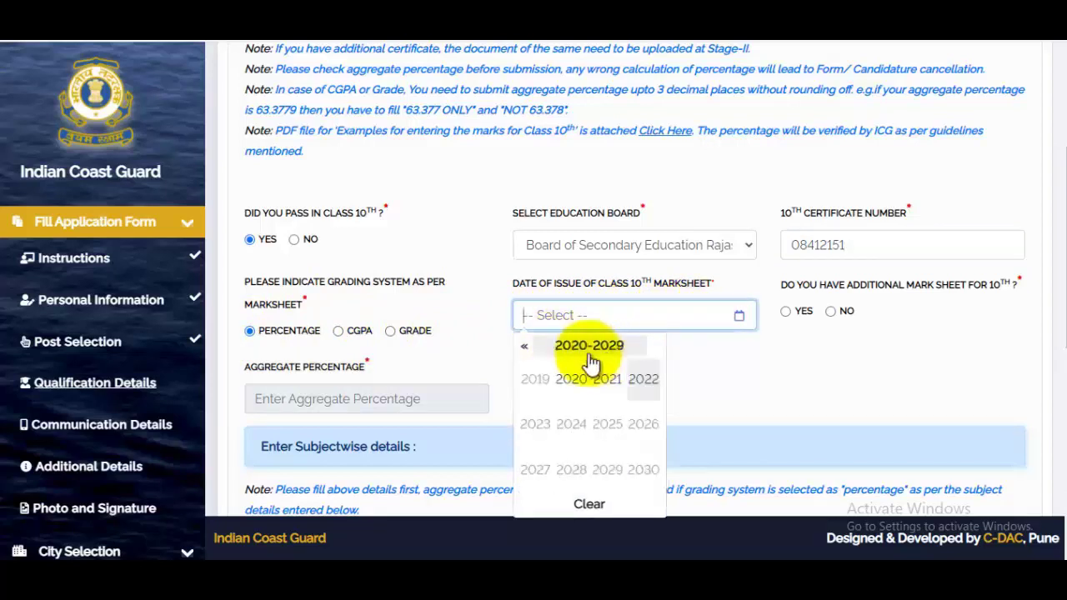
pyautogui.click(525, 350)
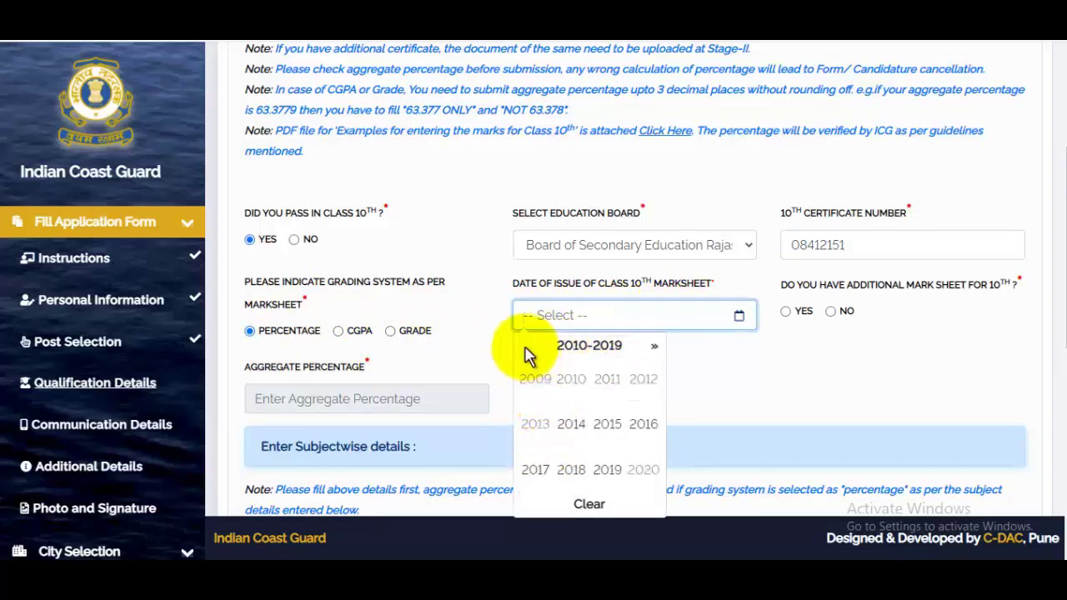
pyautogui.click(613, 429)
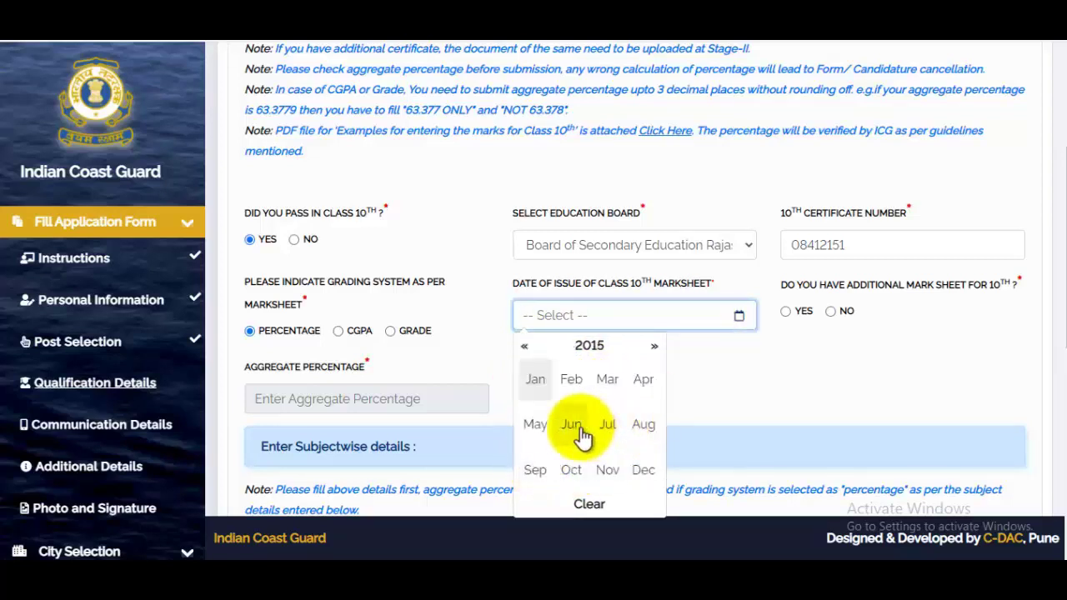
pyautogui.click(575, 429)
pyautogui.click(591, 431)
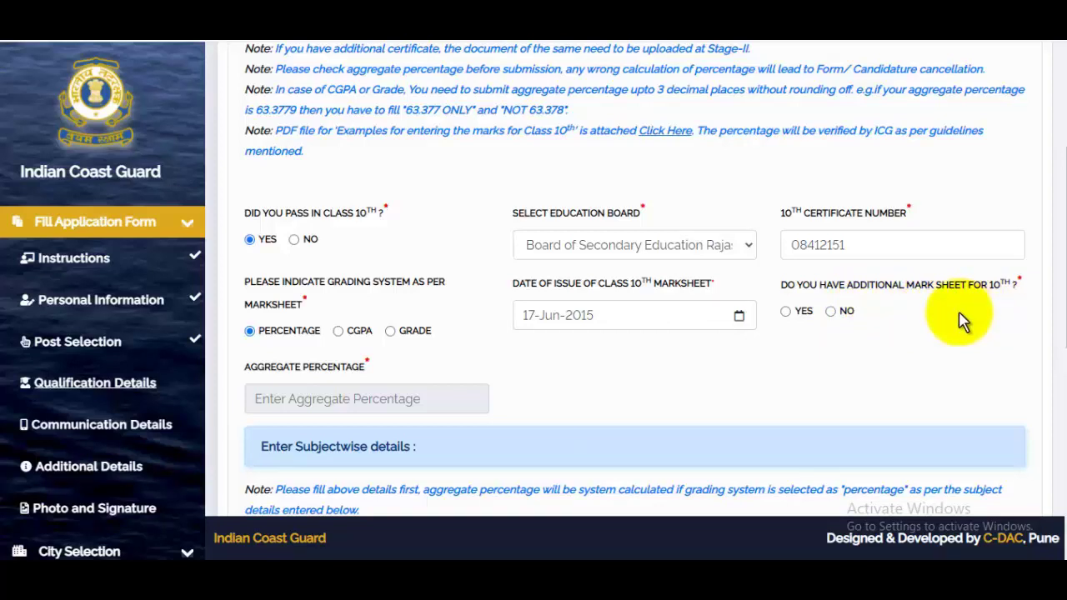
pyautogui.click(831, 311)
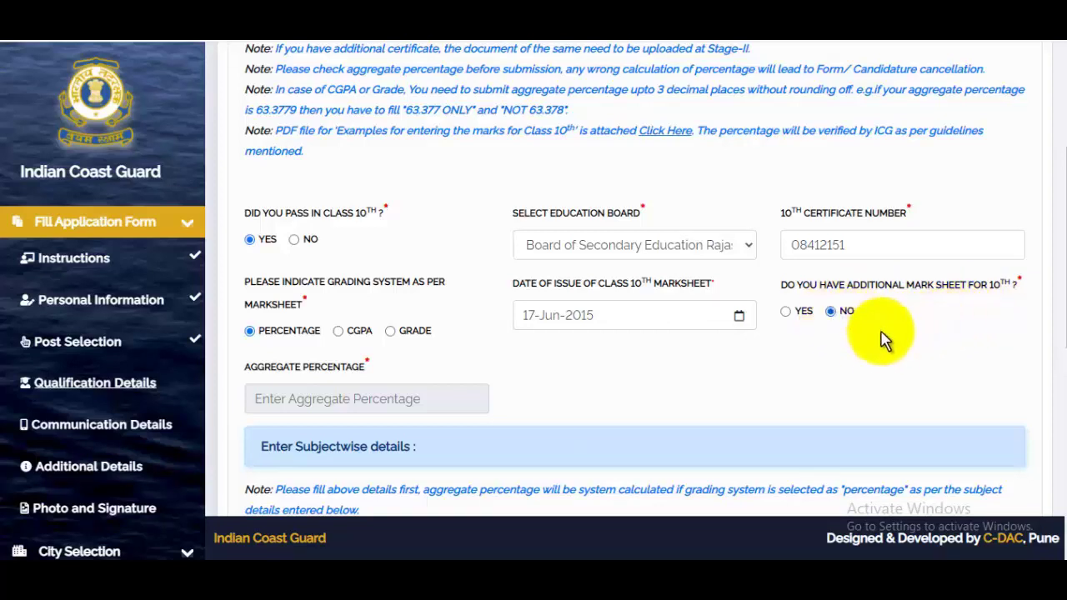
# - Edit the 10th subject count and add Hindi as a new subject row
pyautogui.scroll(-2, 429, 286)
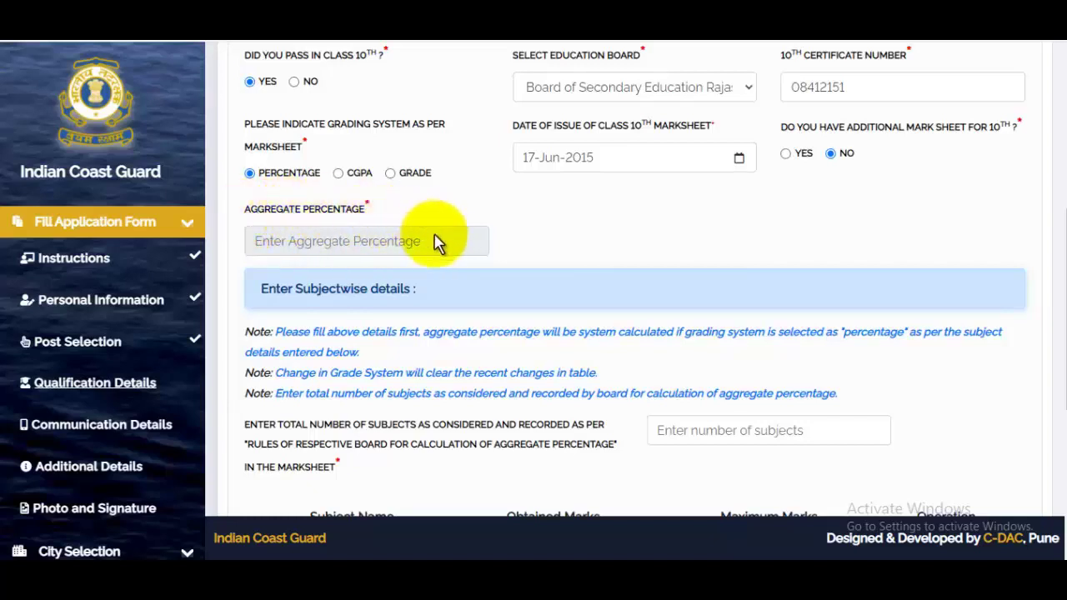
pyautogui.scroll(-1, 436, 241)
pyautogui.scroll(-1, 563, 261)
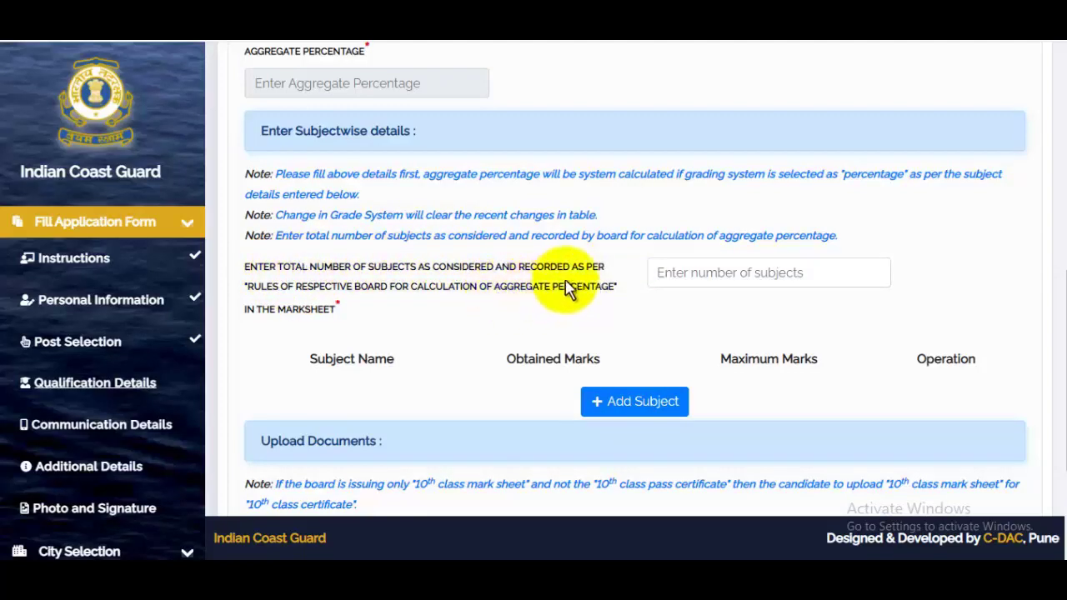
pyautogui.click(743, 277)
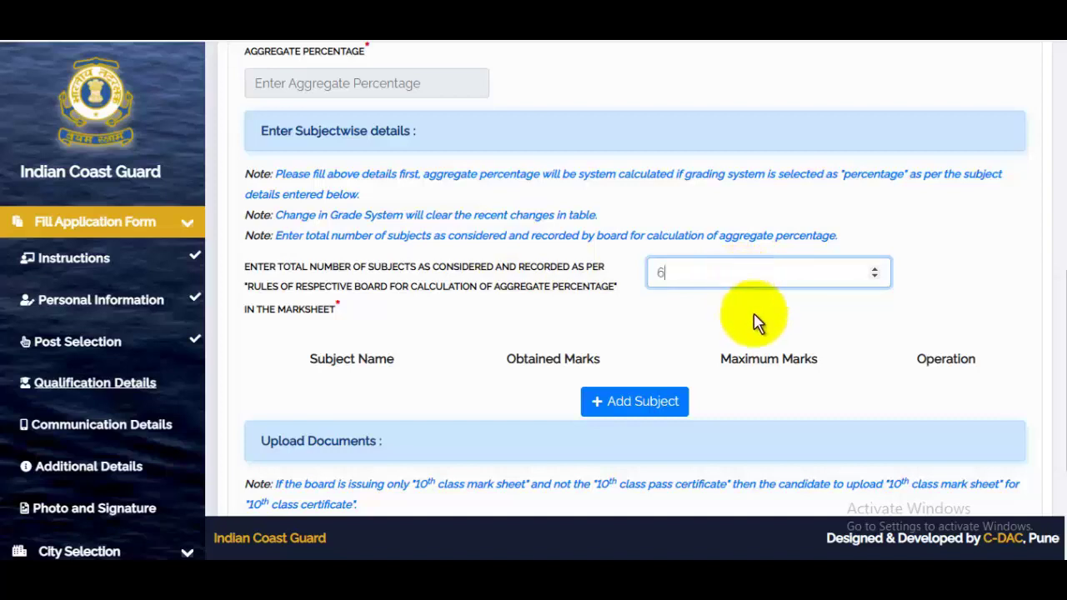
pyautogui.scroll(-2, 757, 323)
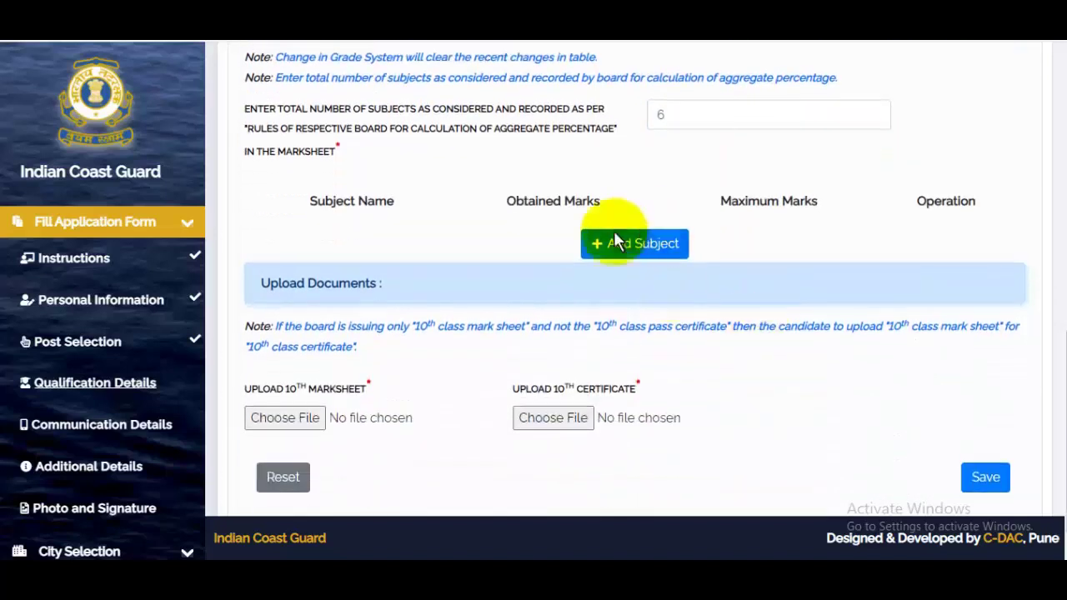
pyautogui.click(679, 247)
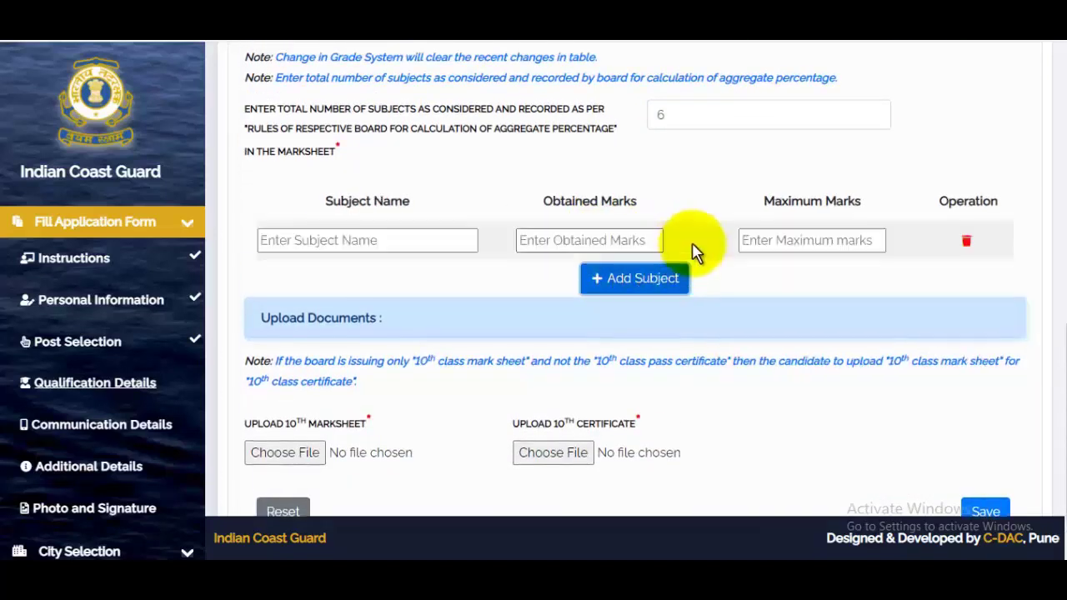
pyautogui.click(353, 240)
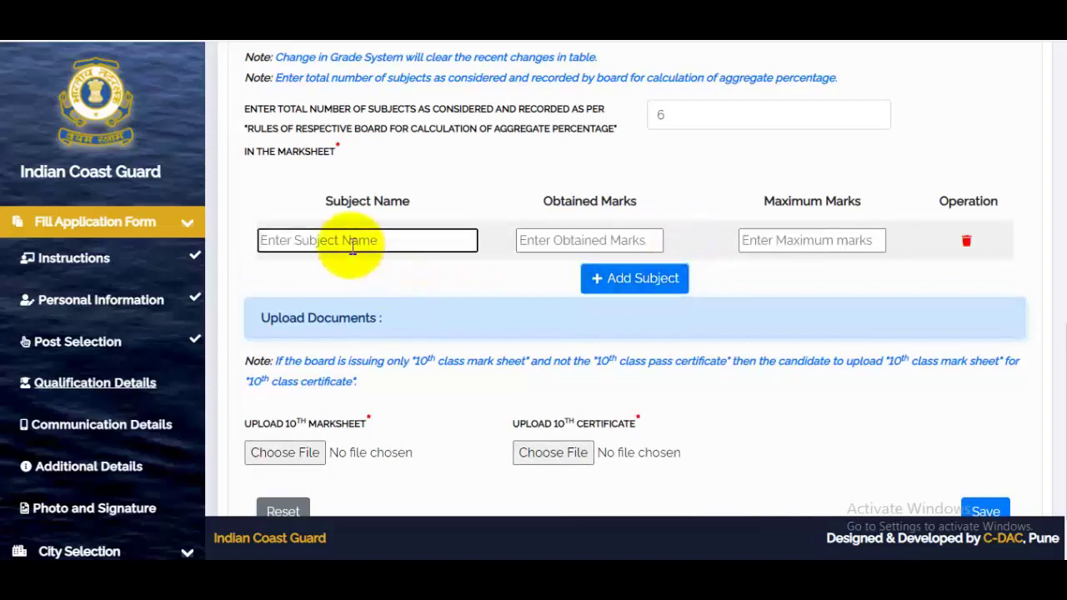
pyautogui.write('Hindi')
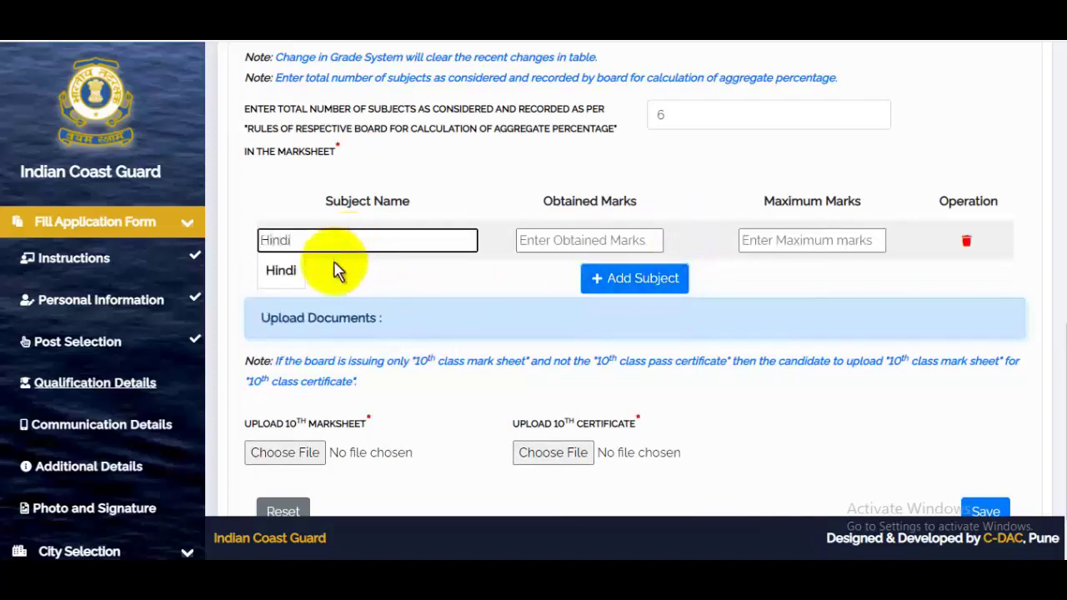
pyautogui.click(336, 271)
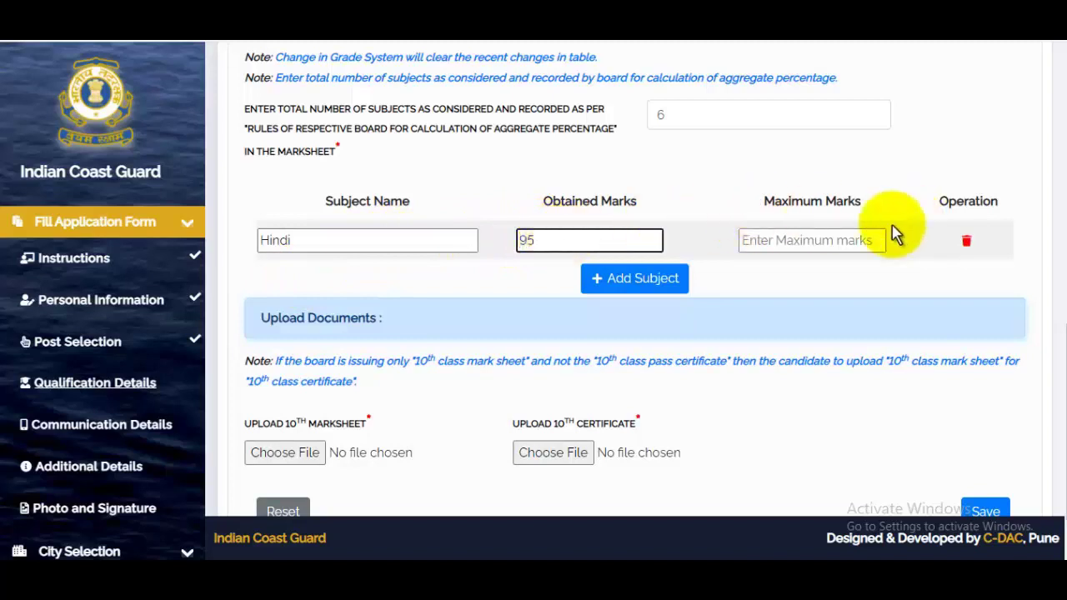
pyautogui.click(842, 237)
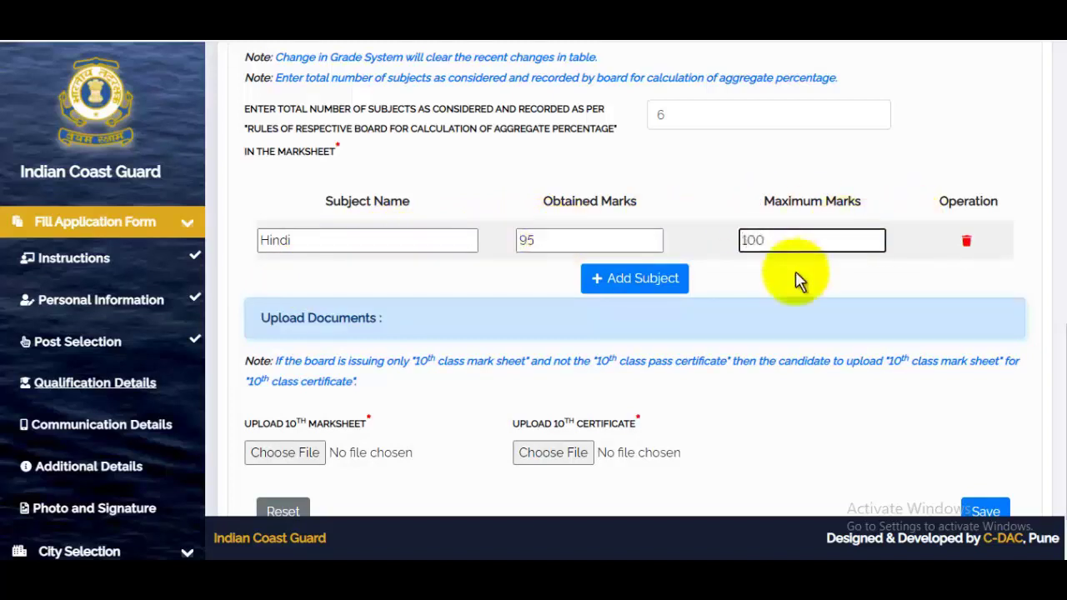
# - Add English as another subject row and acknowledge the 10th details saved message
pyautogui.click(651, 283)
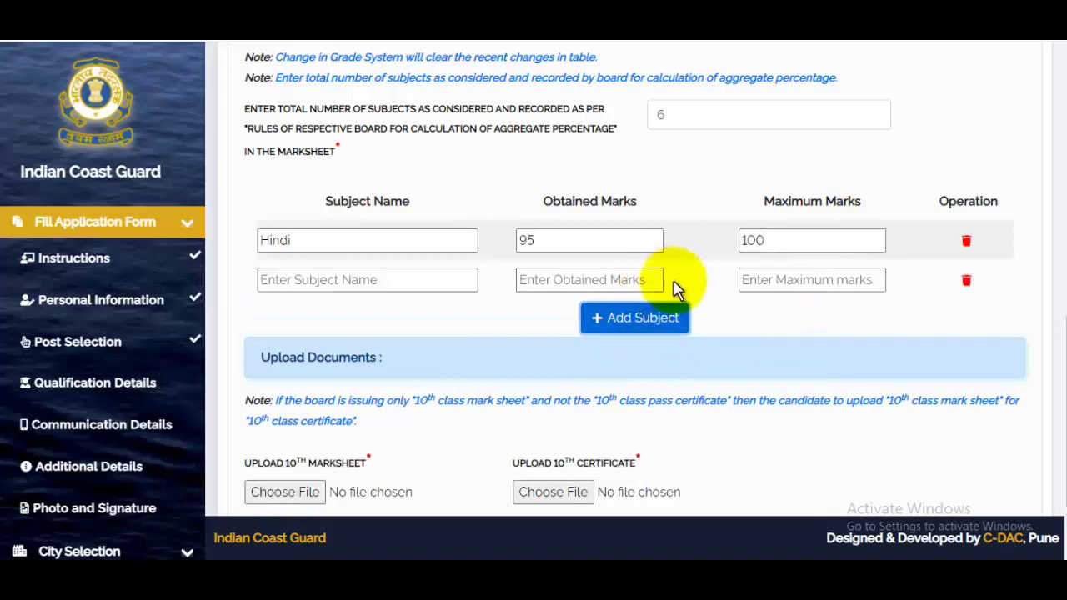
pyautogui.click(370, 281)
pyautogui.write('Eng')
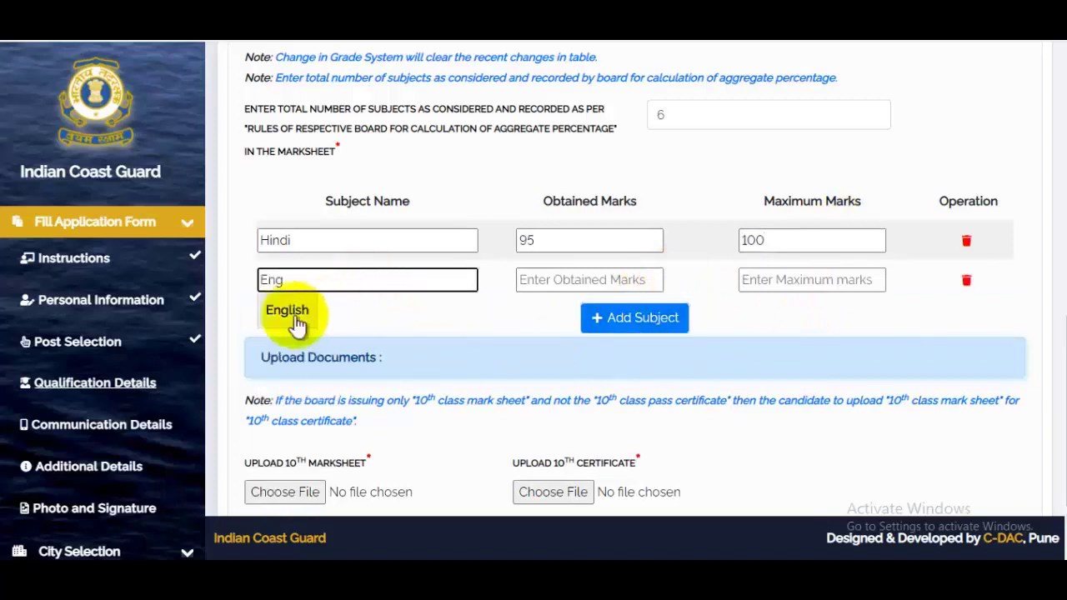
pyautogui.click(291, 313)
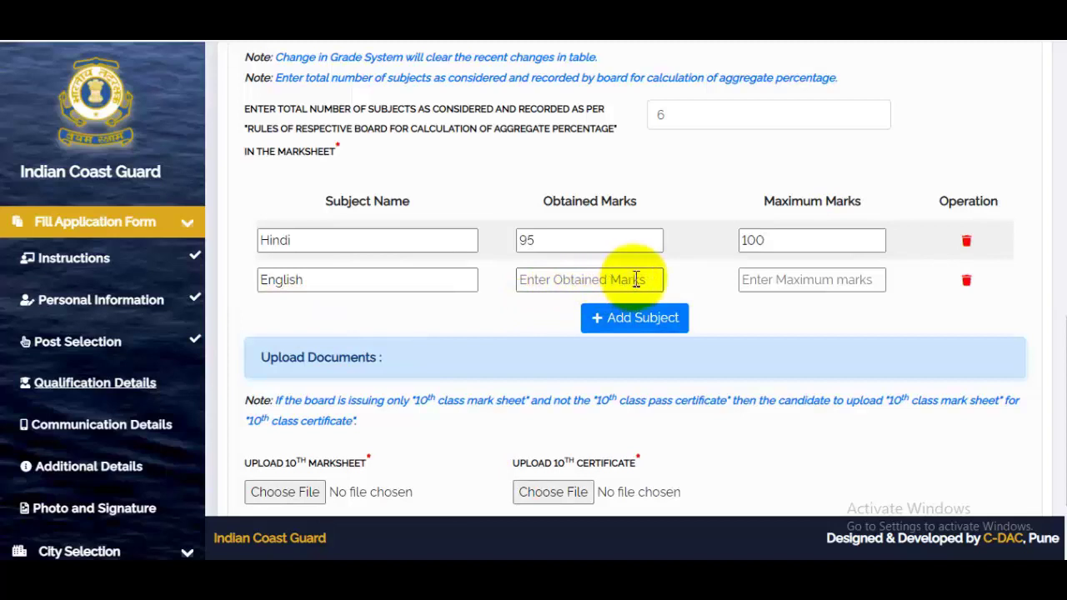
pyautogui.scroll(-2, 636, 280)
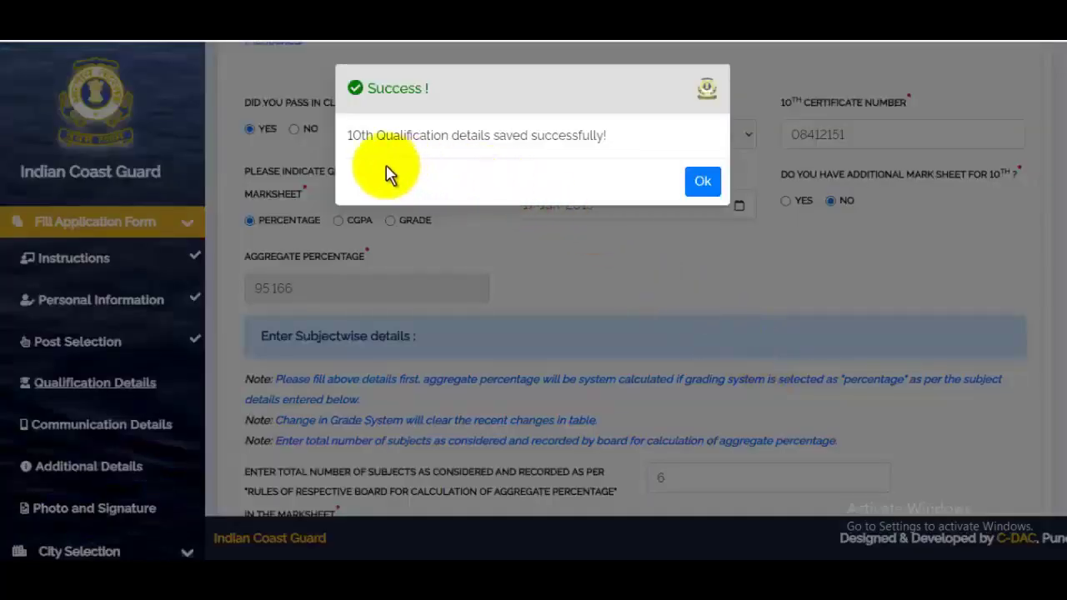
pyautogui.moveTo(354, 135); pyautogui.dragTo(551, 136)
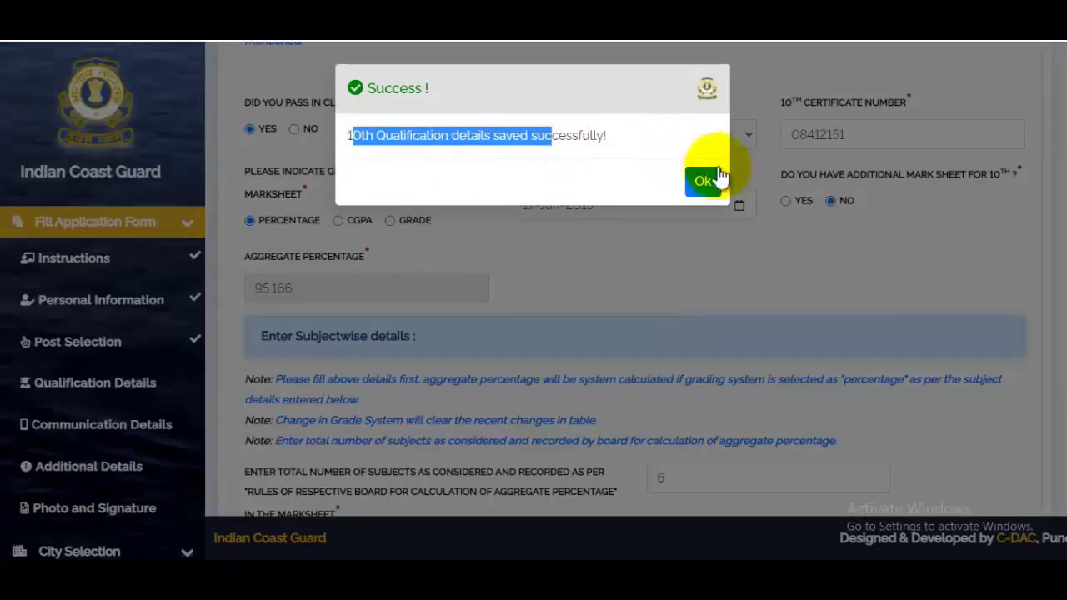
pyautogui.click(704, 182)
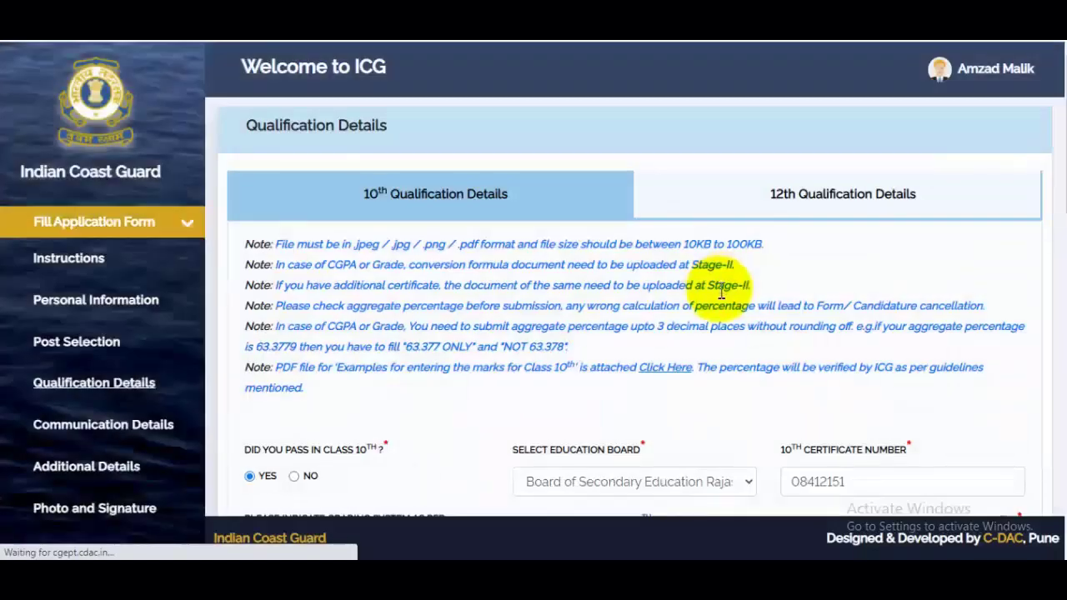
pyautogui.scroll(-10, 827, 310)
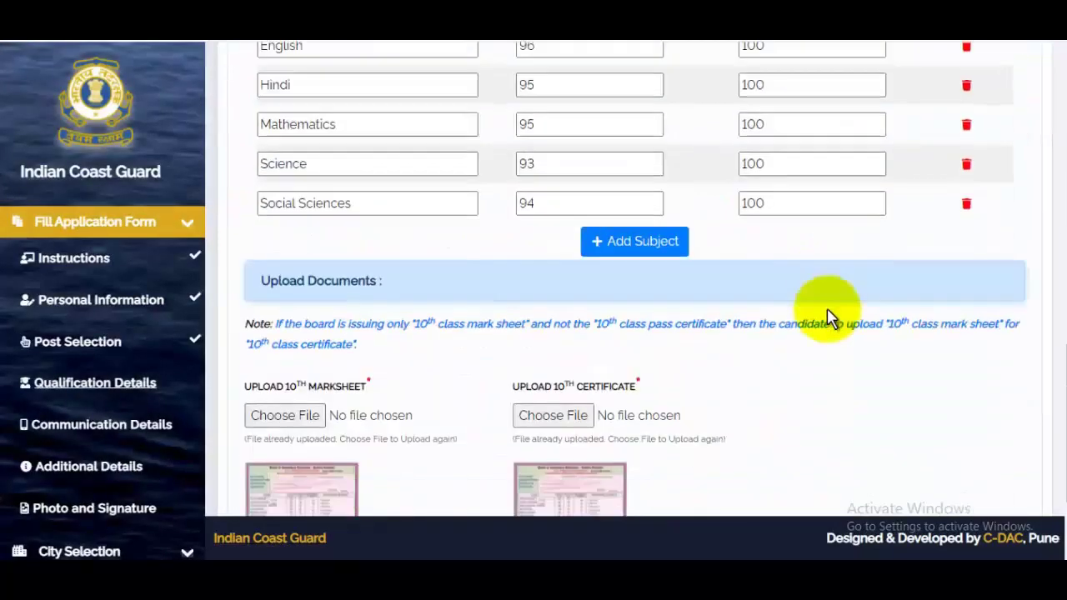
pyautogui.scroll(2, 390, 205)
pyautogui.scroll(-4, 436, 195)
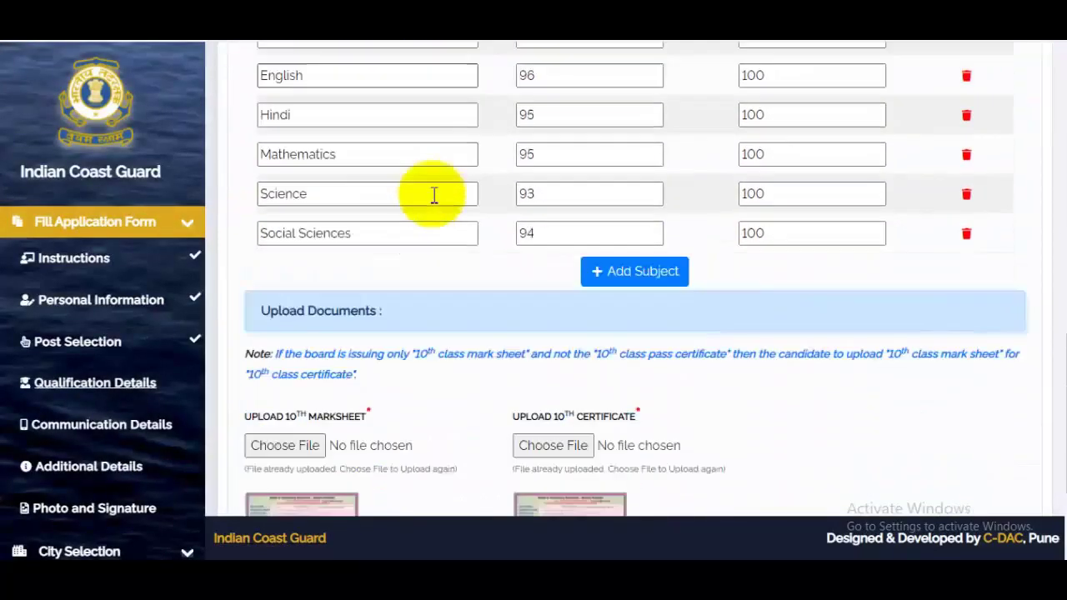
pyautogui.scroll(4, 465, 422)
pyautogui.scroll(10, 465, 422)
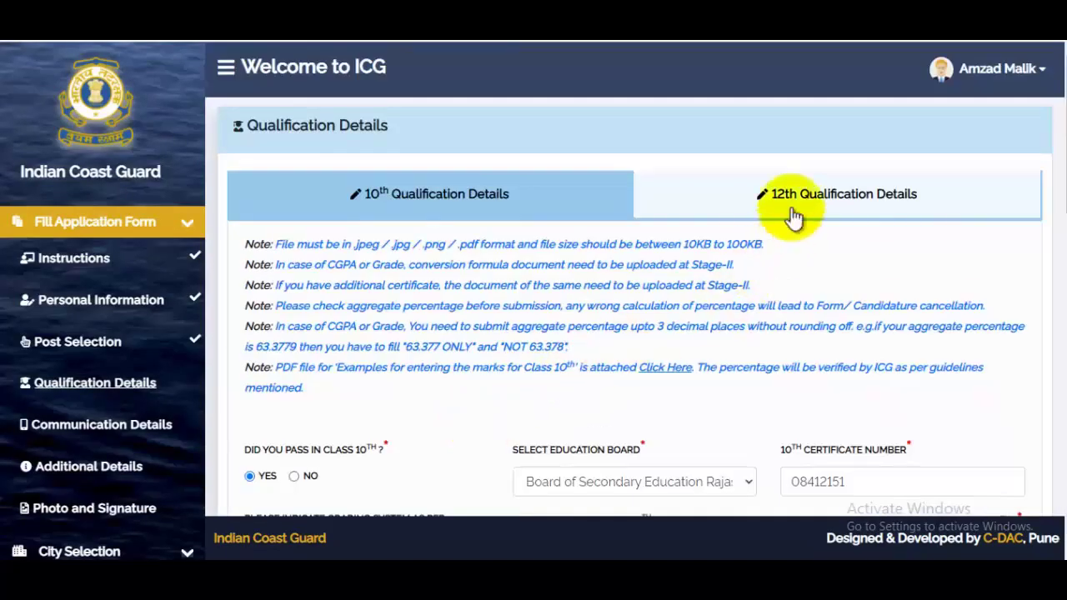
# - Mark Class 12 as passed with Board of School Education Haryana, and begin the certificate number
pyautogui.click(838, 204)
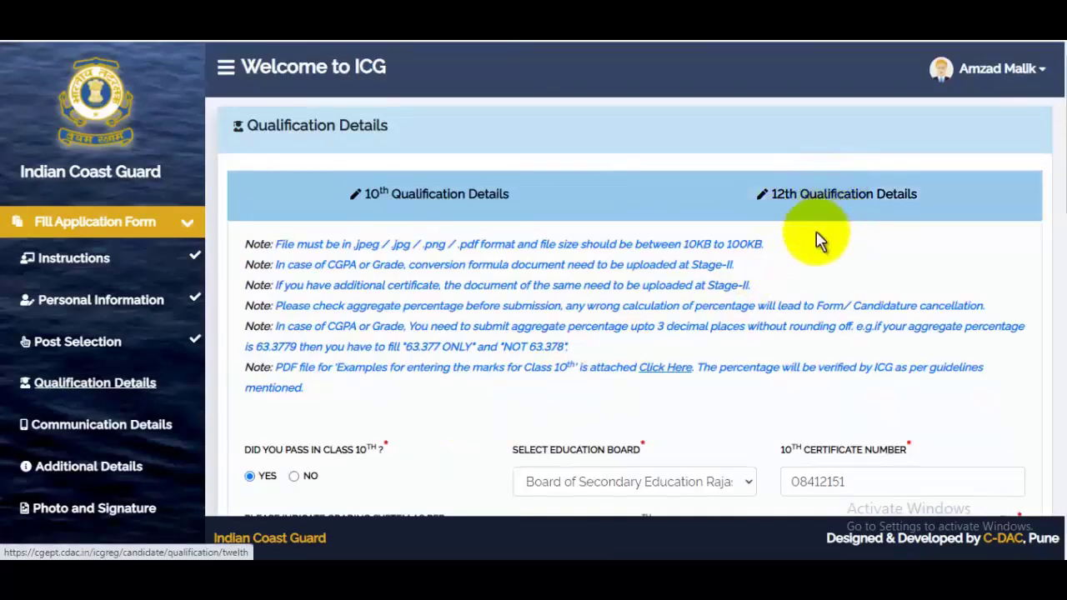
pyautogui.scroll(-4, 748, 306)
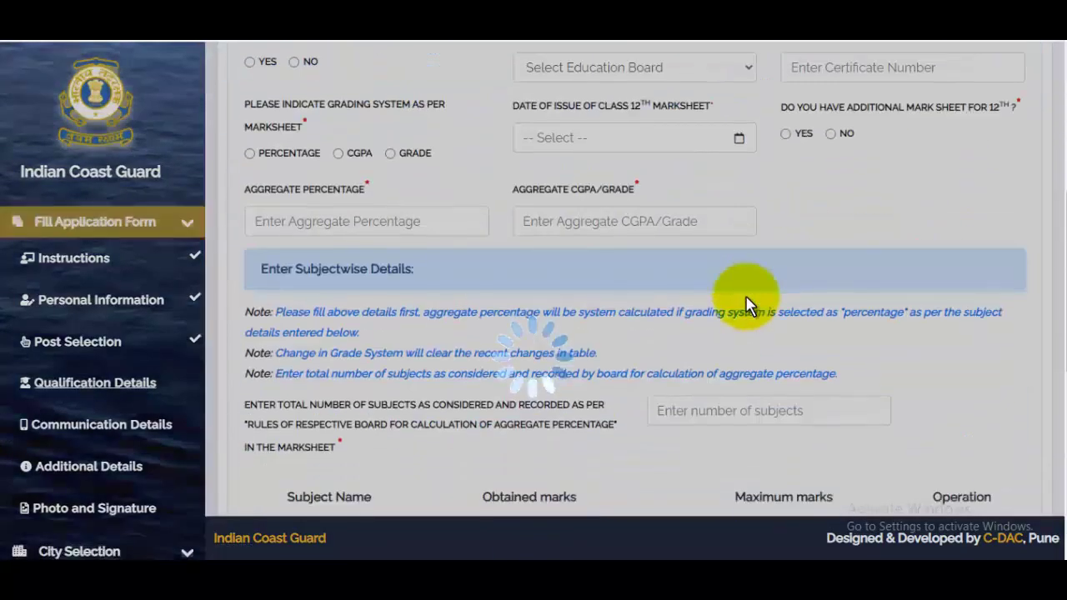
pyautogui.scroll(2, 709, 300)
pyautogui.scroll(1, 367, 296)
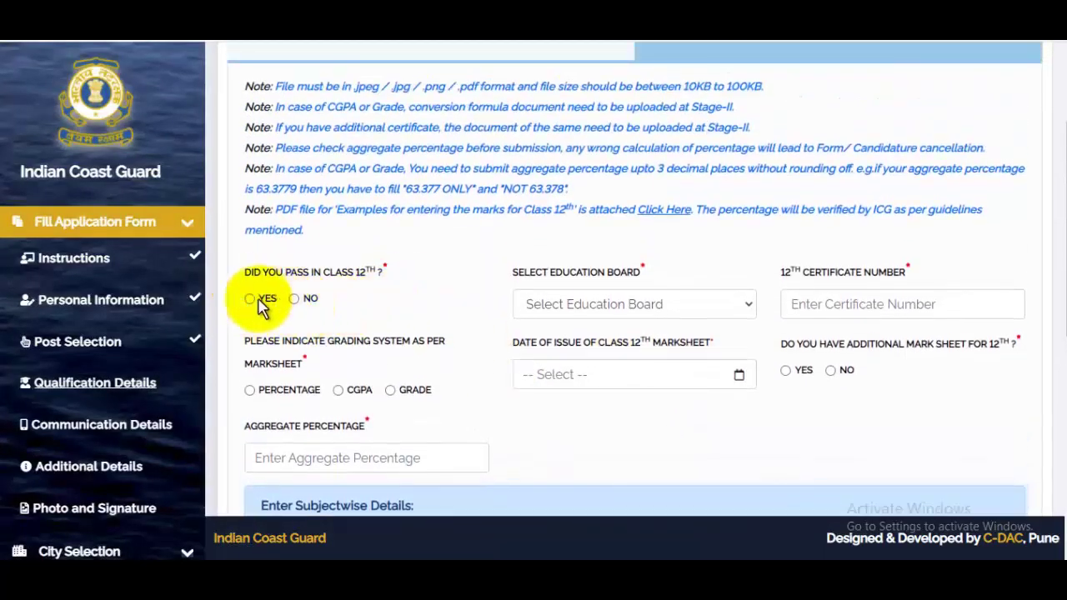
pyautogui.click(251, 300)
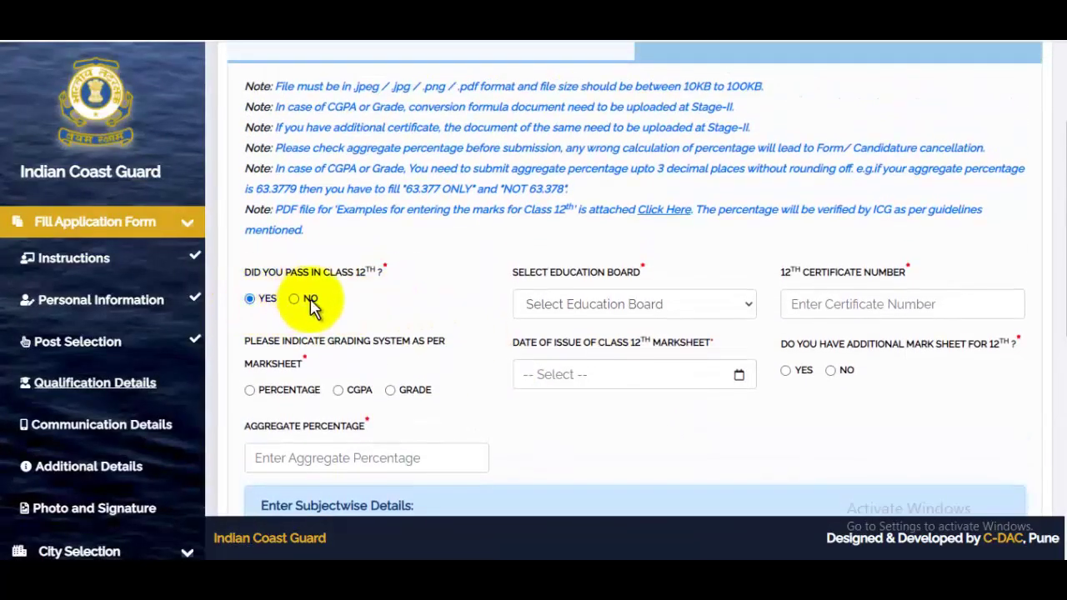
pyautogui.click(607, 310)
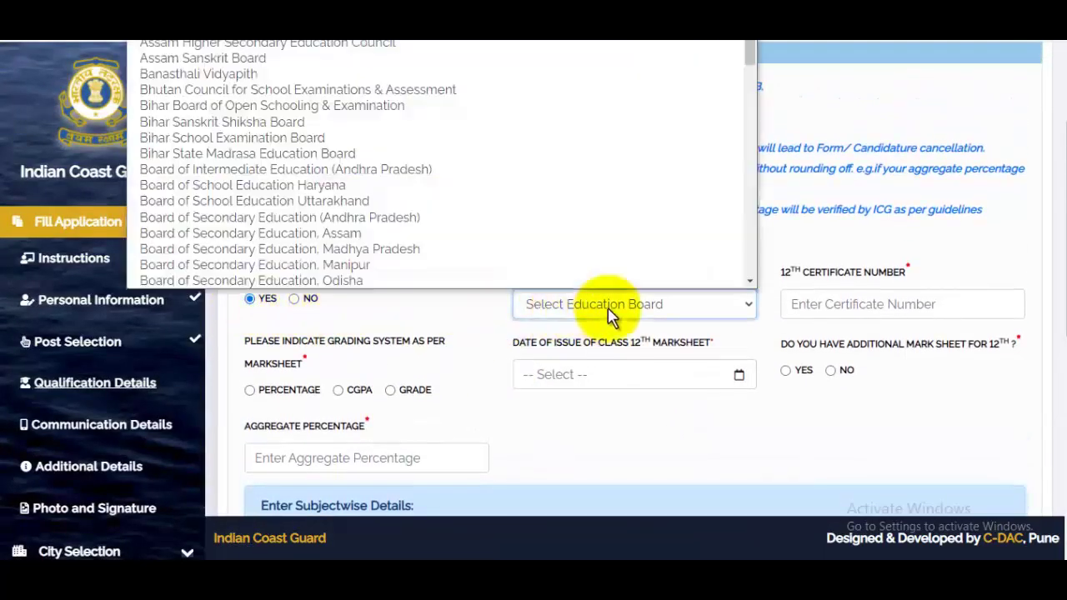
pyautogui.click(358, 187)
pyautogui.click(863, 304)
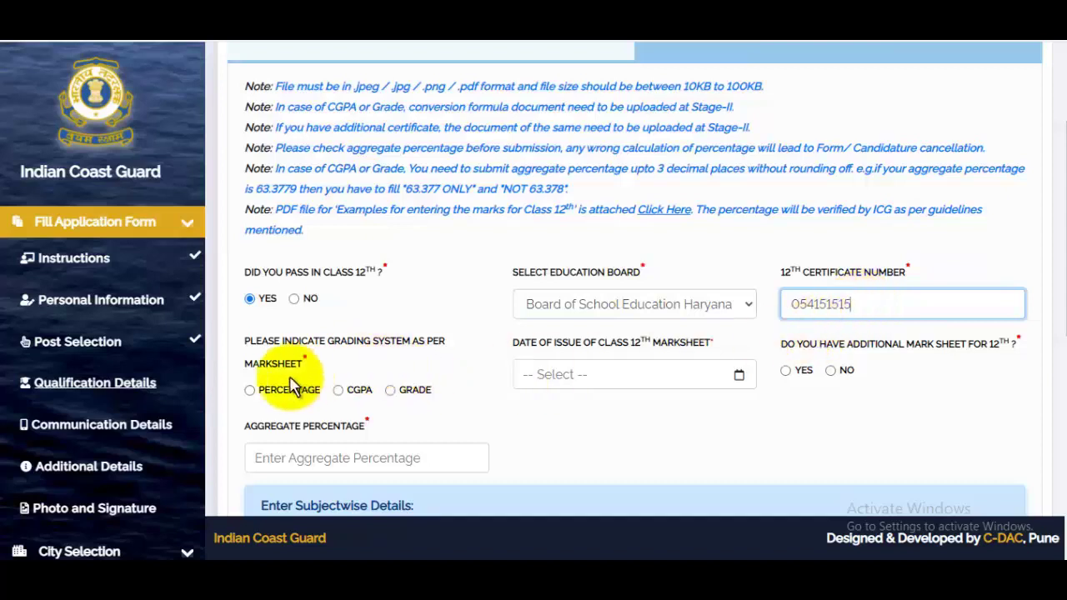
# - Set percentage grading and a marksheet issue date of 13-Jun-2018
pyautogui.click(253, 392)
pyautogui.click(609, 376)
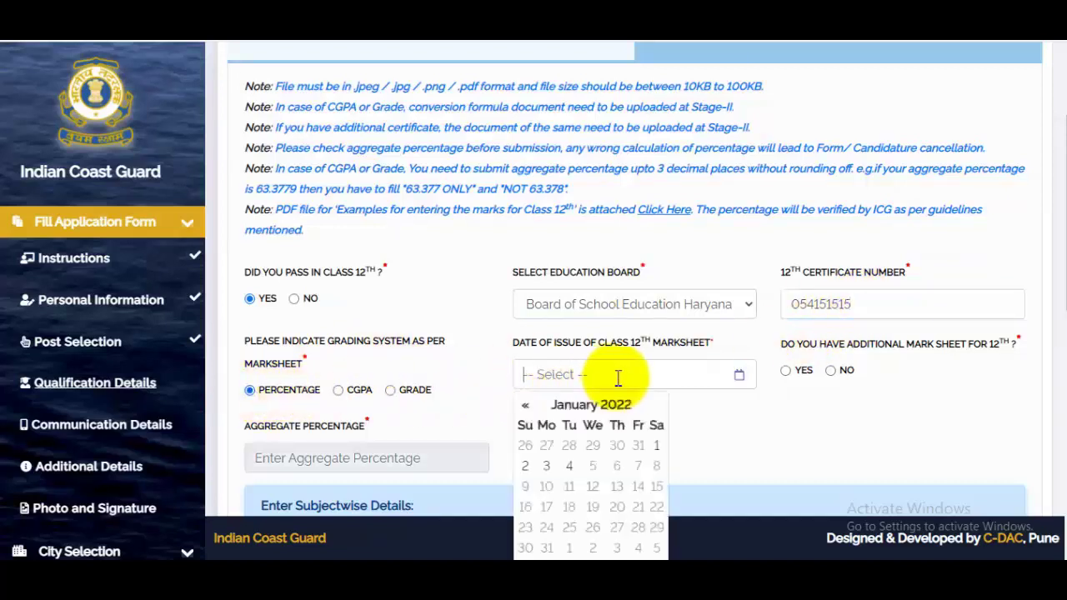
pyautogui.click(599, 415)
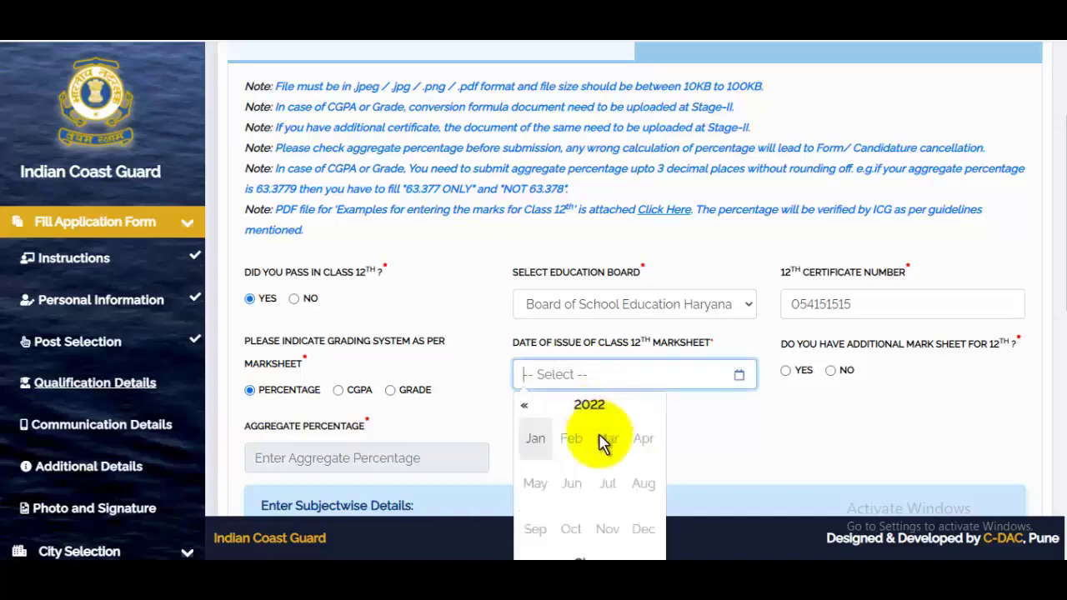
pyautogui.scroll(-1, 642, 410)
pyautogui.click(526, 328)
pyautogui.click(526, 332)
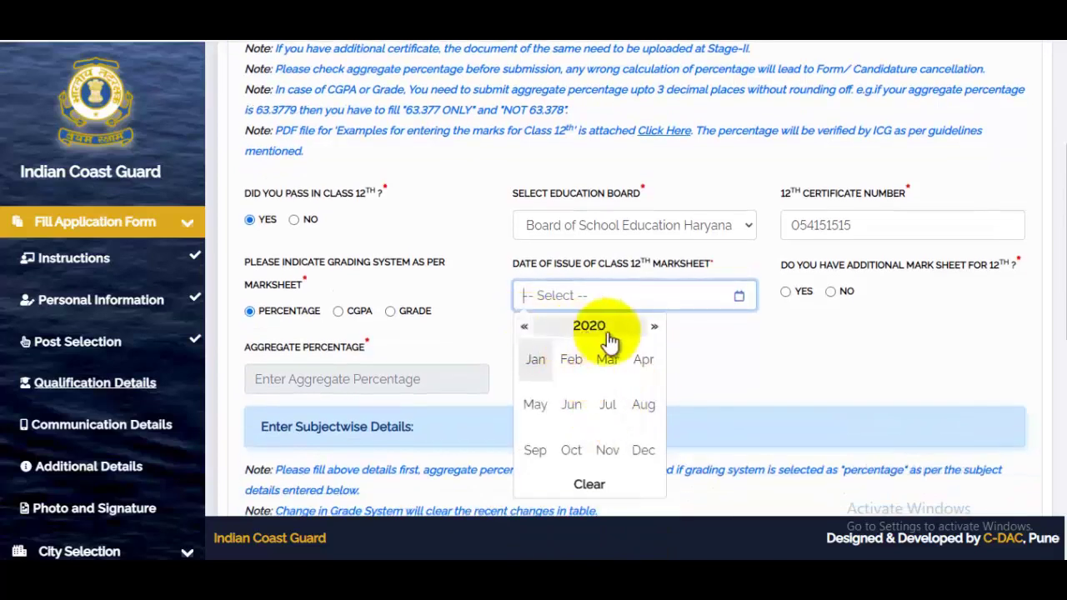
pyautogui.click(599, 329)
pyautogui.click(523, 334)
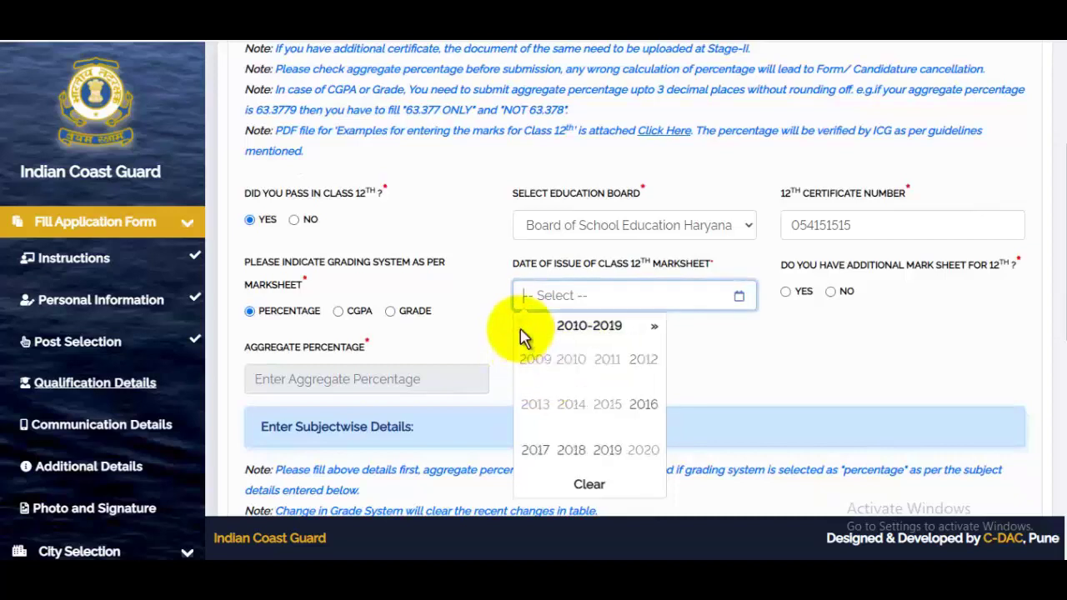
pyautogui.click(574, 450)
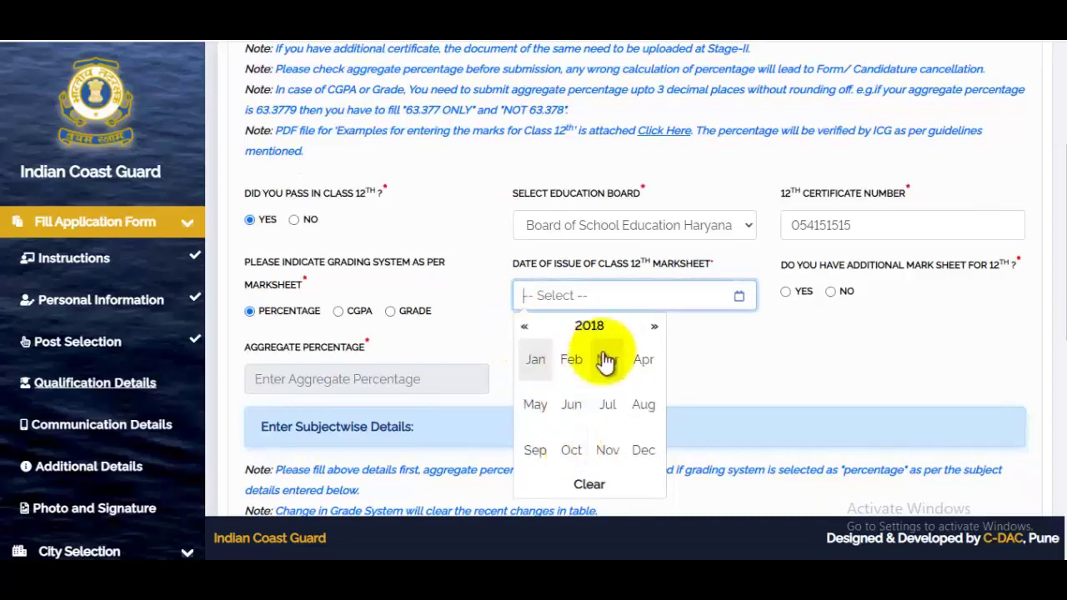
pyautogui.click(579, 413)
pyautogui.click(588, 408)
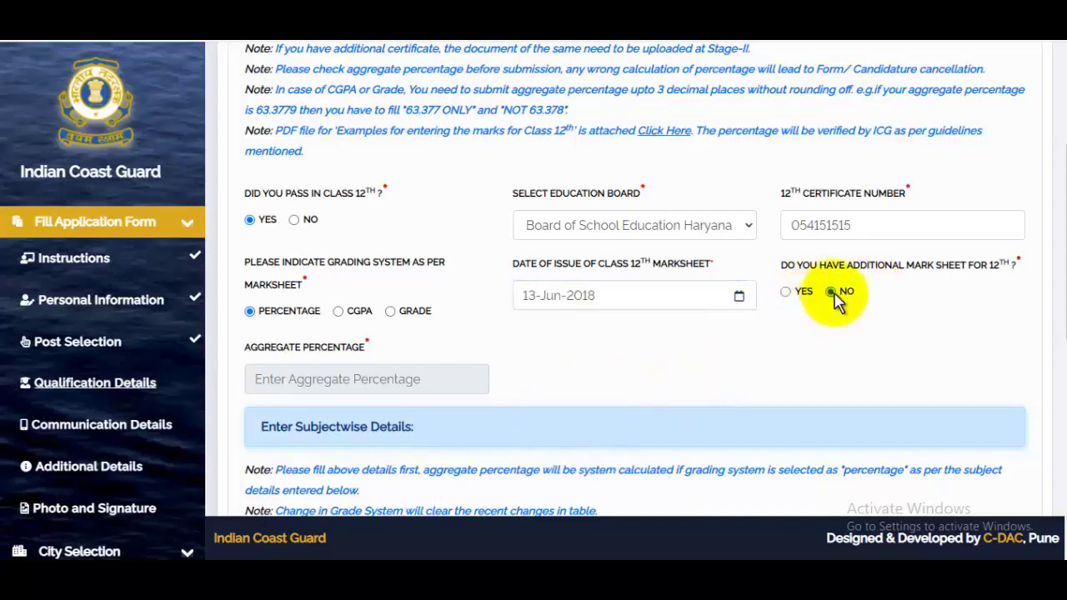
# - Enter Physics marks out of 100 and Mathematics 97 out of 100
pyautogui.scroll(-4, 548, 374)
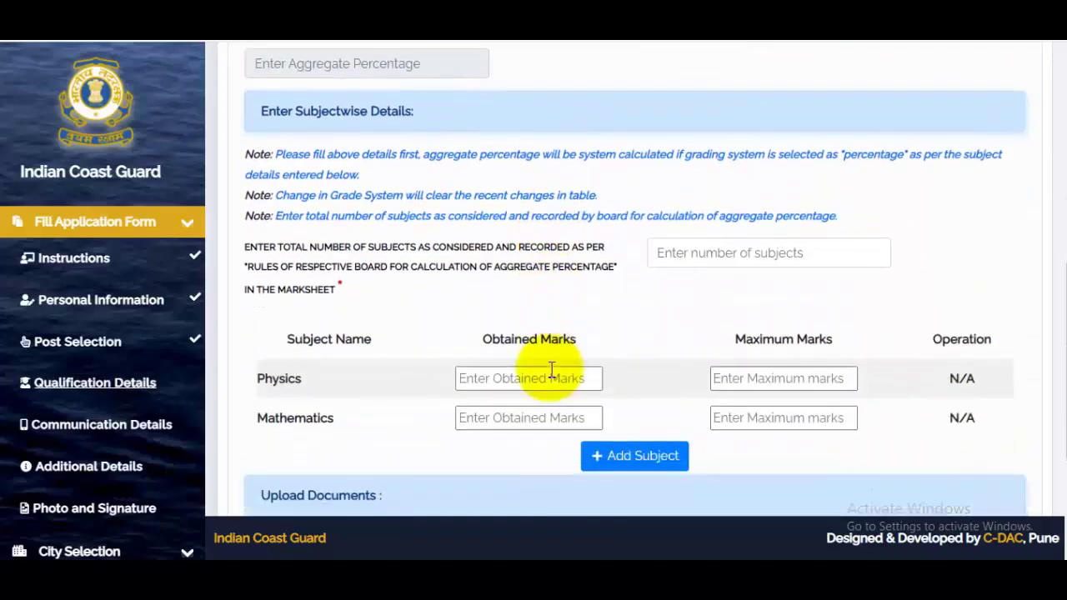
pyautogui.scroll(-1, 552, 369)
pyautogui.click(722, 174)
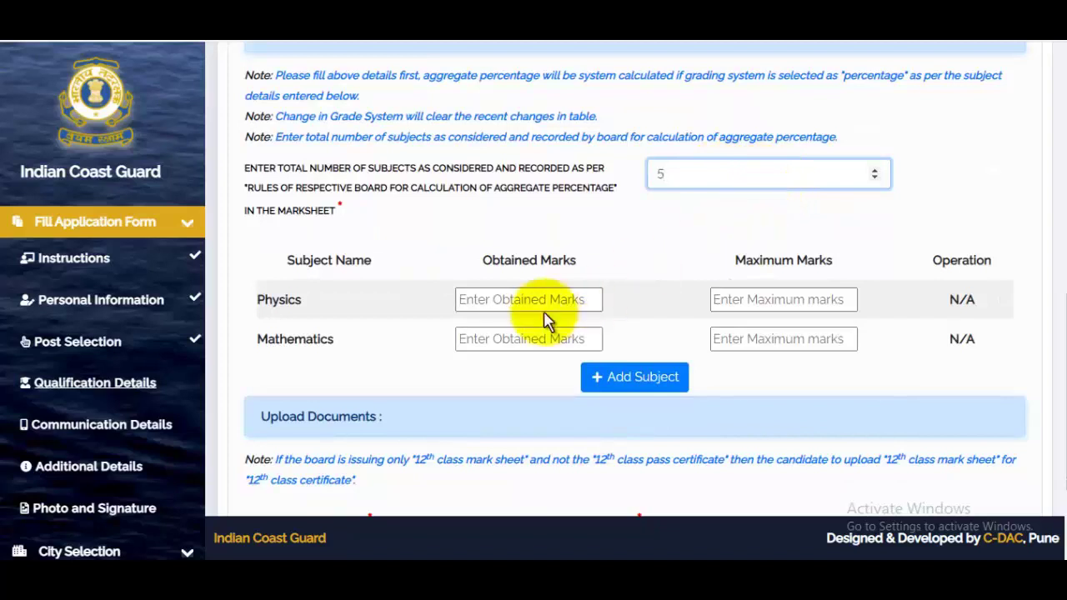
pyautogui.click(525, 300)
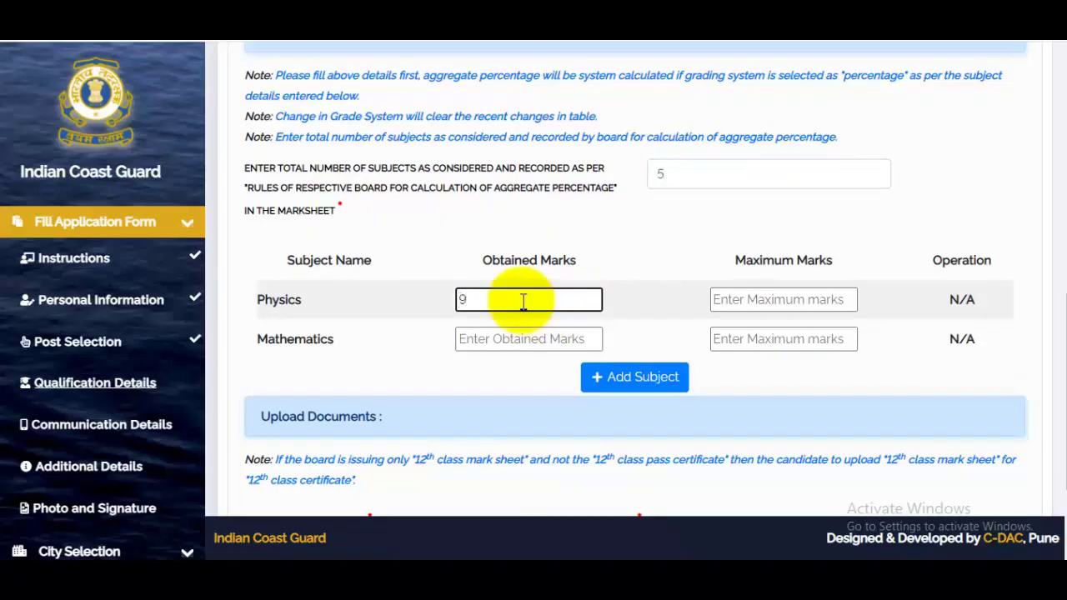
pyautogui.click(740, 297)
pyautogui.write('10')
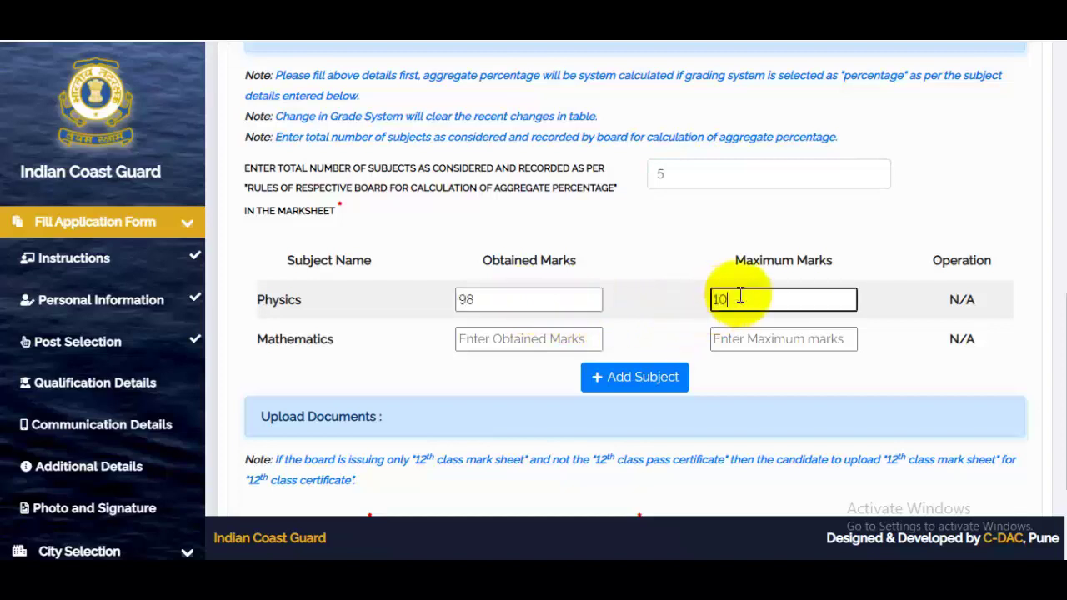
pyautogui.write('0')
pyautogui.click(514, 348)
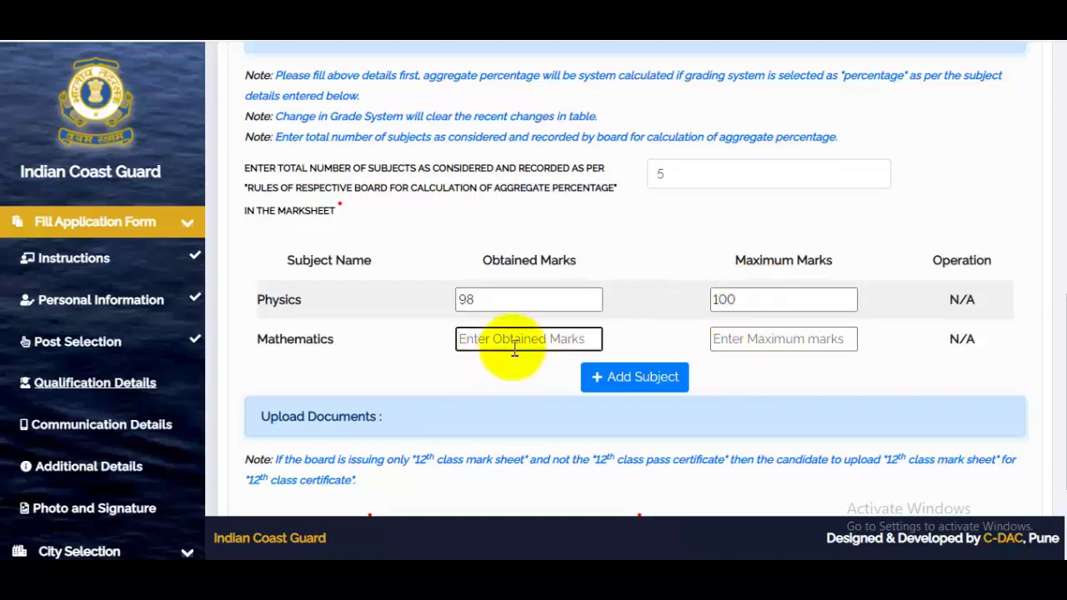
pyautogui.write('97')
pyautogui.click(756, 338)
pyautogui.write('100')
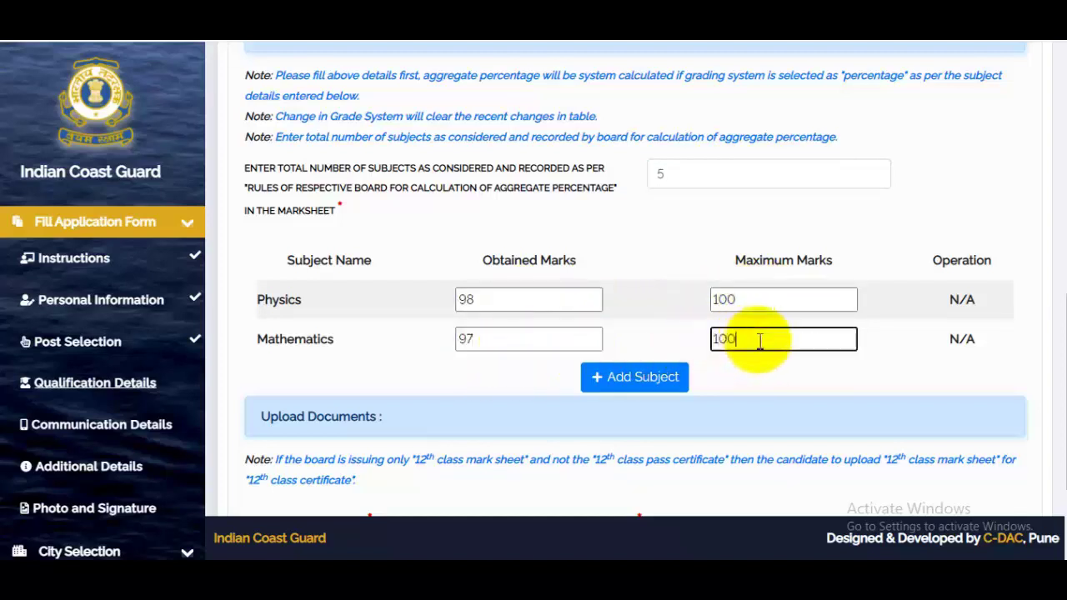
# - Add English and Hindi rows, with Hindi 97, both out of 100
pyautogui.click(636, 382)
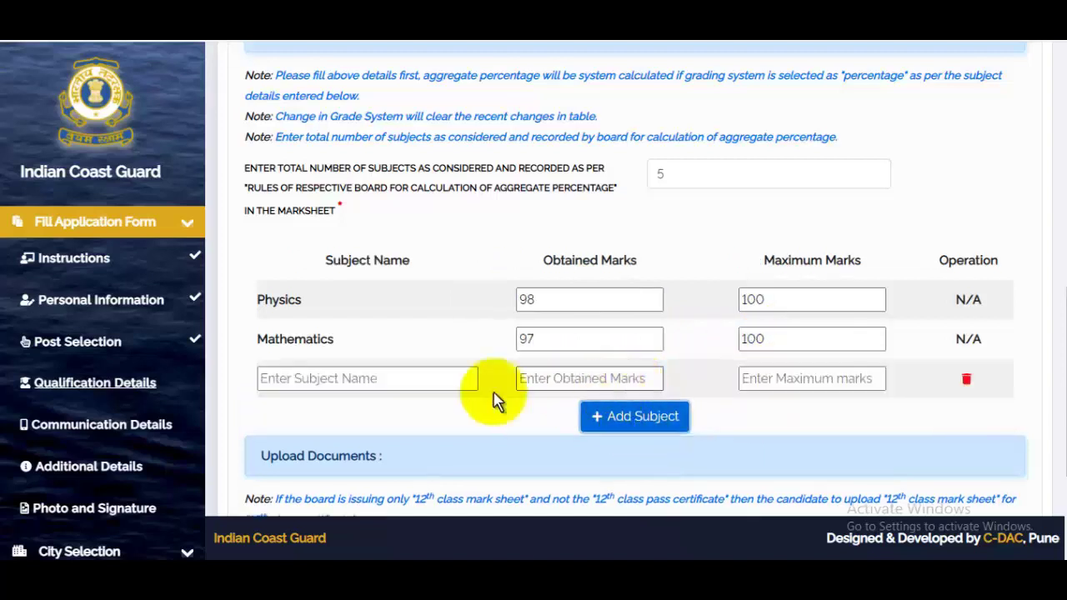
pyautogui.click(327, 390)
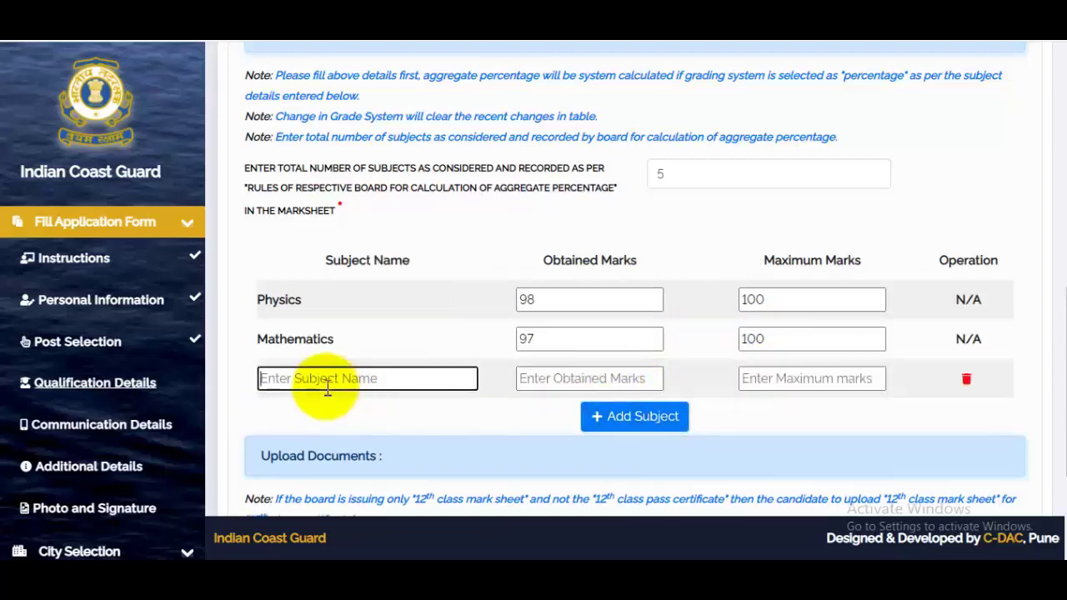
pyautogui.write('eng')
pyautogui.click(289, 410)
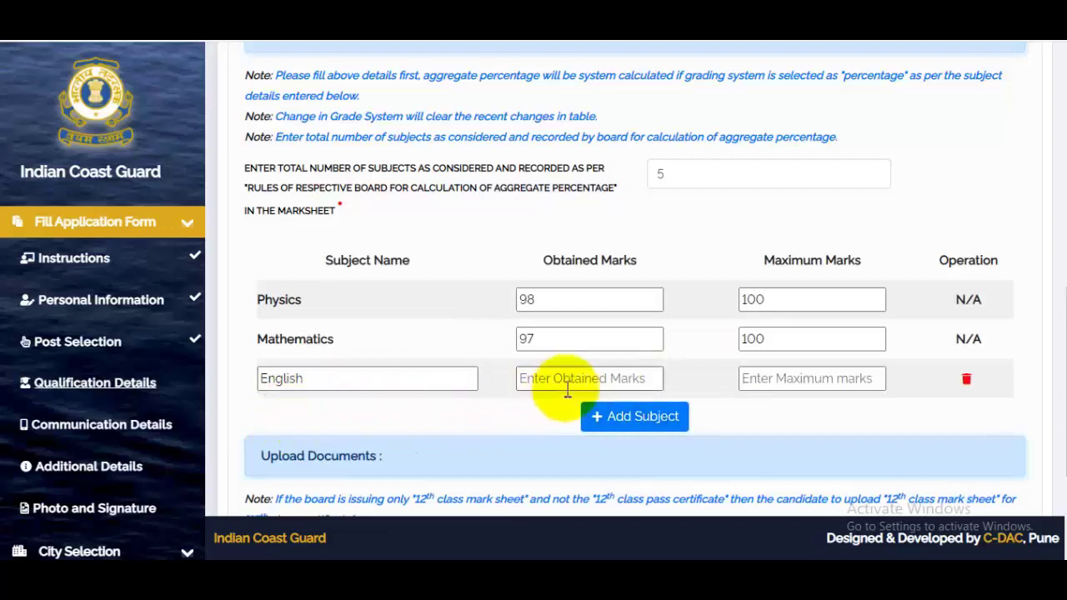
pyautogui.click(575, 385)
pyautogui.click(774, 385)
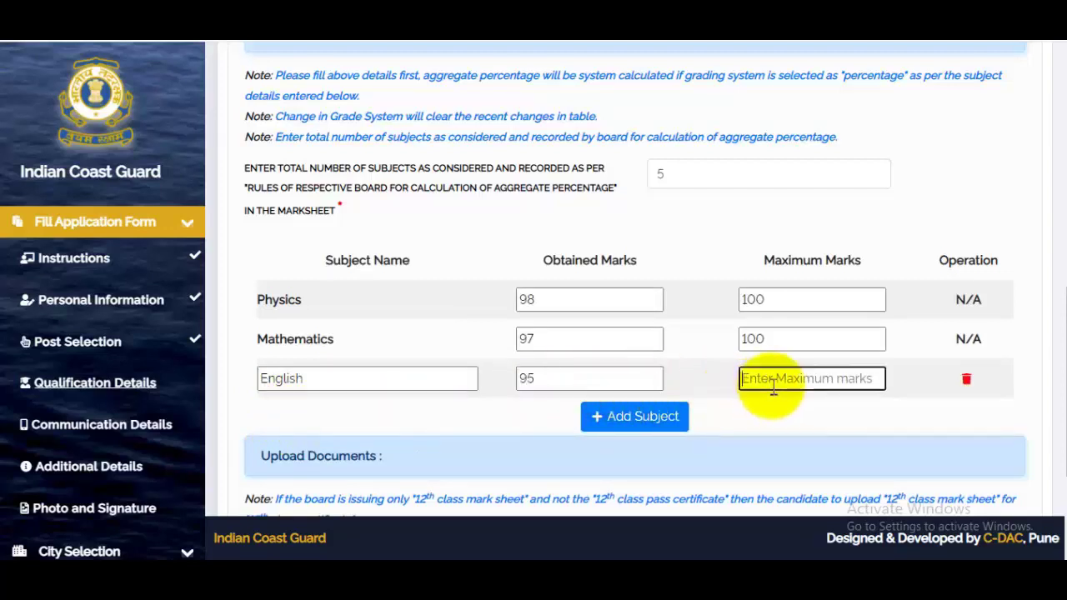
pyautogui.write('100')
pyautogui.click(643, 417)
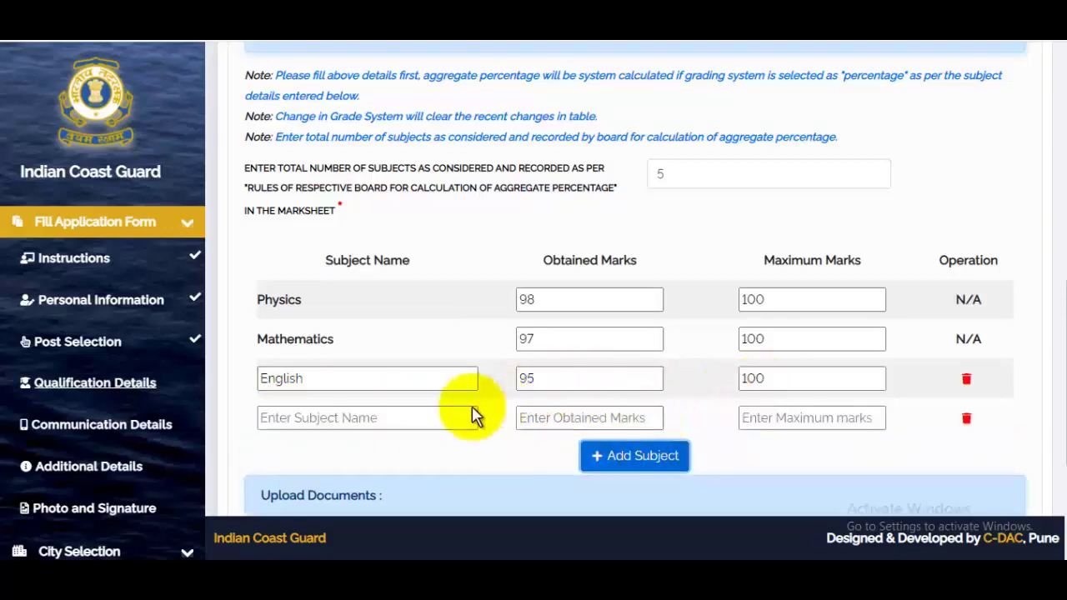
pyautogui.click(423, 418)
pyautogui.write('hin')
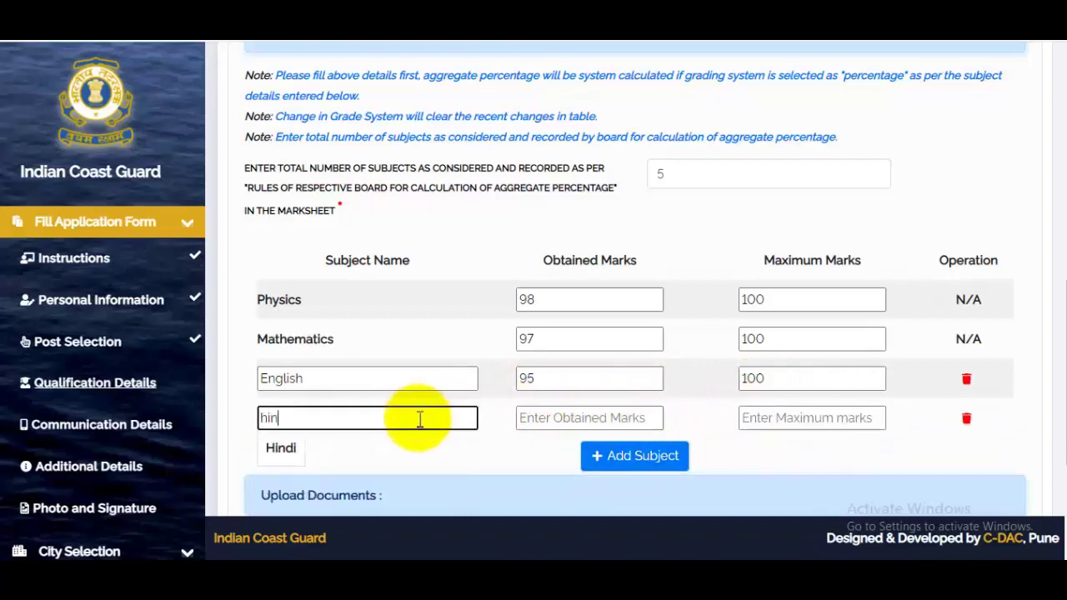
pyautogui.click(281, 472)
pyautogui.click(570, 416)
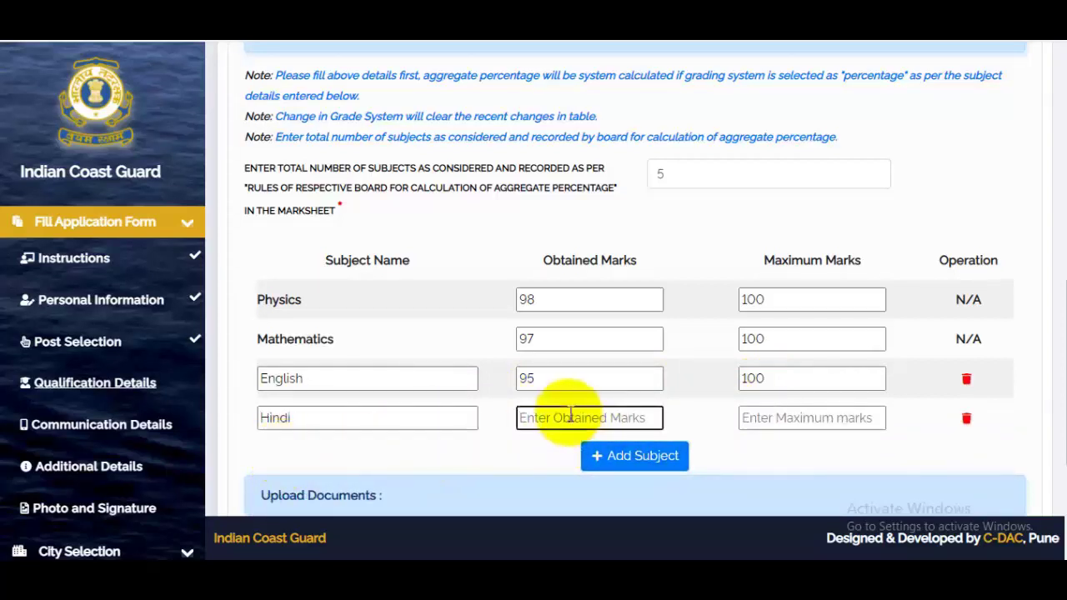
pyautogui.write('97')
pyautogui.click(813, 420)
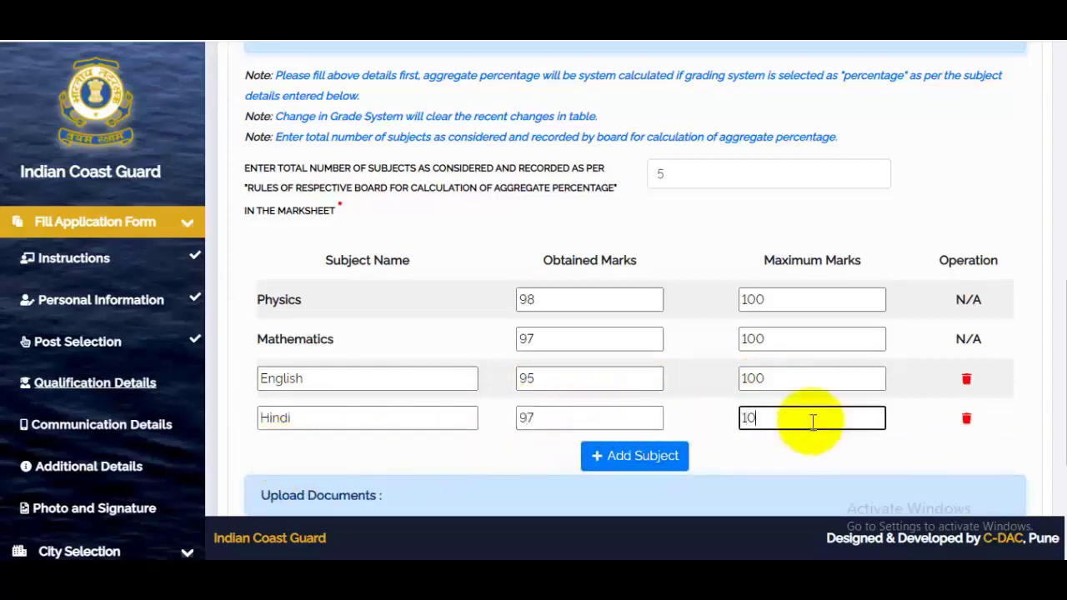
# - Add a fifth subject, Biology, with 95 out of 100
pyautogui.click(655, 461)
pyautogui.scroll(-2, 646, 410)
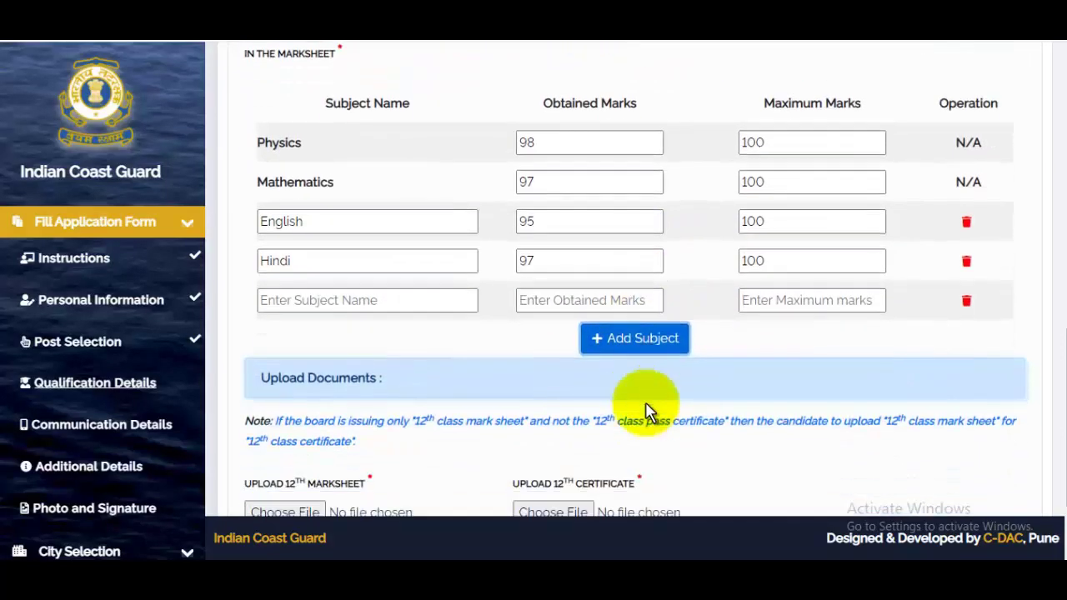
pyautogui.click(345, 308)
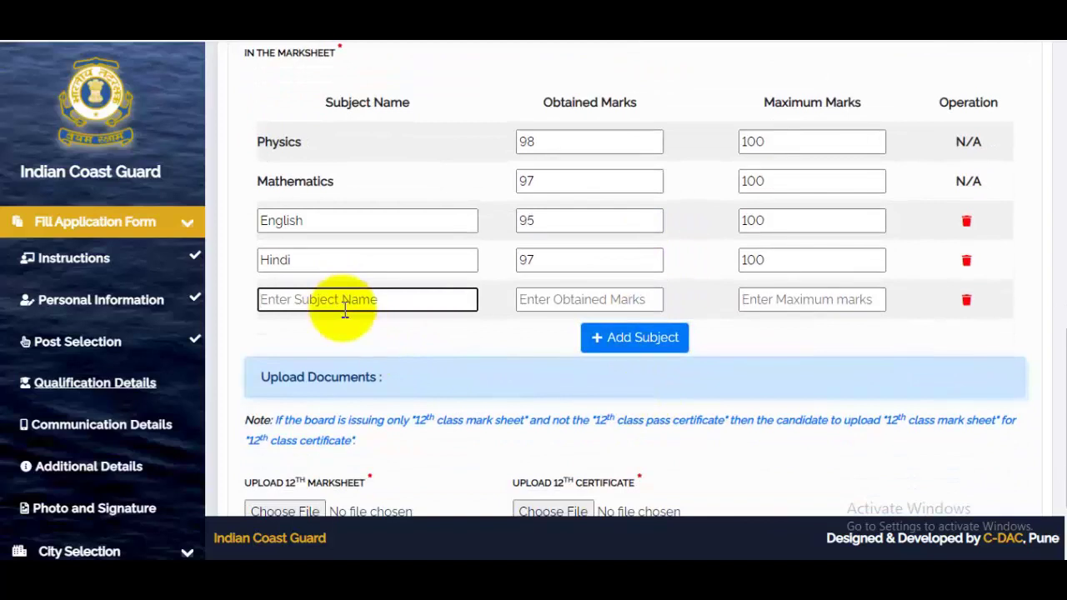
pyautogui.write('bi')
pyautogui.click(305, 334)
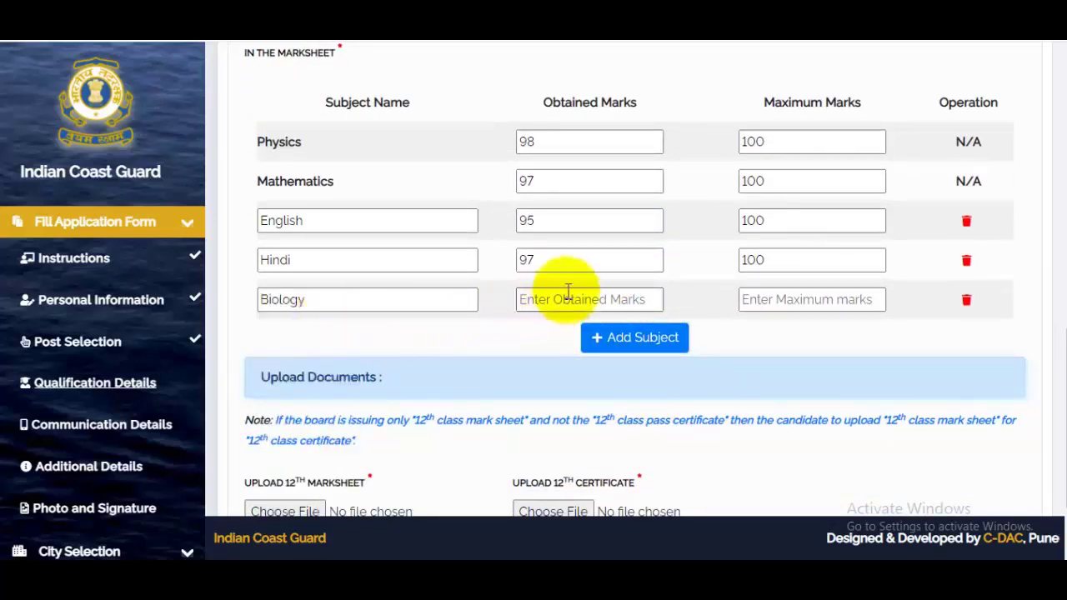
pyautogui.write('95')
pyautogui.click(772, 307)
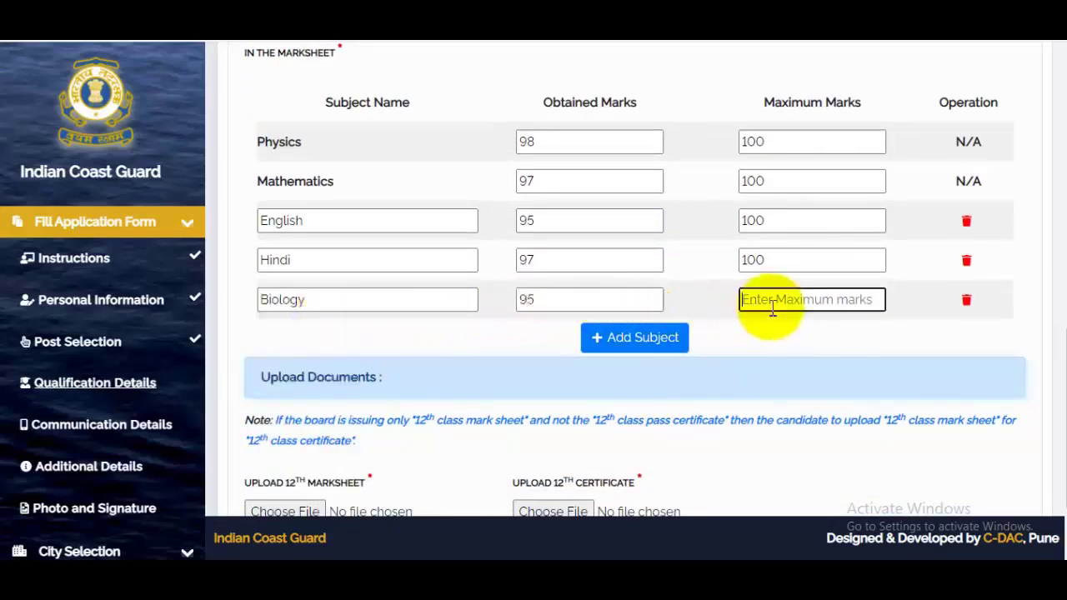
pyautogui.write('100')
pyautogui.scroll(3, 674, 357)
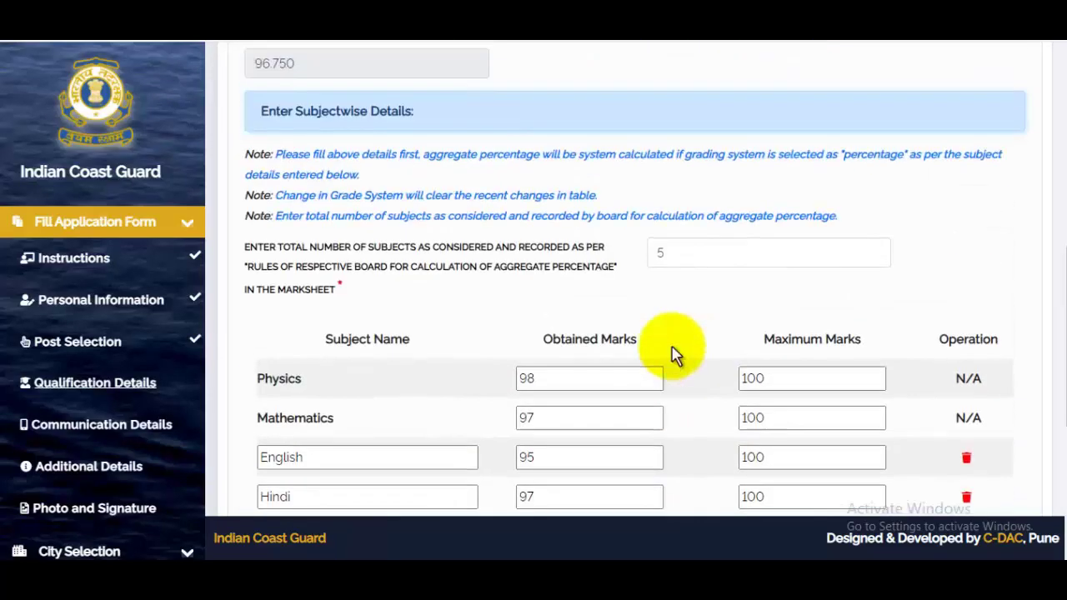
pyautogui.scroll(-4, 662, 353)
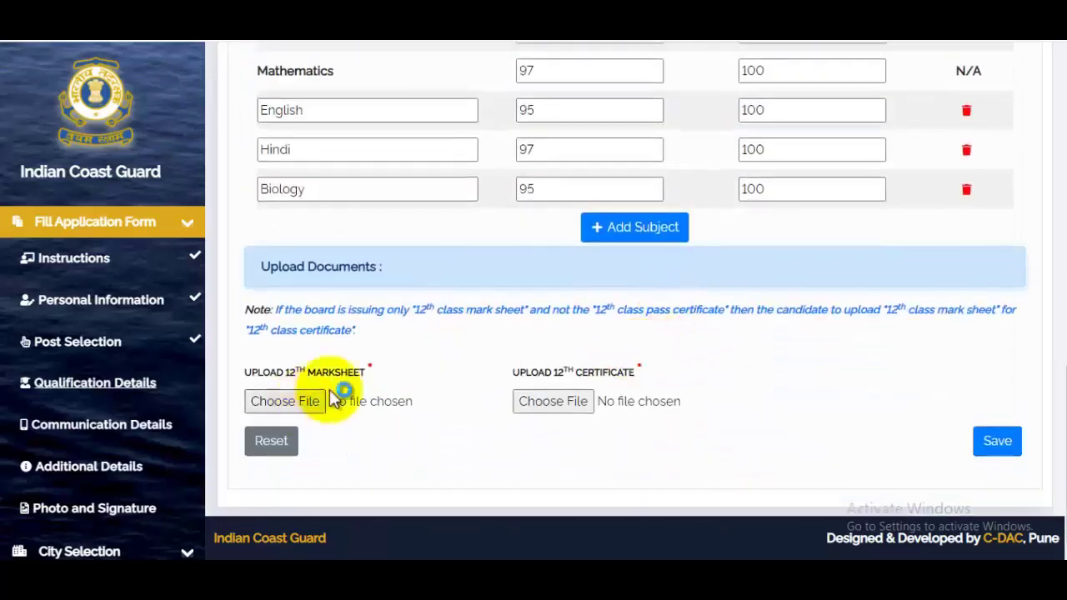
# - Attach MarkSheet.jpg as the 12th marksheet
pyautogui.click(553, 401)
pyautogui.scroll(-5, 1050, 221)
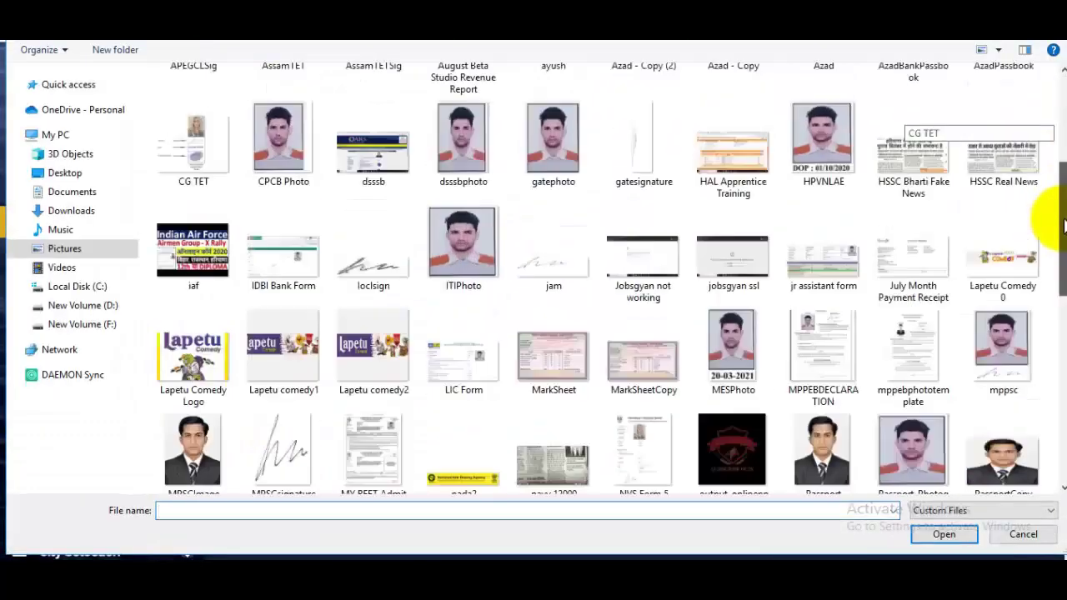
pyautogui.click(554, 238)
pyautogui.click(944, 534)
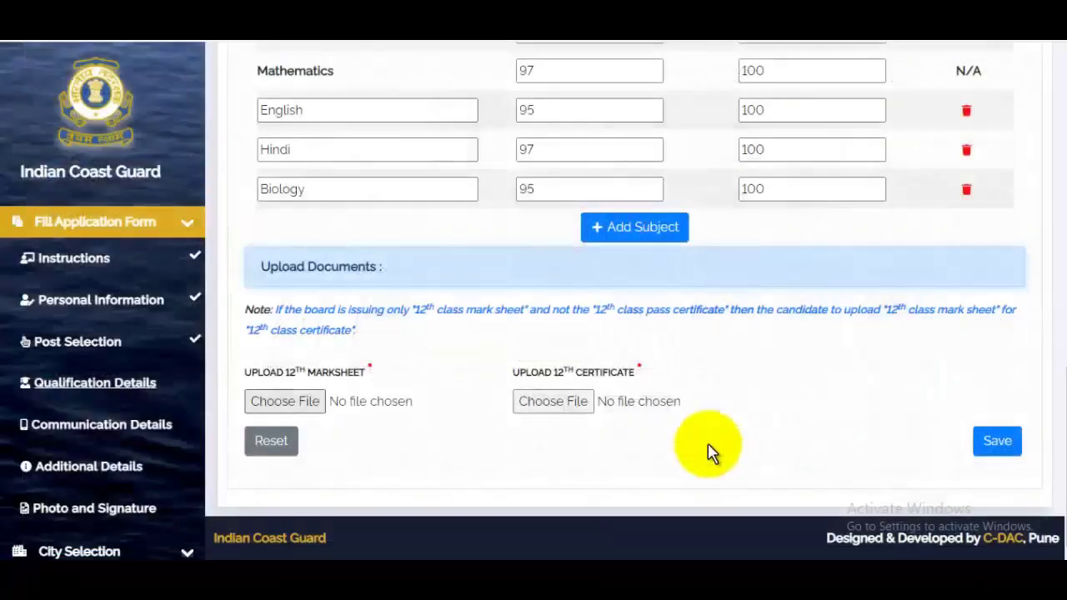
pyautogui.click(708, 178)
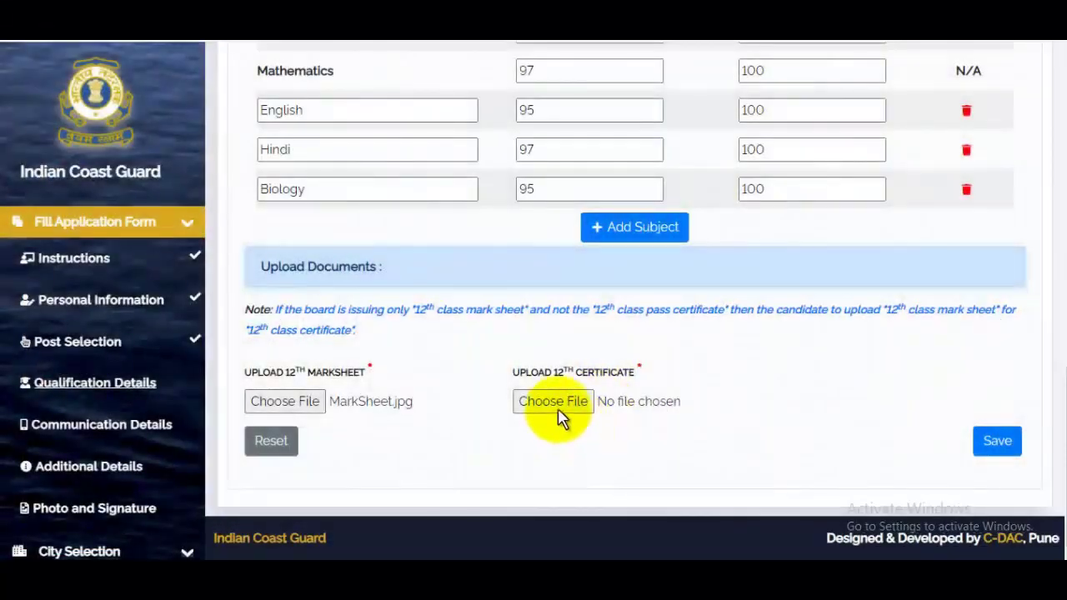
# - Attach MarkSheet.jpg as the 12th certificate and save the 12th qualification details
pyautogui.click(586, 399)
pyautogui.scroll(-5, 590, 367)
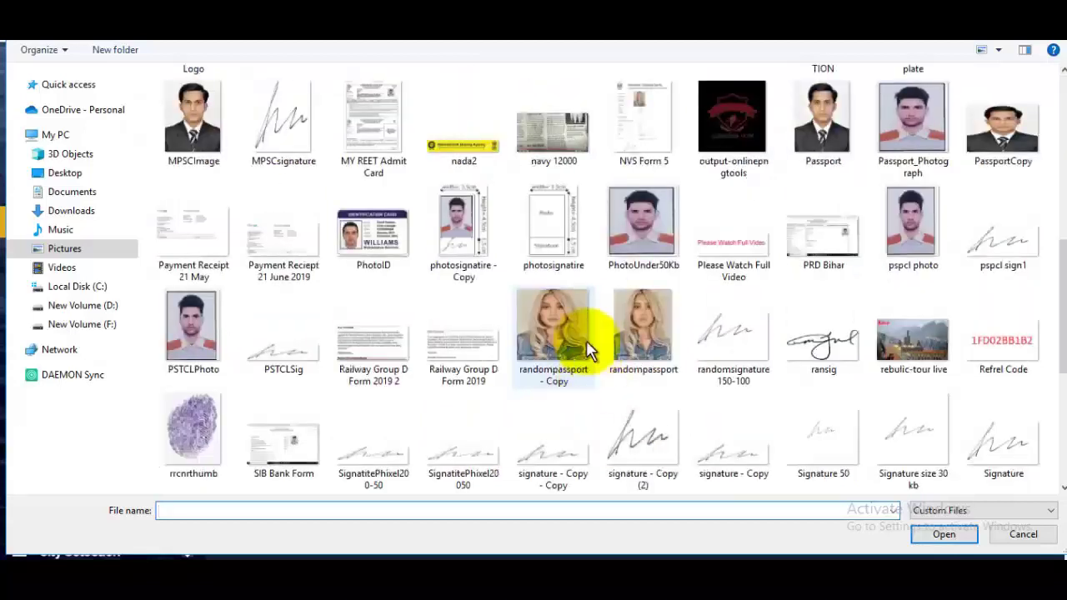
pyautogui.scroll(3, 584, 300)
pyautogui.click(563, 320)
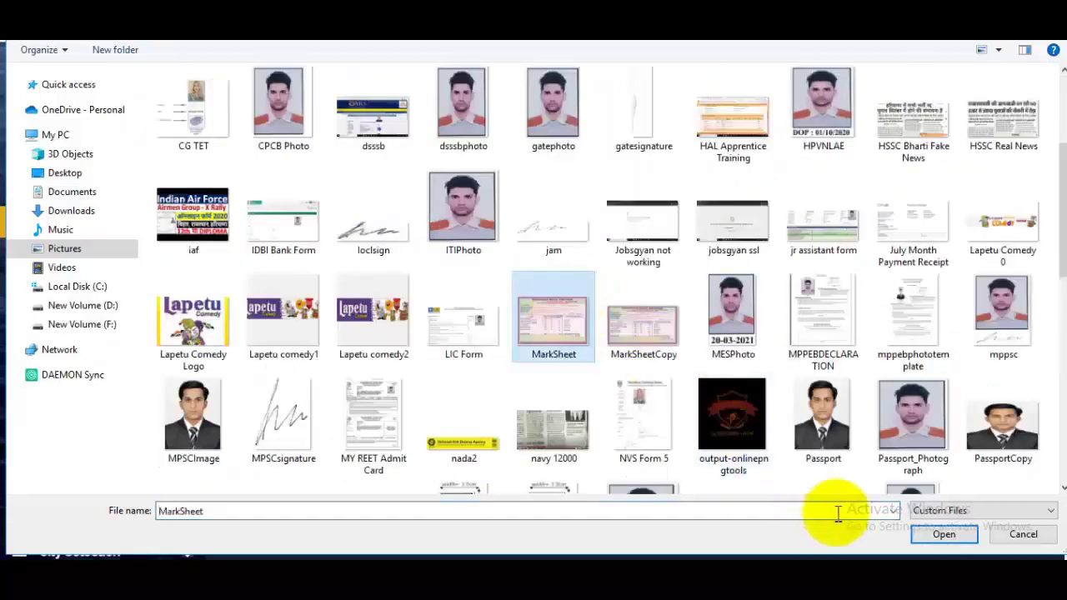
pyautogui.click(942, 538)
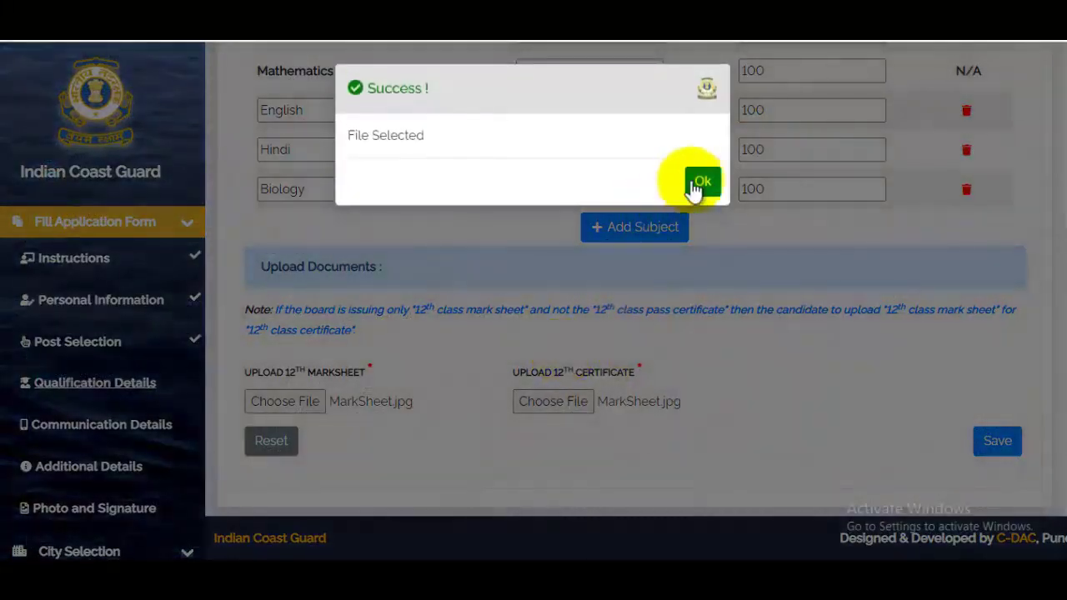
pyautogui.click(698, 180)
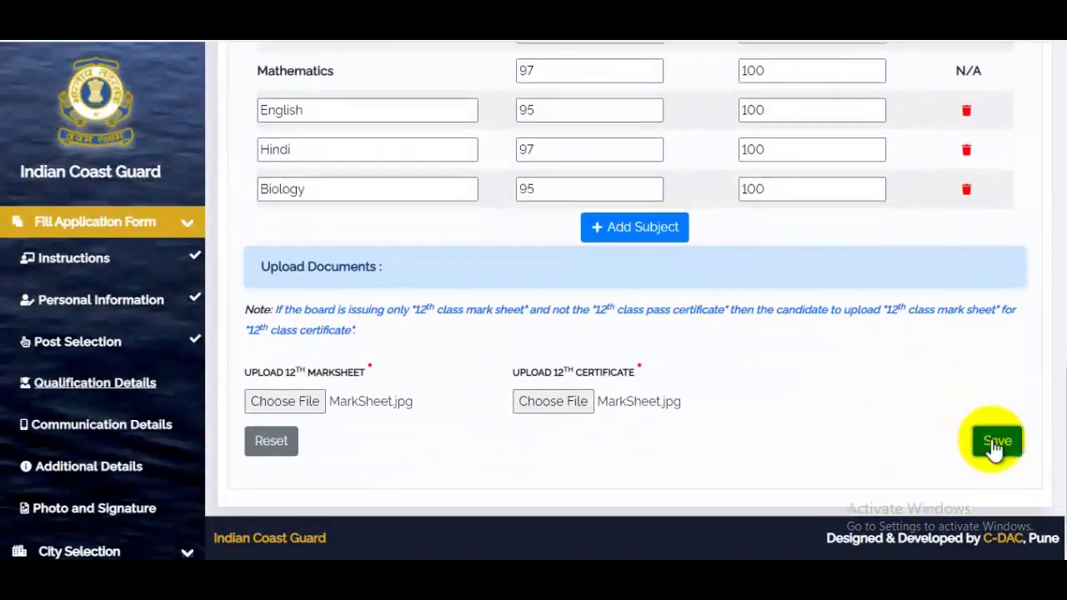
pyautogui.click(997, 443)
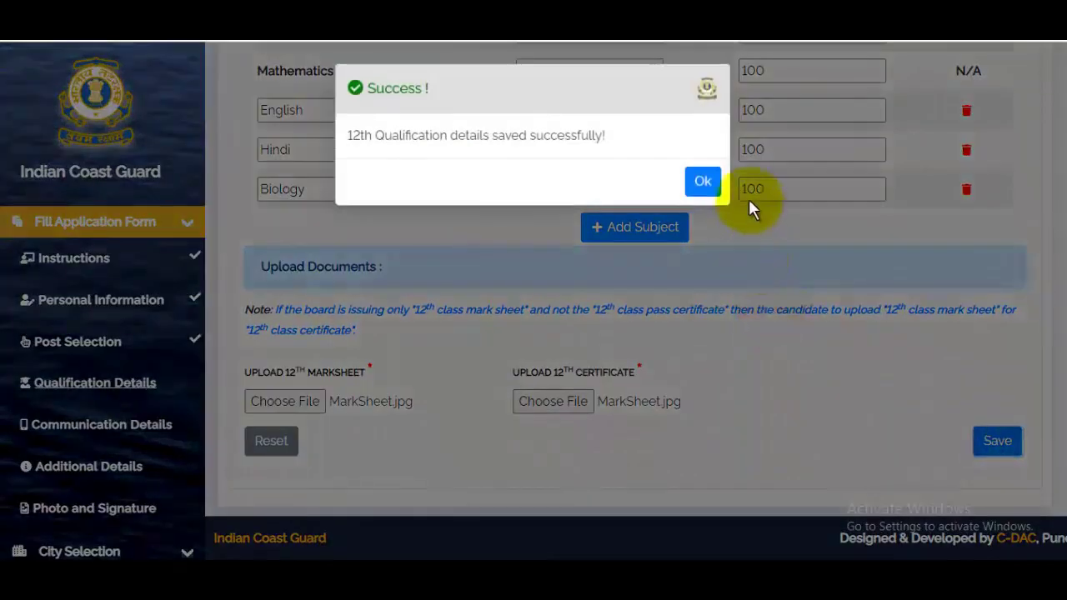
# - Acknowledge the 12th details saved message and continue to Communication Details
pyautogui.click(703, 181)
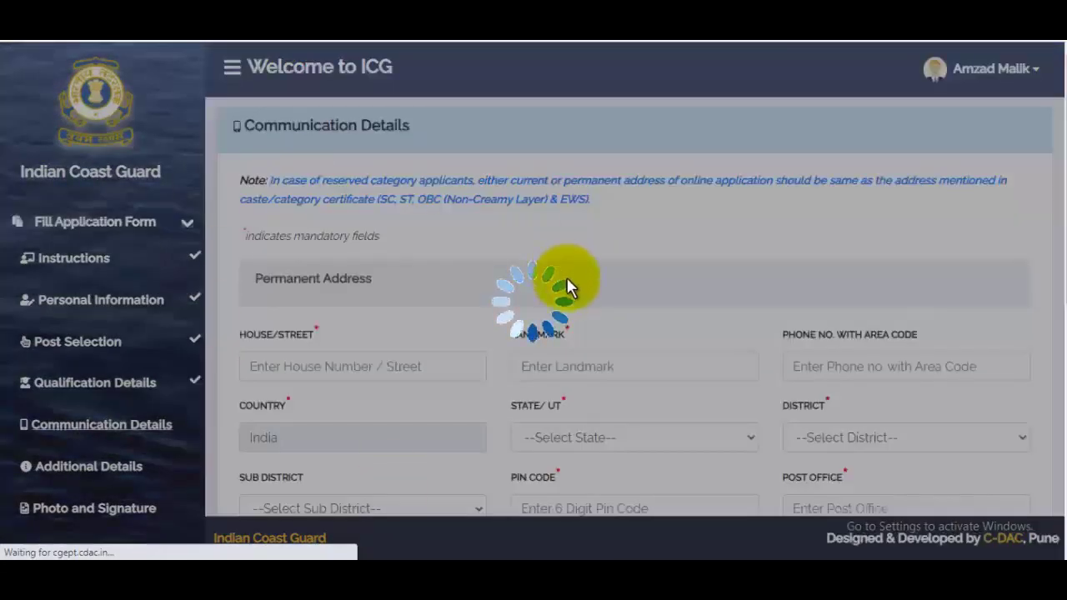
pyautogui.scroll(-2, 705, 310)
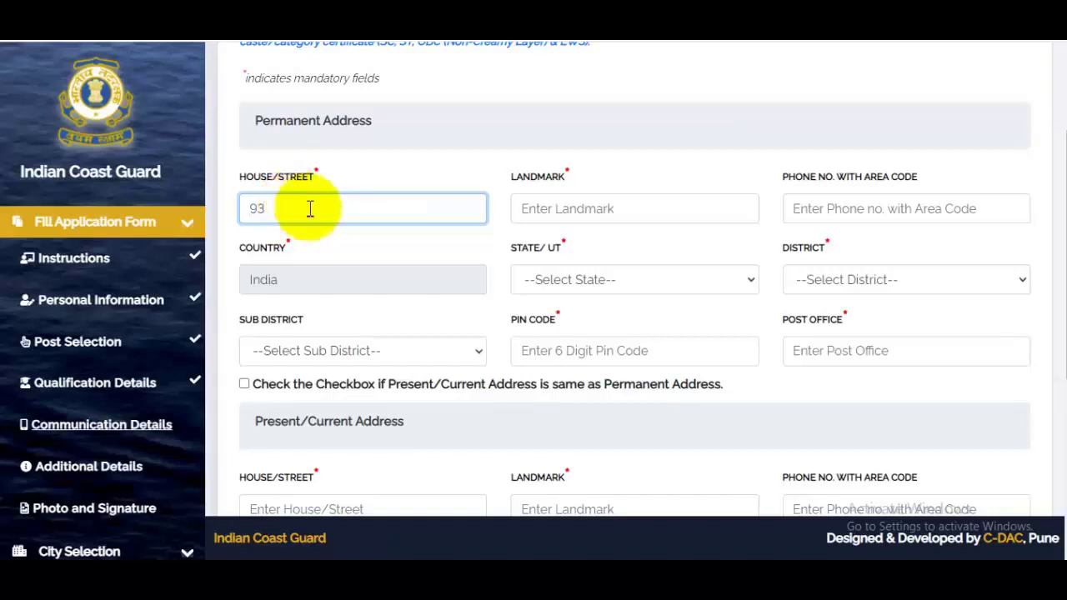
# - Fill in the permanent address landmark and phone number
pyautogui.click(586, 208)
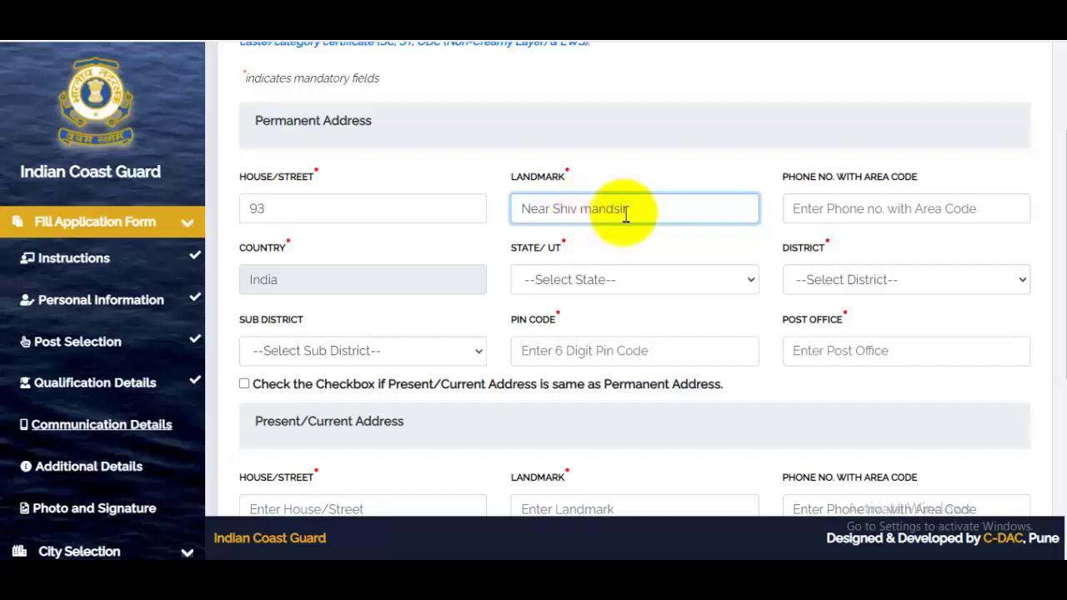
pyautogui.write('ir')
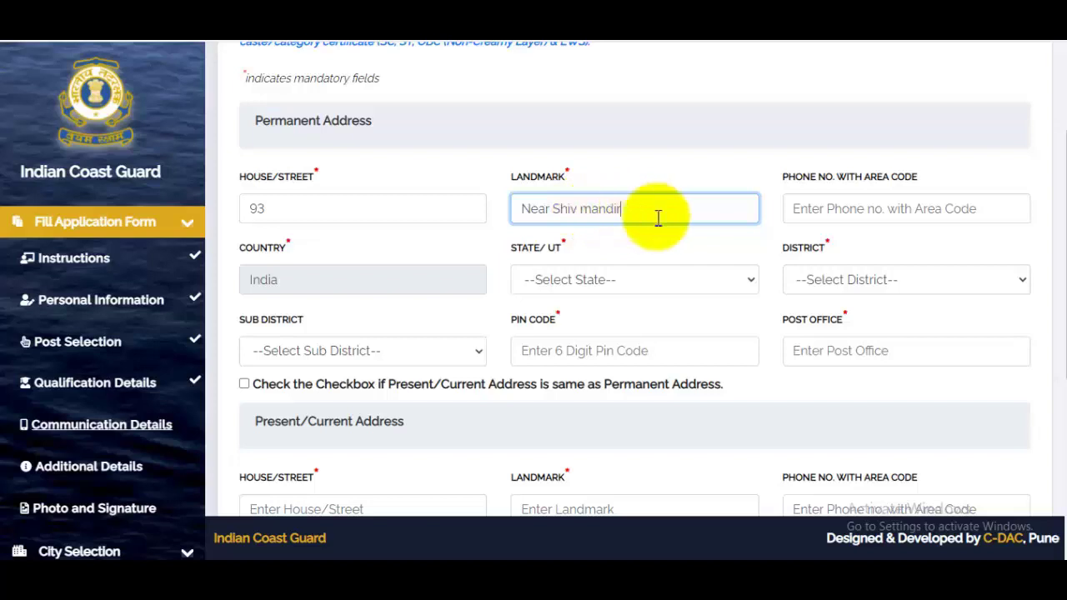
pyautogui.click(869, 213)
pyautogui.moveTo(825, 176); pyautogui.dragTo(871, 184)
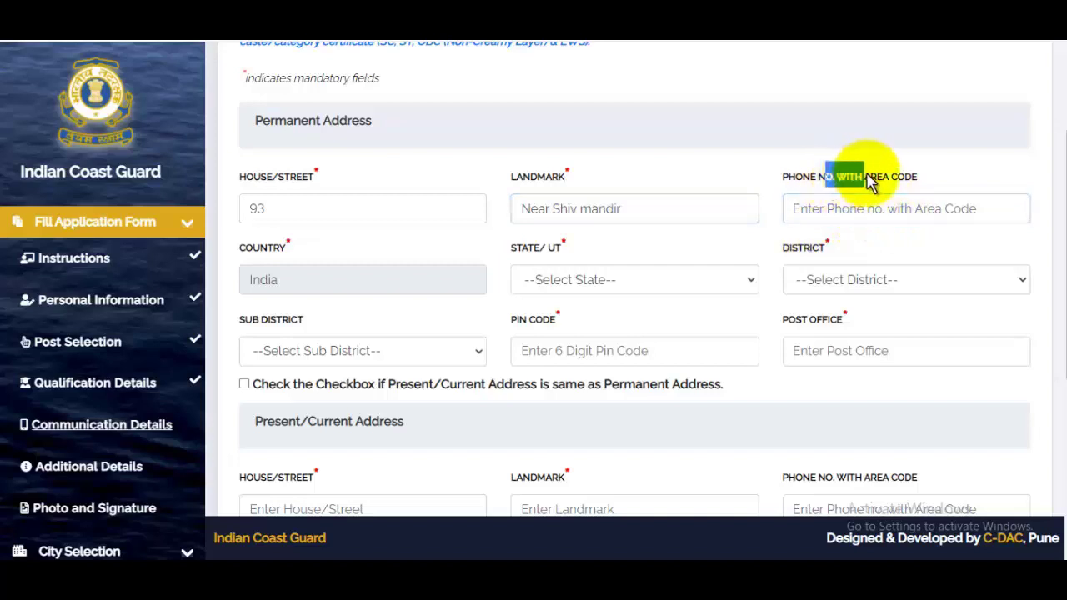
# - Set state Uttar Pradesh, district and sub-district Saharanpur, then enter PIN code and post office
pyautogui.click(612, 286)
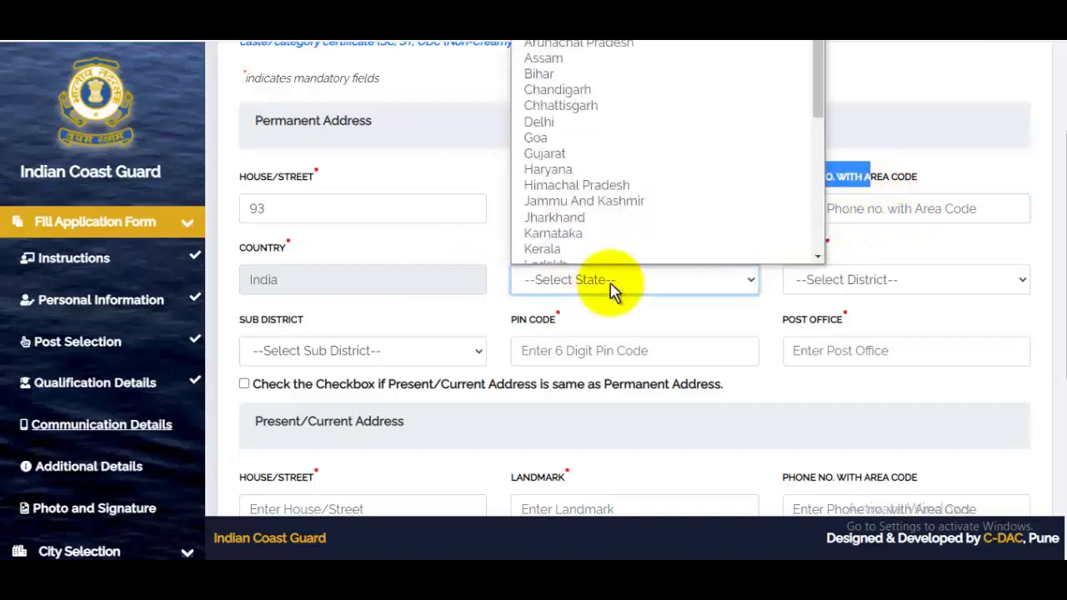
pyautogui.press('u')
pyautogui.scroll(-1, 572, 269)
pyautogui.click(574, 225)
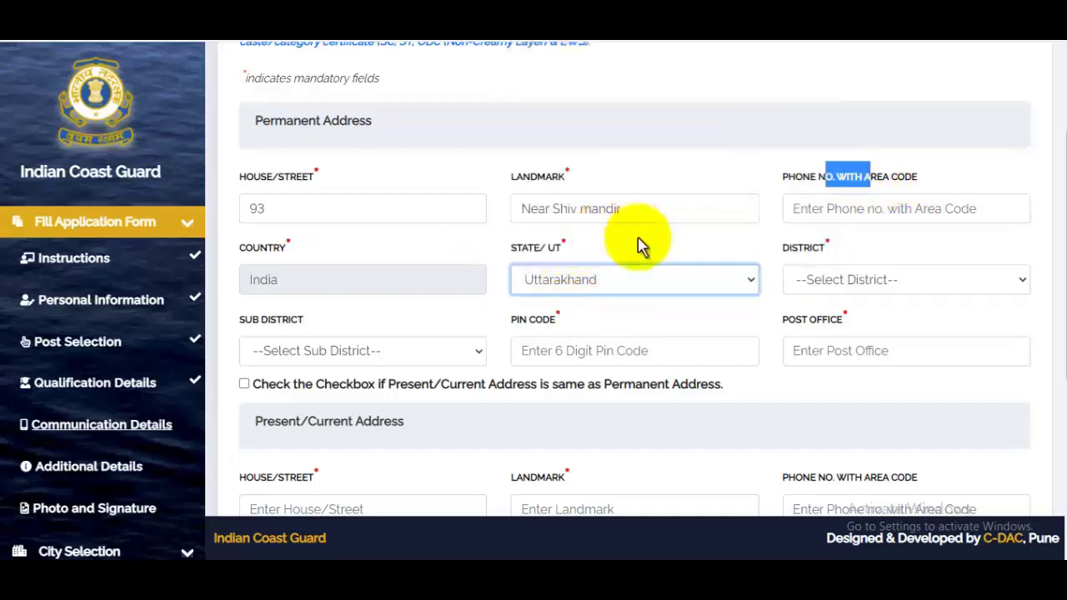
pyautogui.press('Up')
pyautogui.click(864, 281)
pyautogui.press('s')
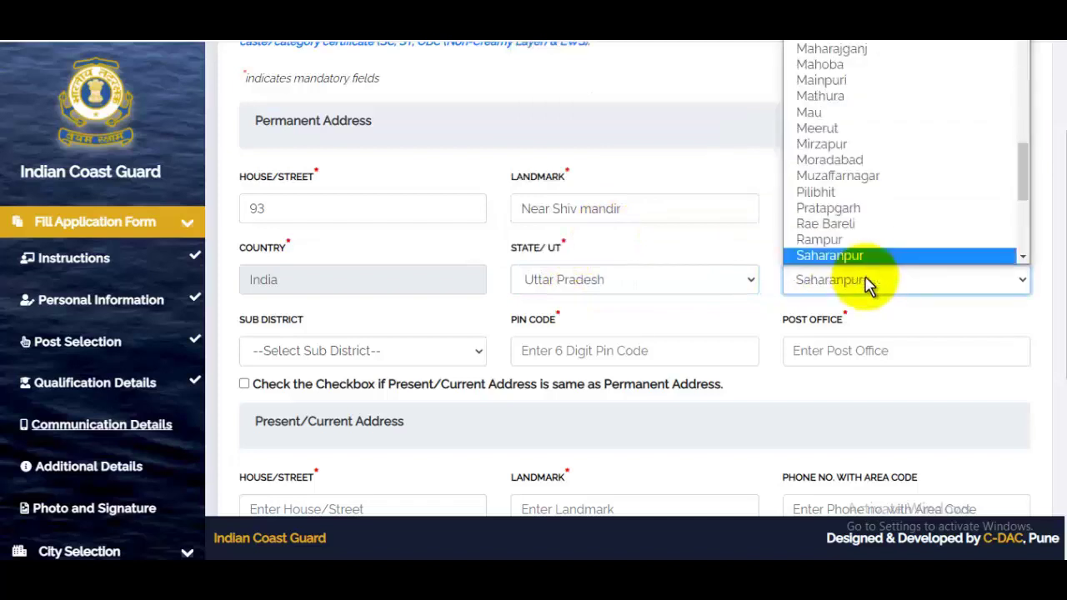
pyautogui.click(836, 258)
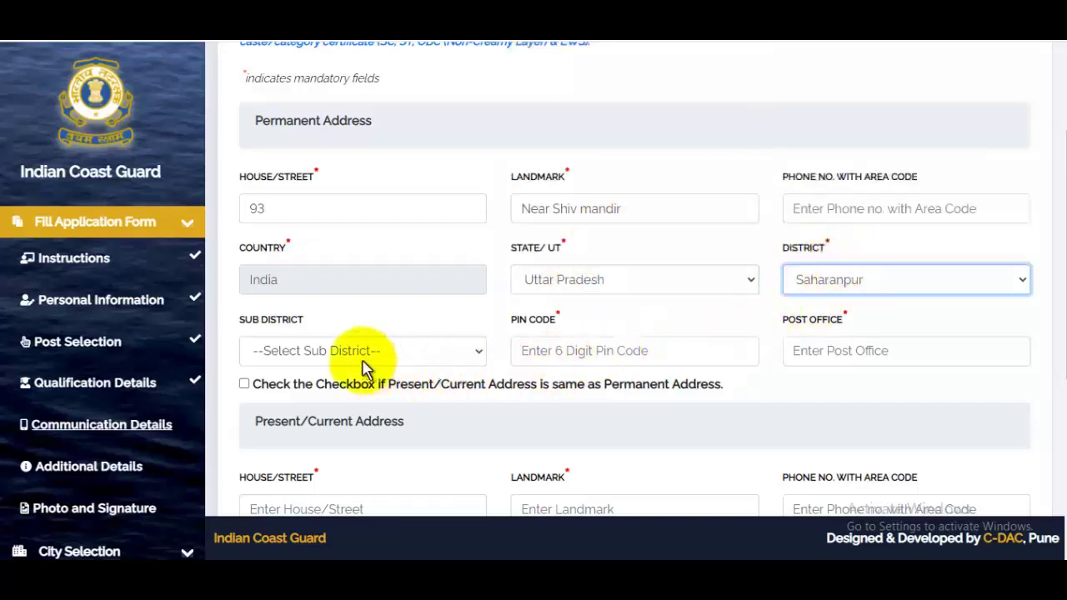
pyautogui.click(332, 353)
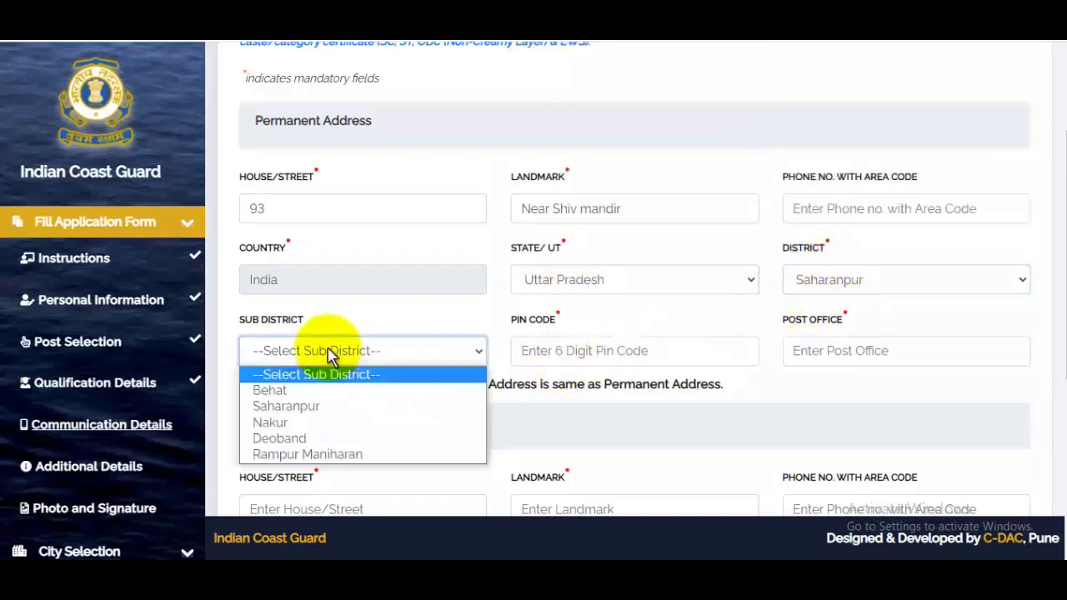
pyautogui.click(311, 411)
pyautogui.click(606, 350)
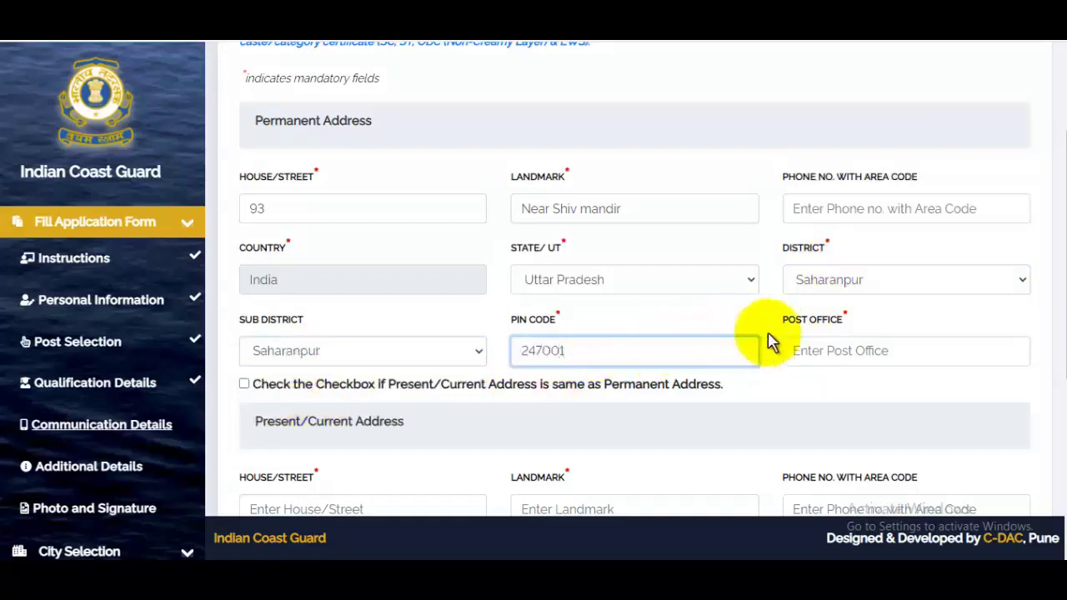
pyautogui.click(838, 351)
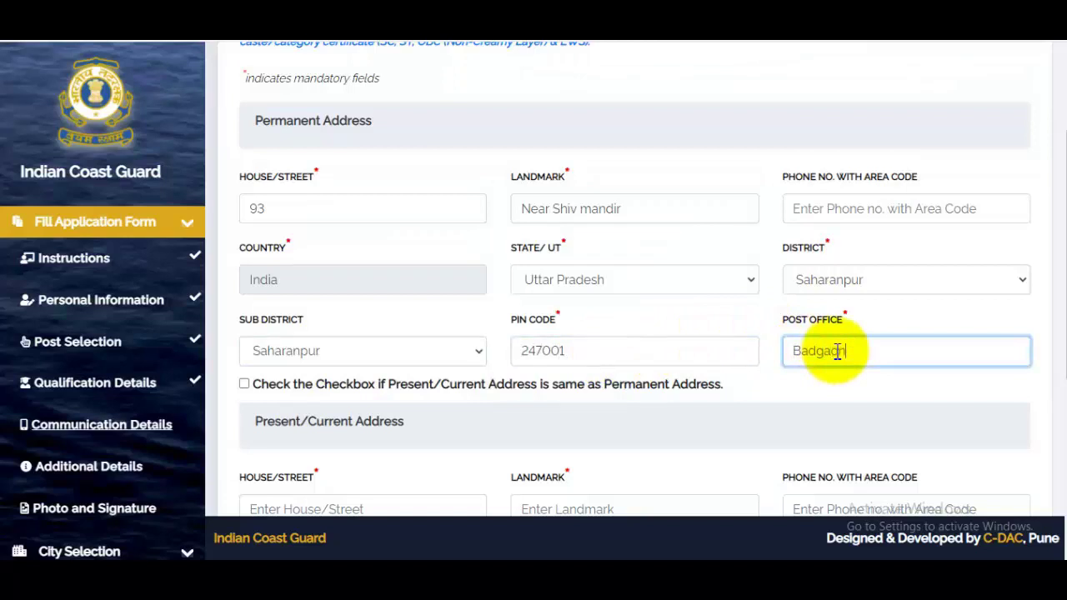
pyautogui.scroll(-1, 739, 370)
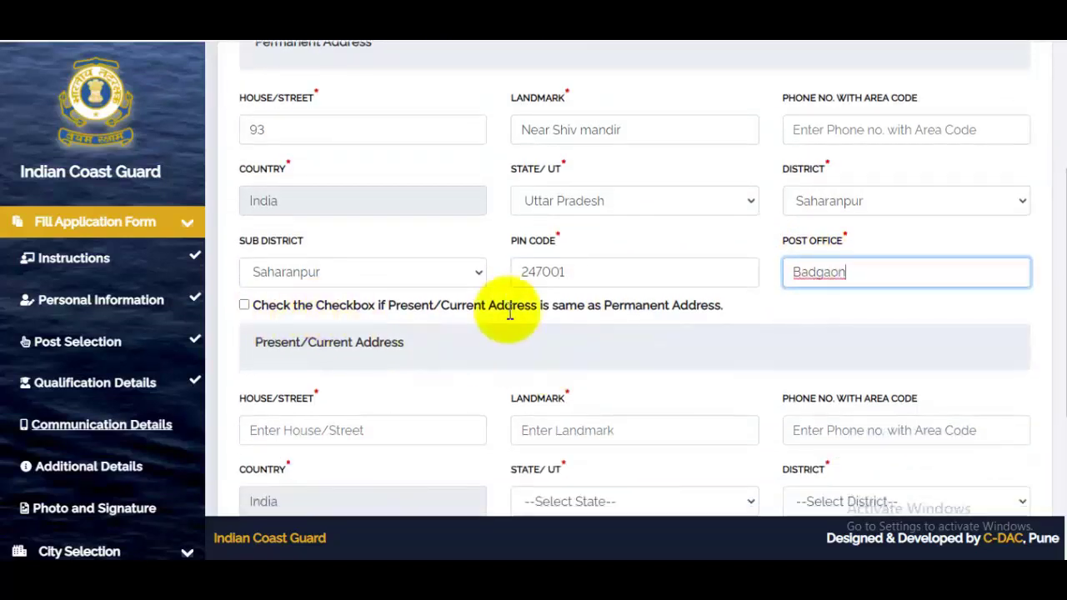
# - Make the present address match the permanent address and set the domicile state to Uttar Pradesh
pyautogui.click(244, 305)
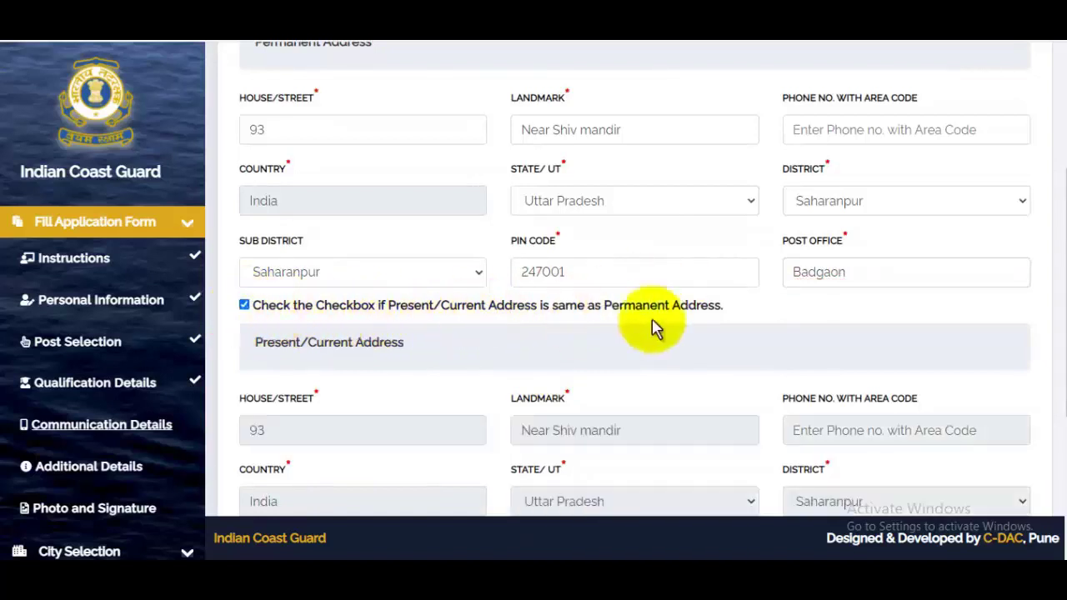
pyautogui.scroll(-3, 676, 325)
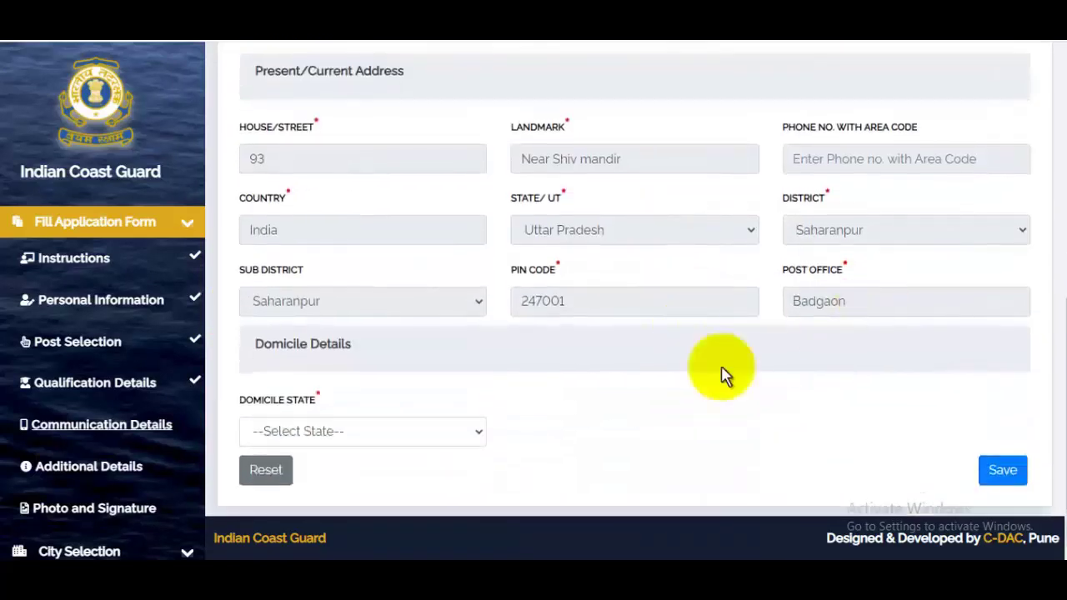
pyautogui.click(350, 437)
pyautogui.press('u')
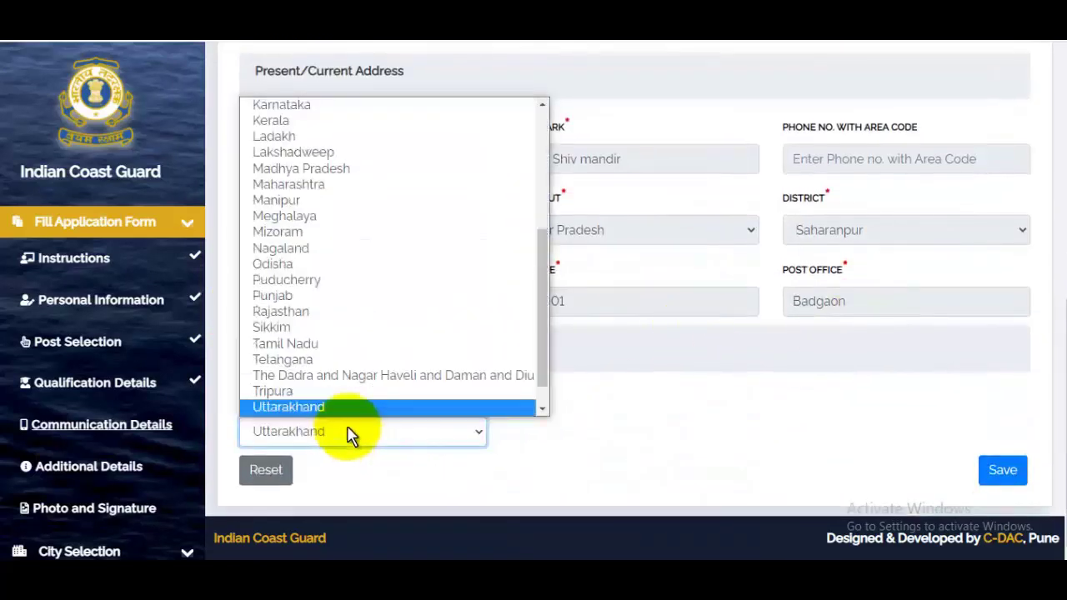
pyautogui.scroll(-1, 353, 326)
pyautogui.click(331, 379)
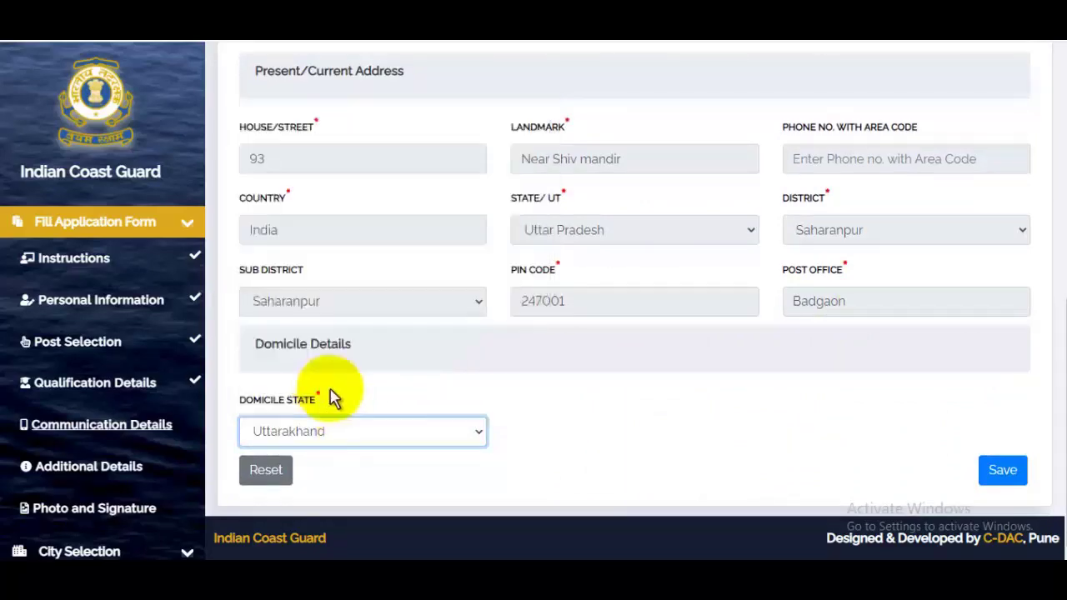
pyautogui.press('Up')
# - Save the communication details and dismiss the saved-successfully message
pyautogui.scroll(5, 614, 322)
pyautogui.scroll(-5, 588, 291)
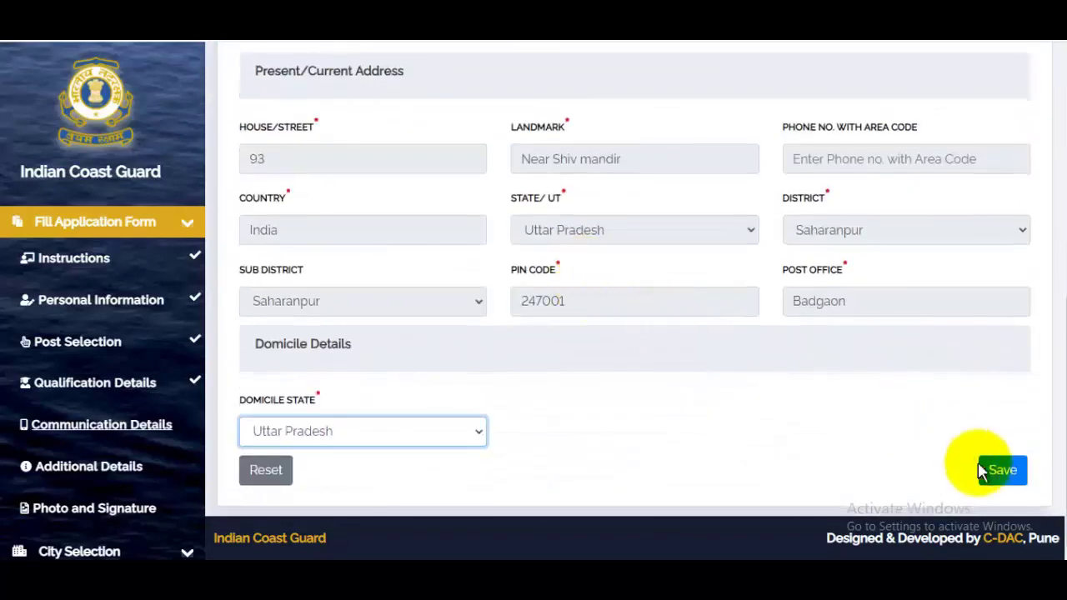
pyautogui.click(1017, 475)
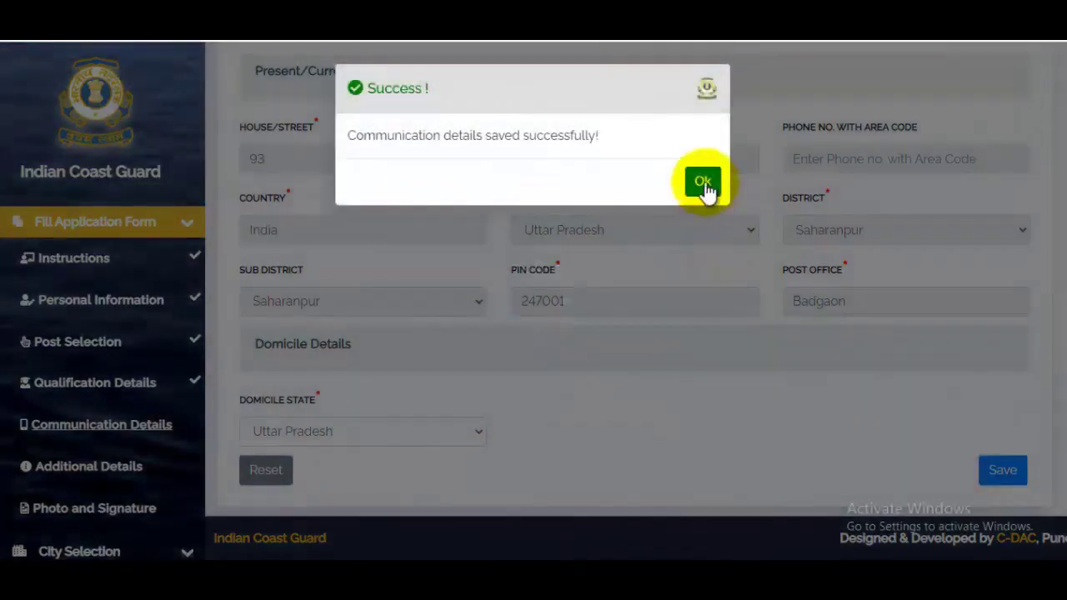
pyautogui.click(703, 184)
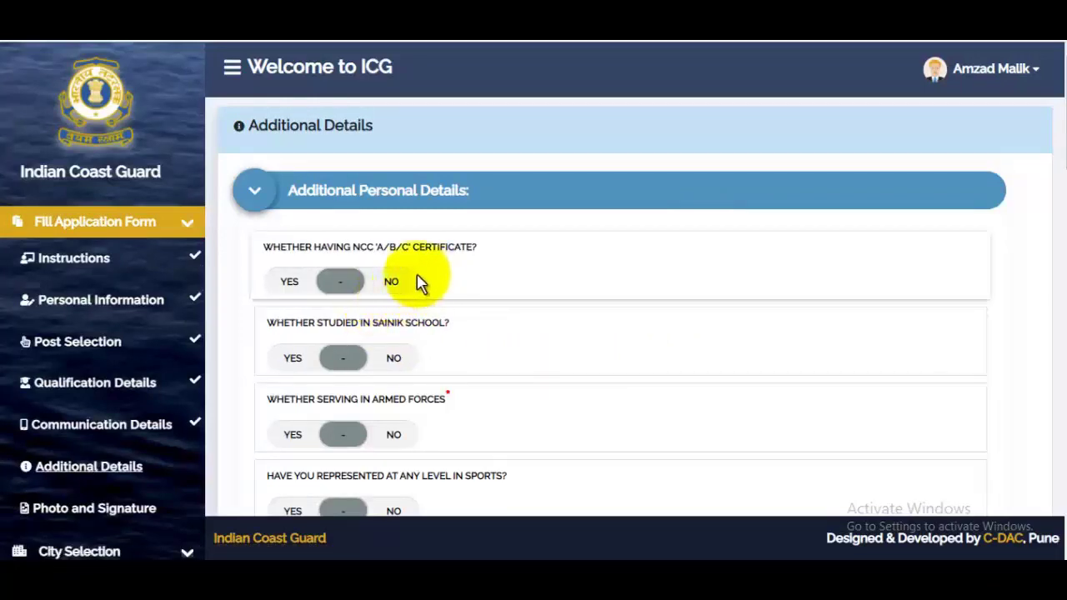
# - Answer No to the NCC certificate, Sainik School, armed forces and sports questions
pyautogui.moveTo(377, 254); pyautogui.dragTo(446, 245)
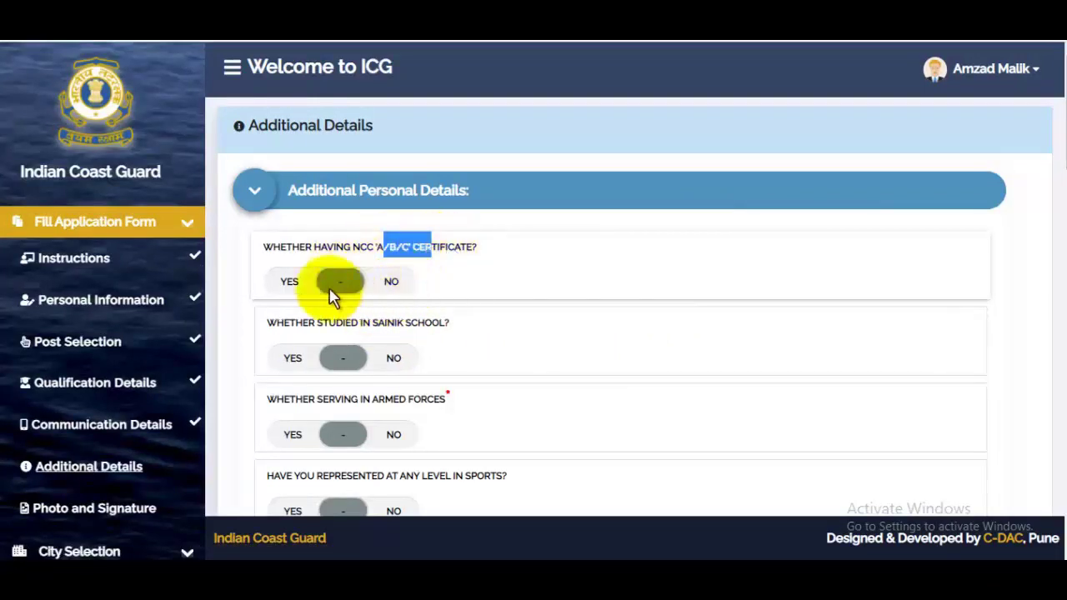
pyautogui.click(387, 284)
pyautogui.click(388, 283)
pyautogui.scroll(-2, 441, 286)
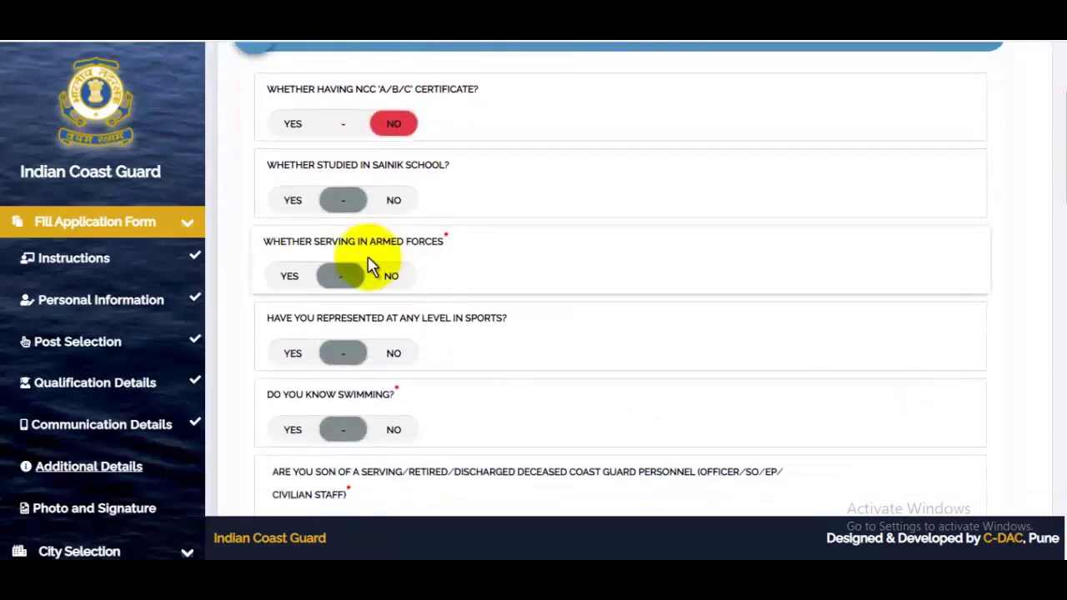
pyautogui.click(394, 206)
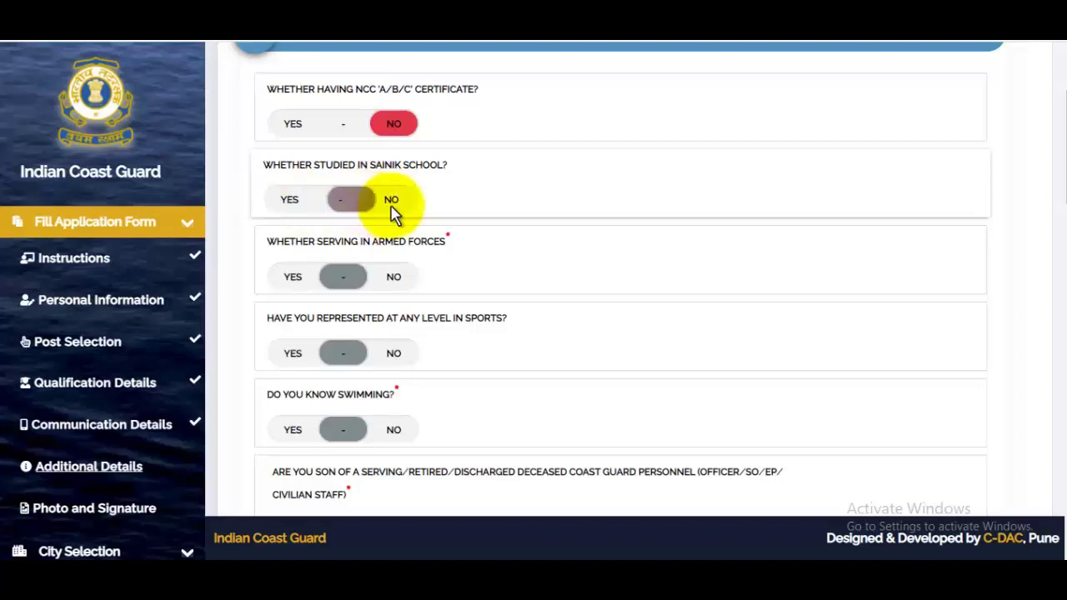
pyautogui.click(399, 281)
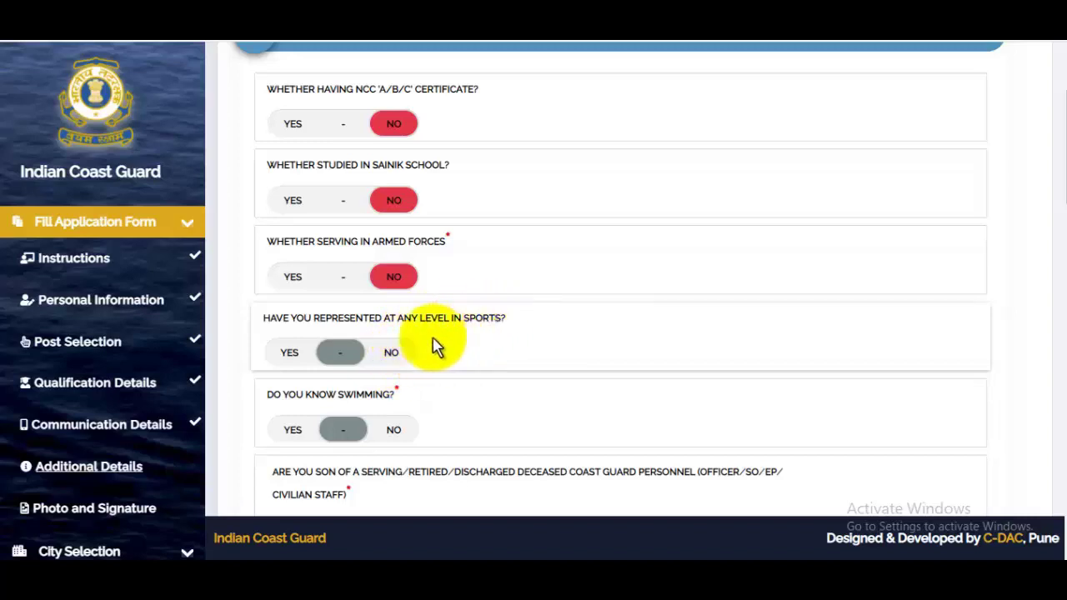
pyautogui.click(399, 355)
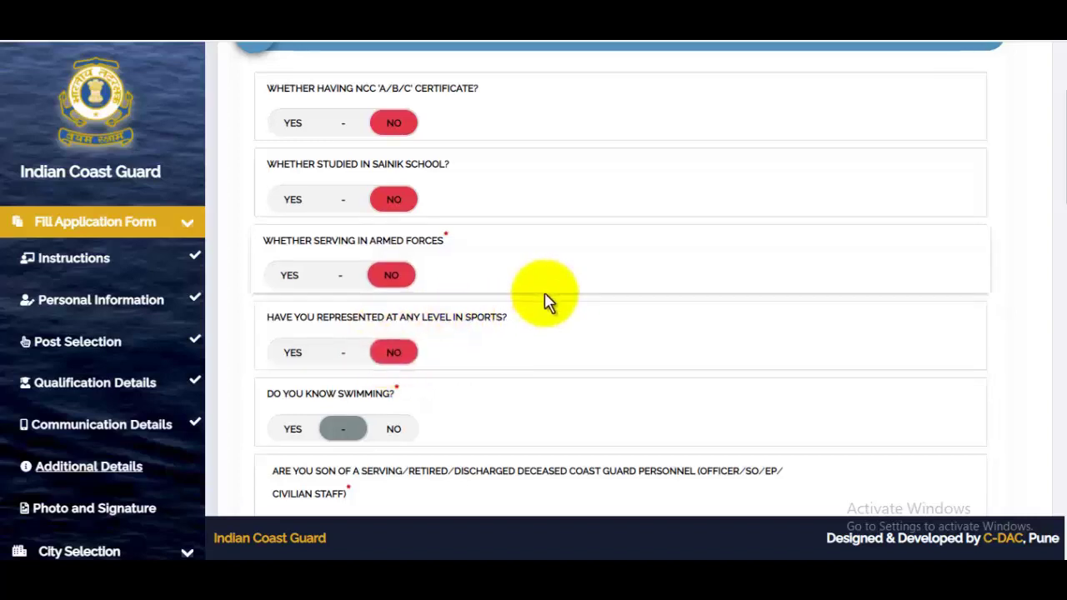
# - Answer Yes to knowing swimming and No to being son of Coast Guard personnel
pyautogui.scroll(-1, 500, 317)
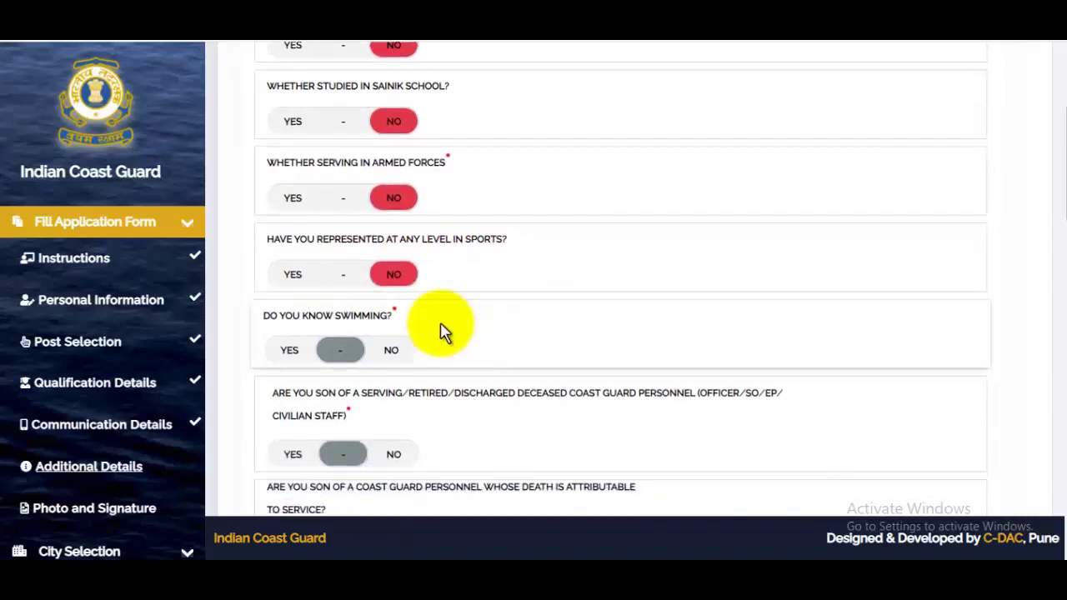
pyautogui.click(284, 351)
pyautogui.scroll(-2, 529, 319)
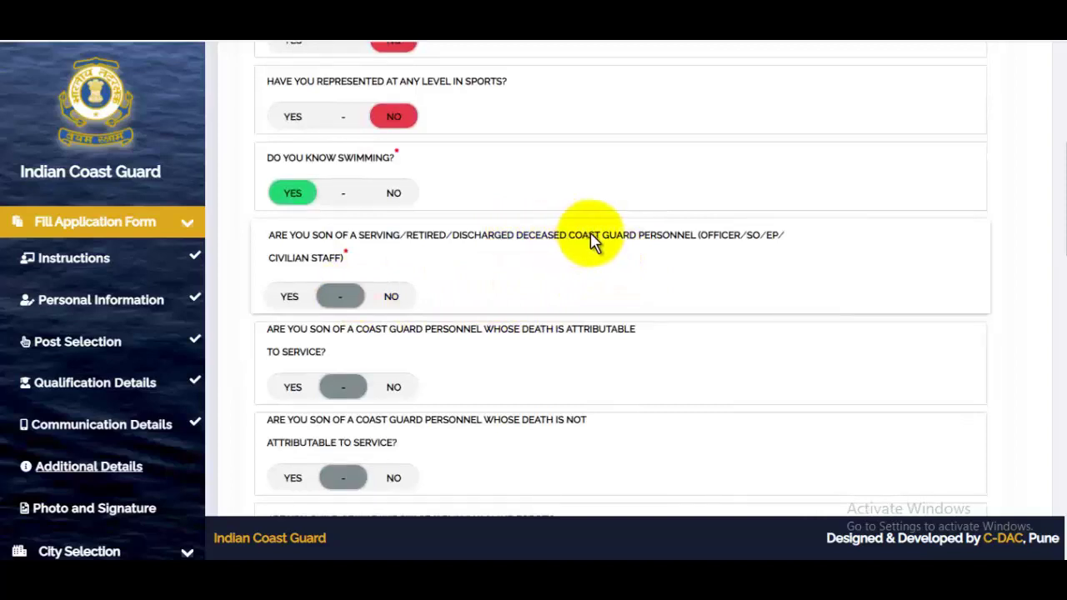
pyautogui.click(399, 297)
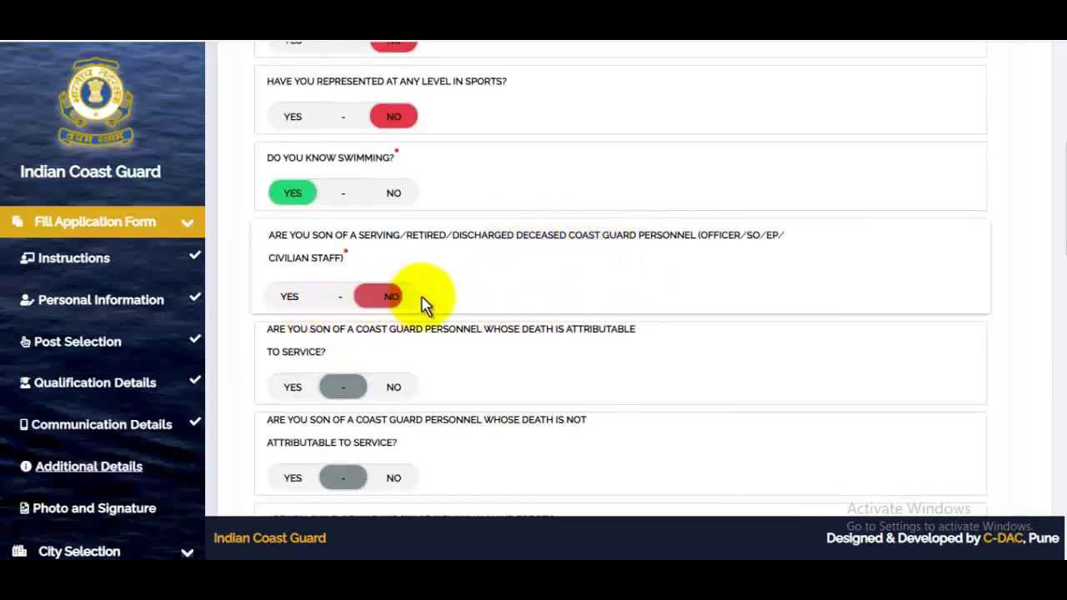
pyautogui.scroll(-2, 423, 302)
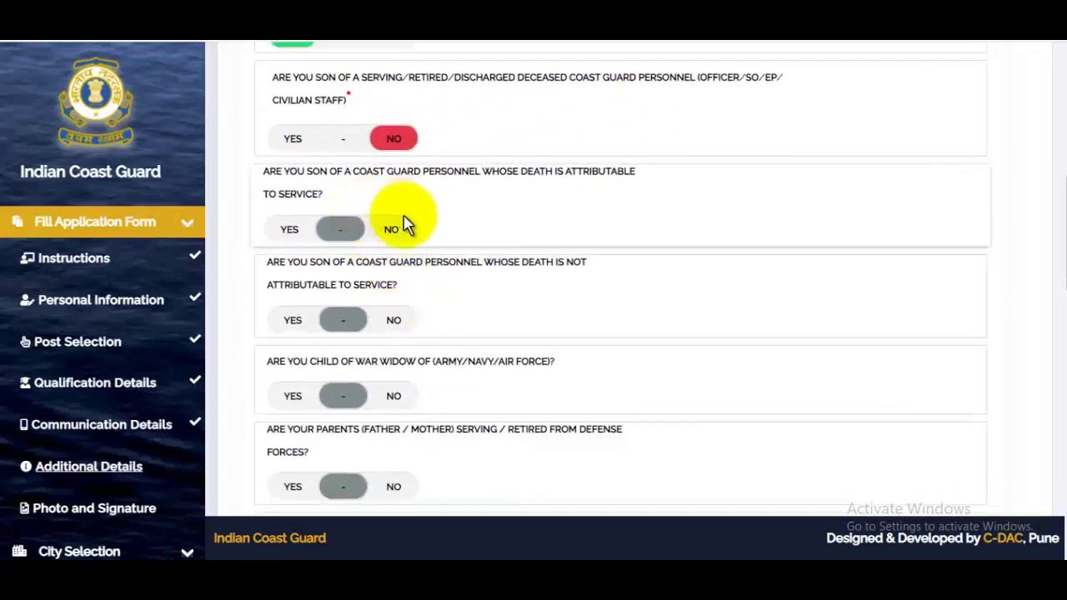
# - Answer No to the attributable-death, not-attributable-death and war-widow child questions
pyautogui.click(403, 233)
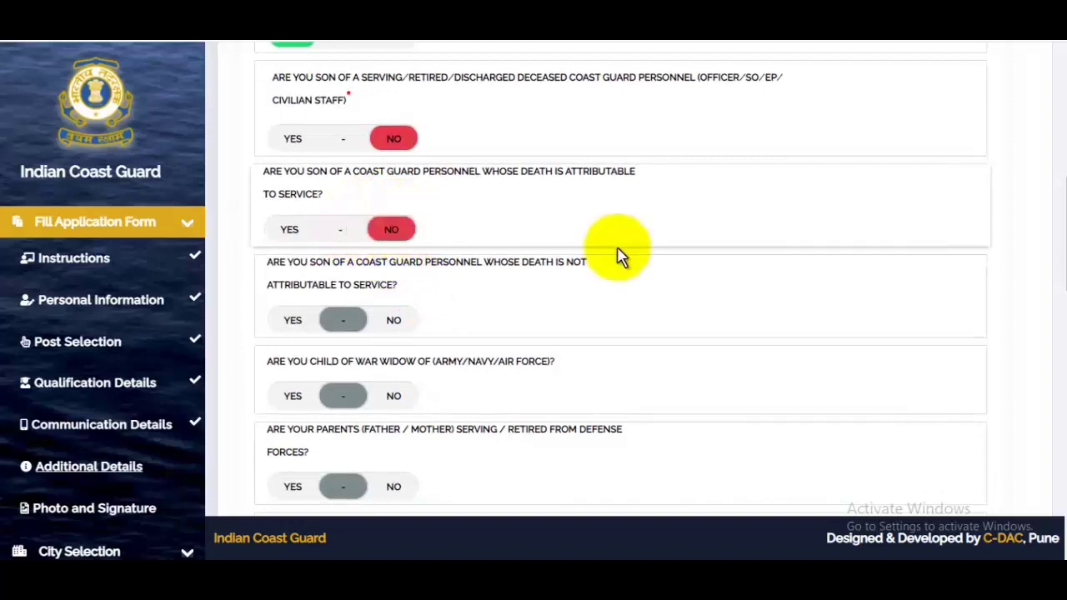
pyautogui.scroll(-1, 617, 256)
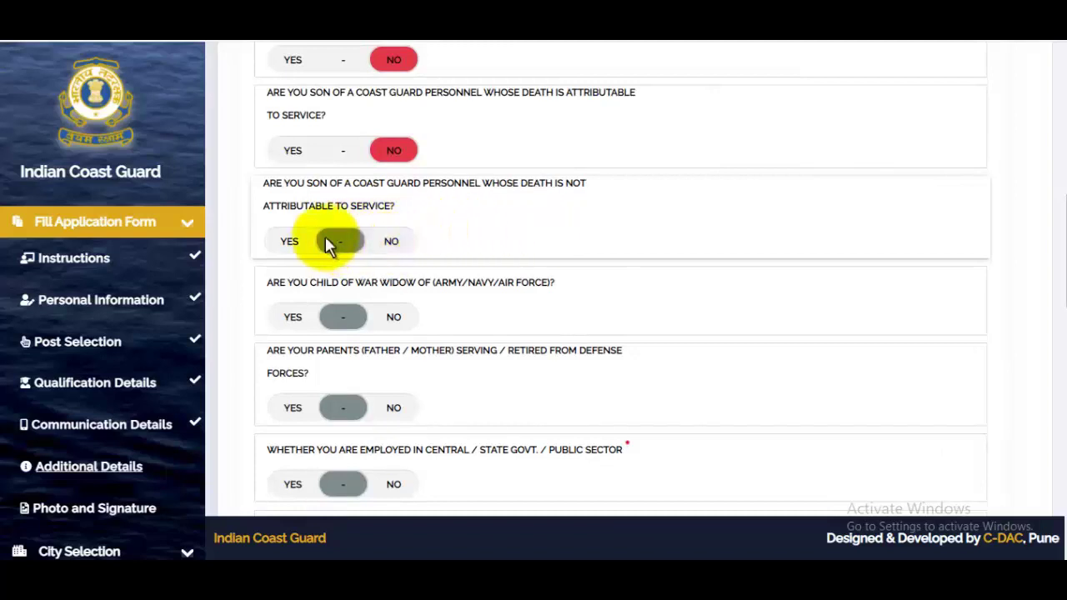
pyautogui.click(391, 241)
pyautogui.scroll(-1, 373, 255)
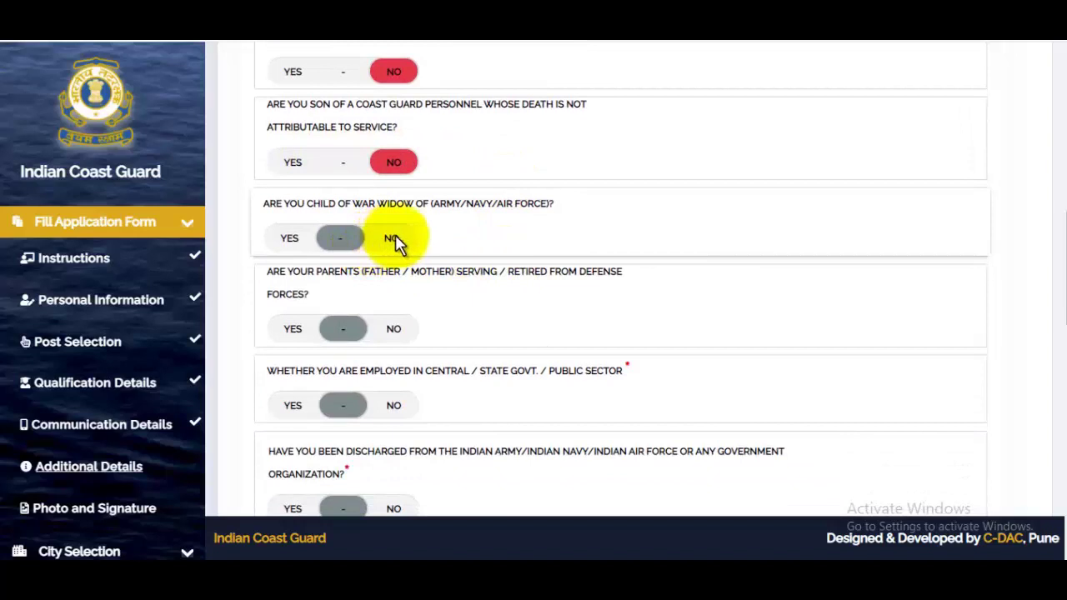
pyautogui.click(394, 242)
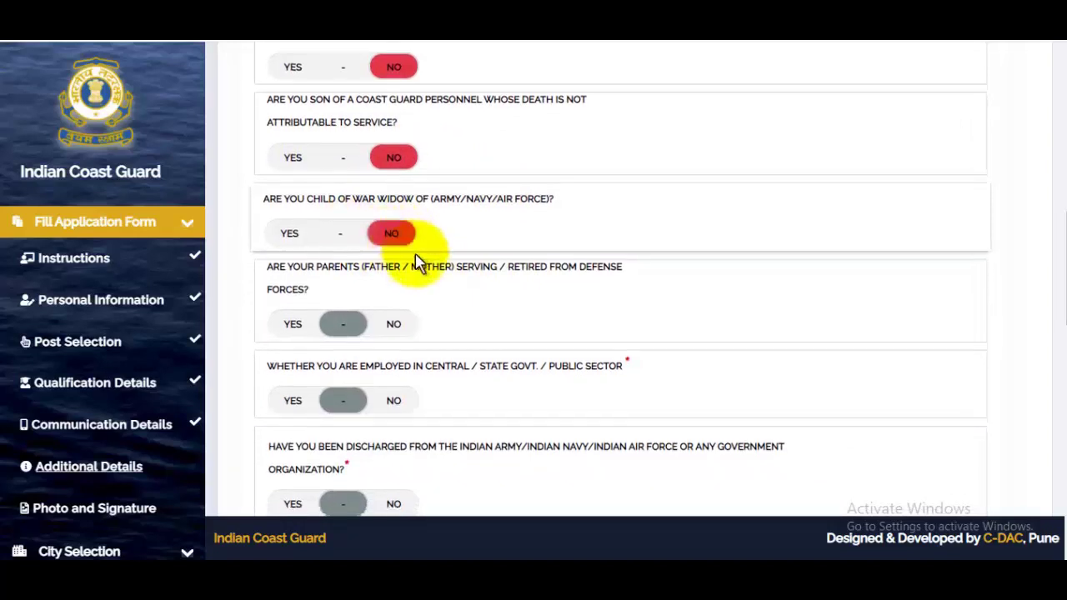
pyautogui.scroll(-1, 376, 258)
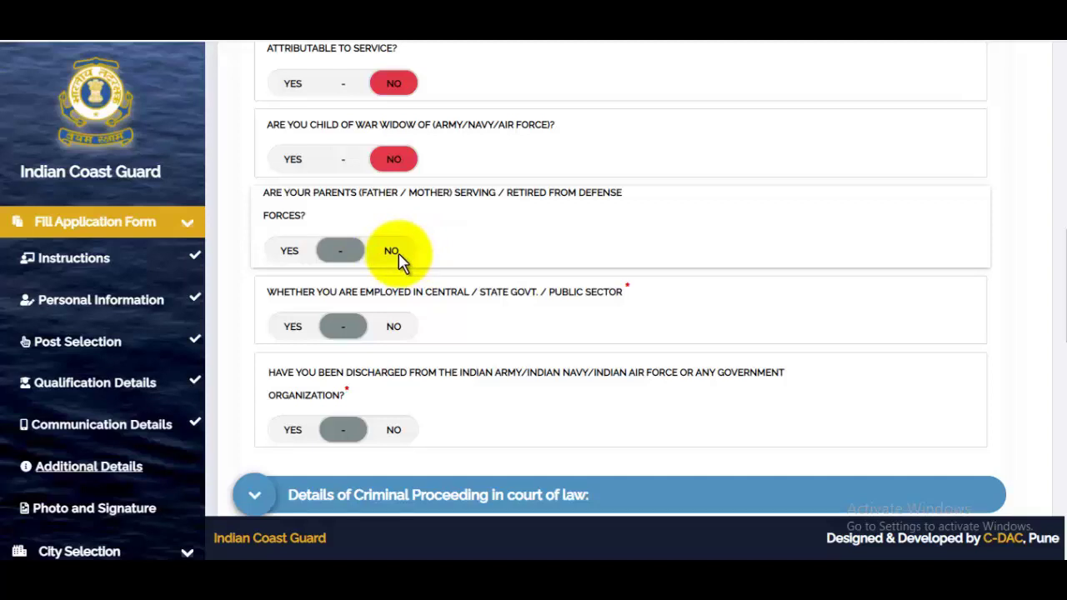
# - Answer NO to defence-serving parents, government employment and discharge from forces
pyautogui.click(391, 252)
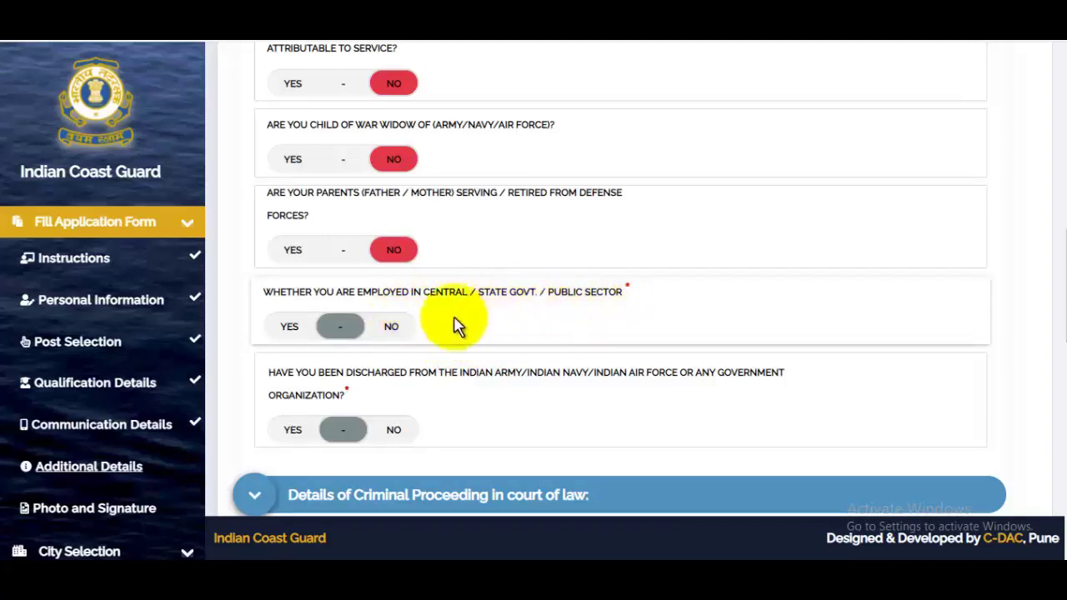
pyautogui.click(394, 327)
pyautogui.scroll(-1, 444, 323)
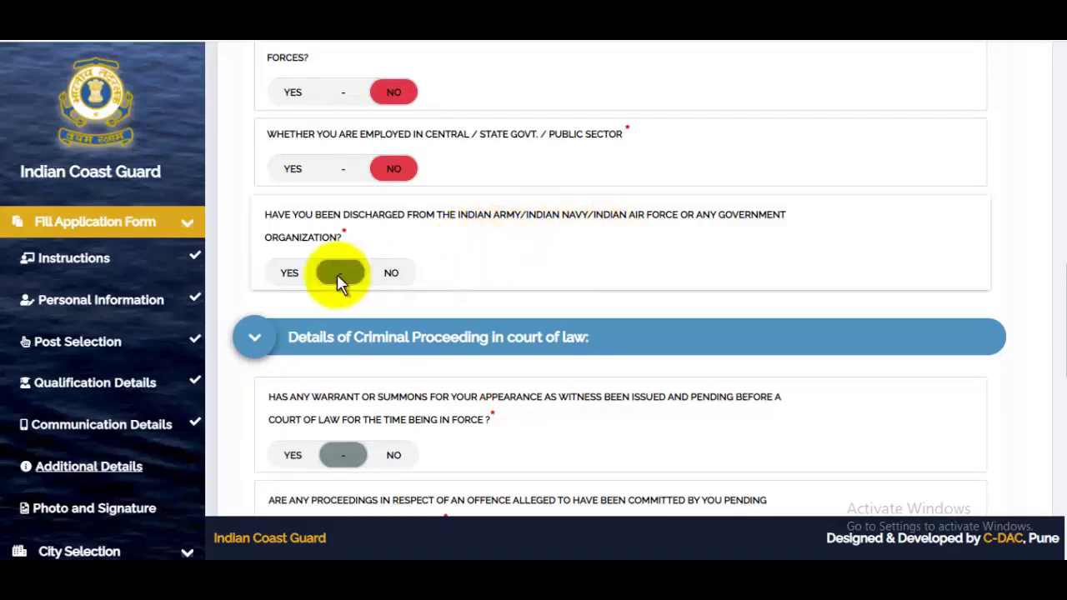
pyautogui.click(391, 275)
# - Answer NO to witness summons, pending court proceedings, pending warrant and arrest warrant questions
pyautogui.scroll(-2, 614, 279)
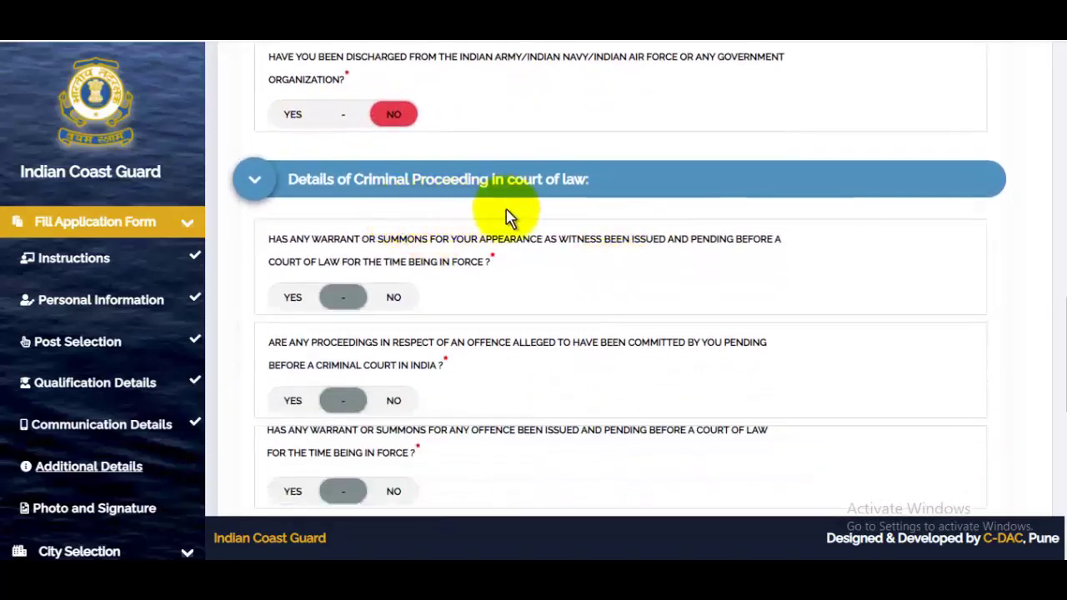
pyautogui.scroll(-2, 469, 289)
pyautogui.scroll(1, 461, 284)
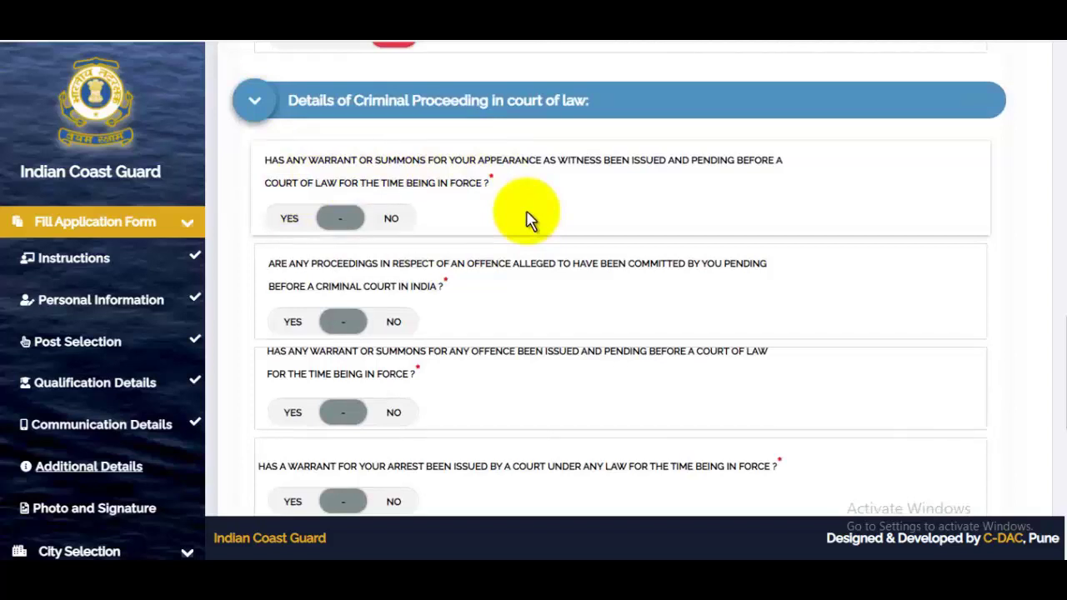
pyautogui.click(399, 219)
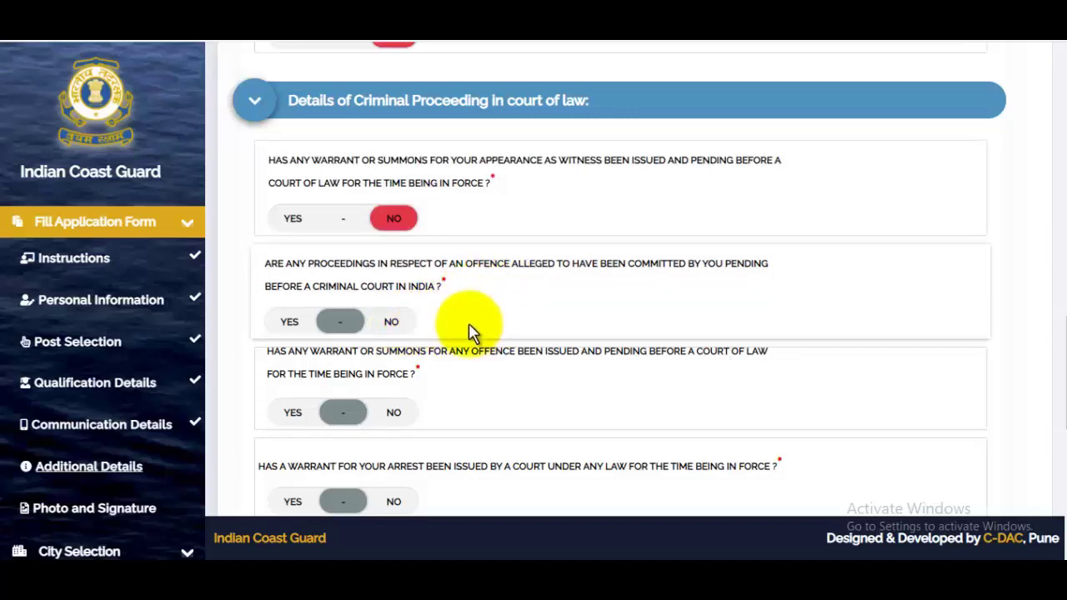
pyautogui.click(393, 322)
pyautogui.scroll(-2, 389, 275)
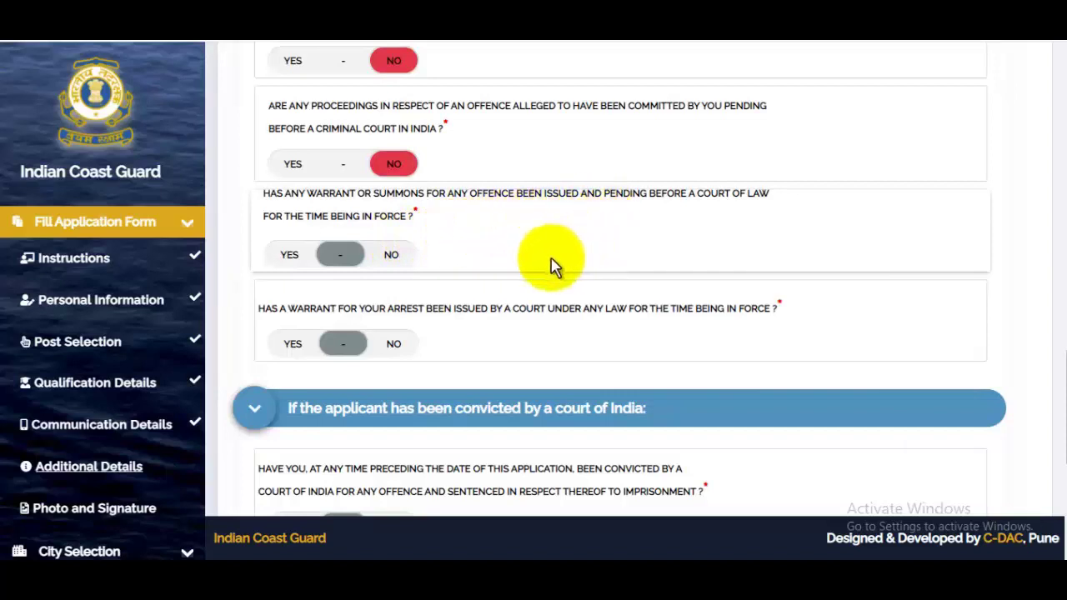
pyautogui.click(394, 255)
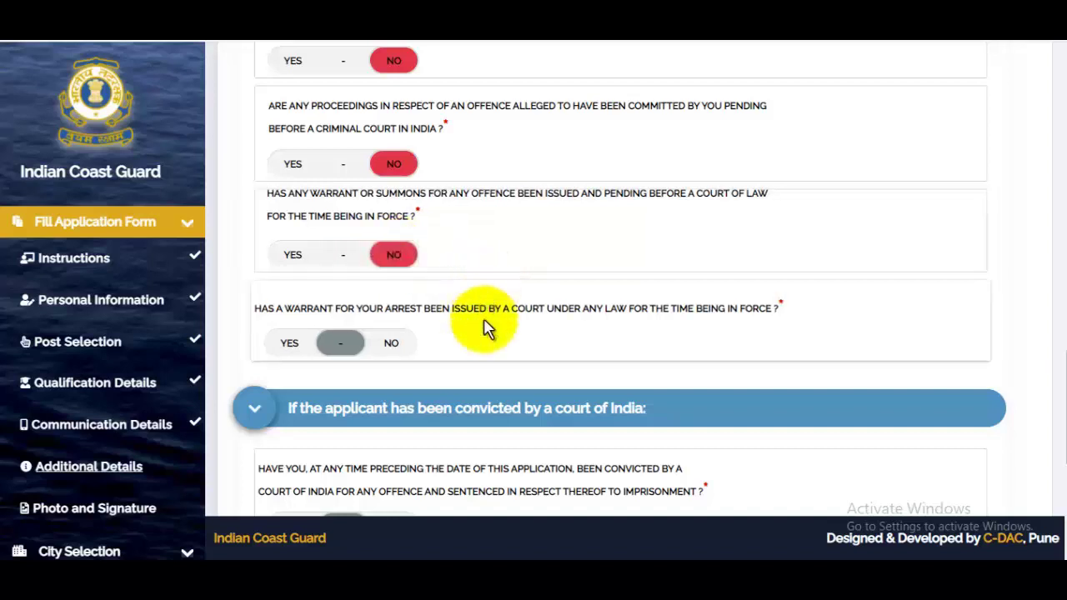
pyautogui.click(395, 344)
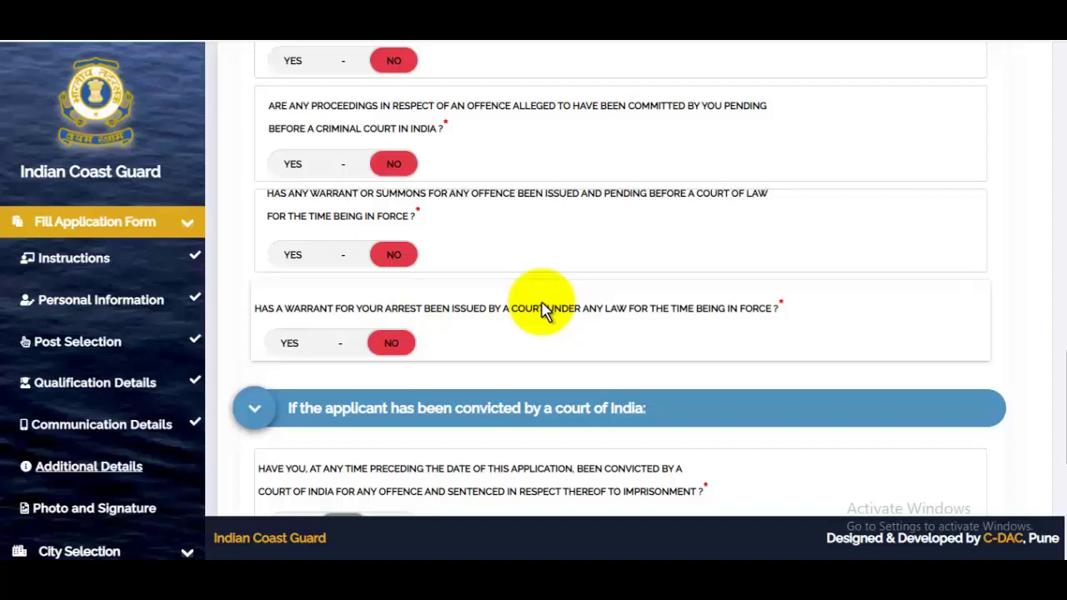
# - Answer NO to prior conviction, higher court acquittal and debarment, then submit the additional details
pyautogui.scroll(-3, 543, 311)
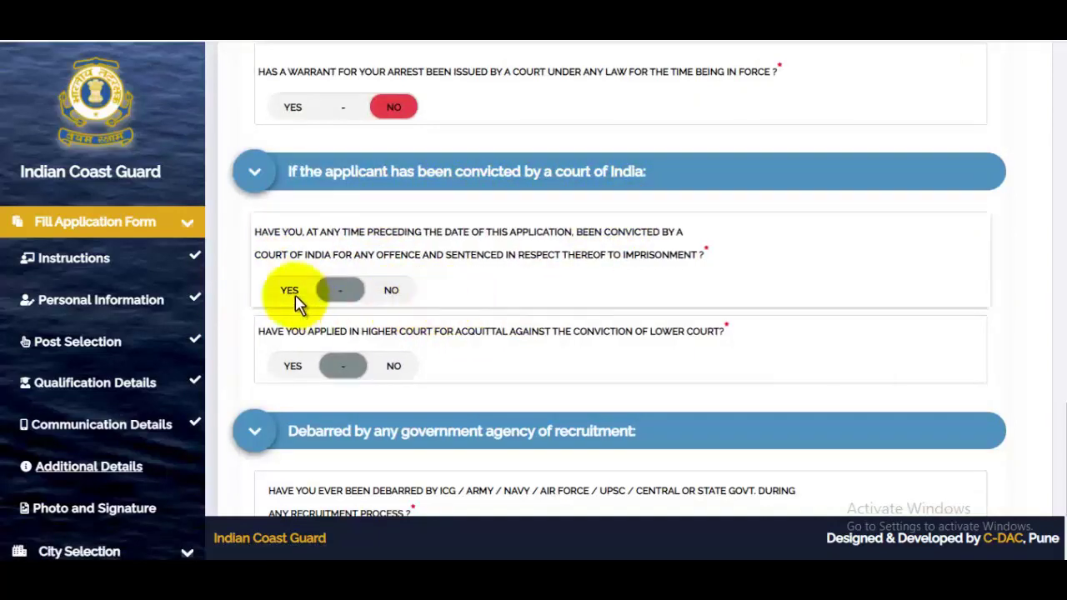
pyautogui.click(392, 294)
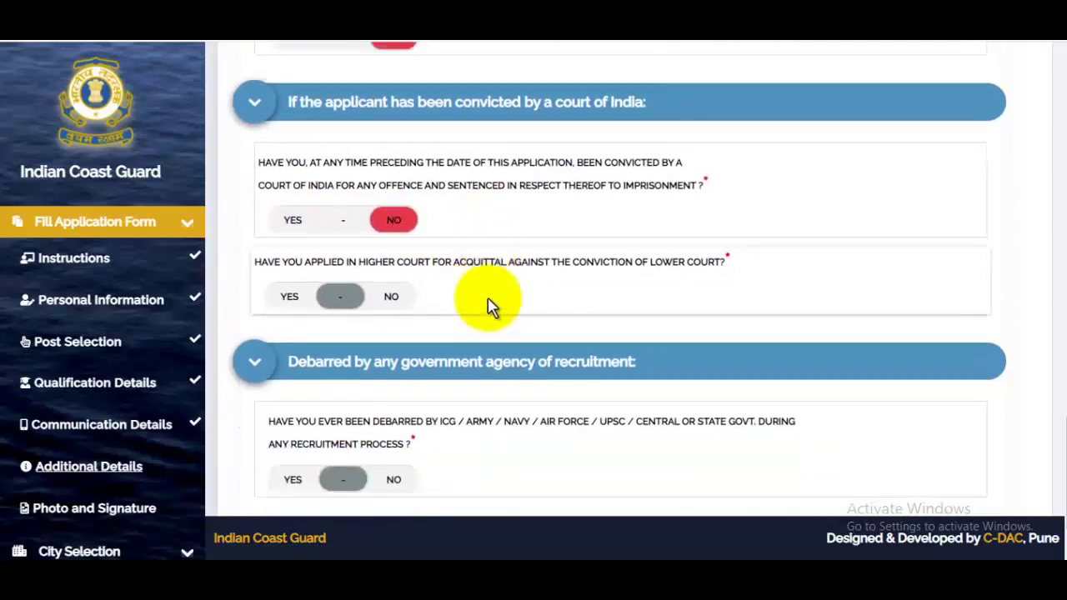
pyautogui.click(389, 291)
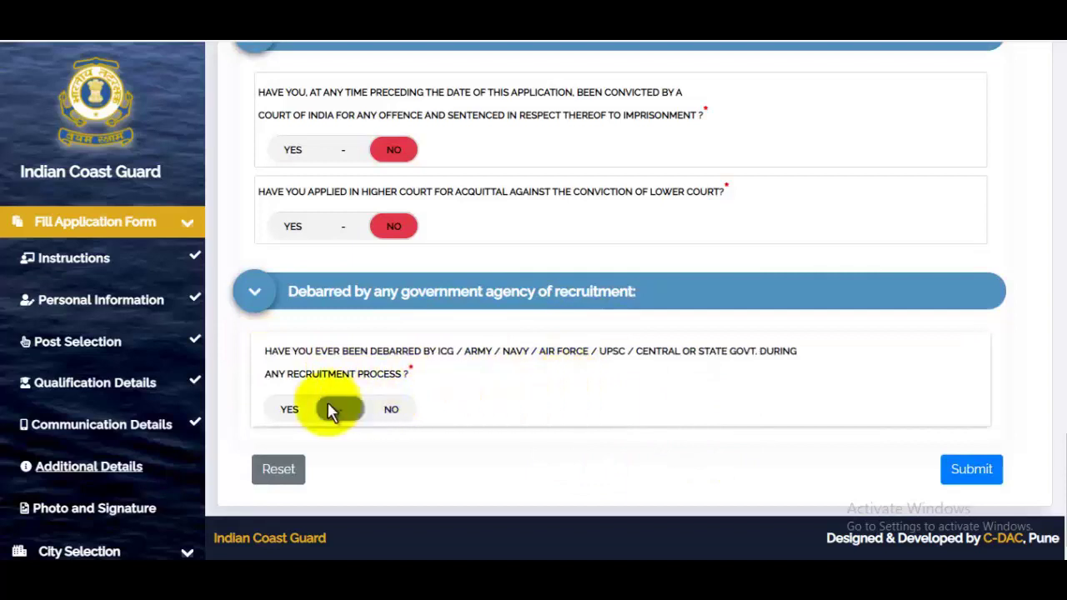
pyautogui.click(393, 411)
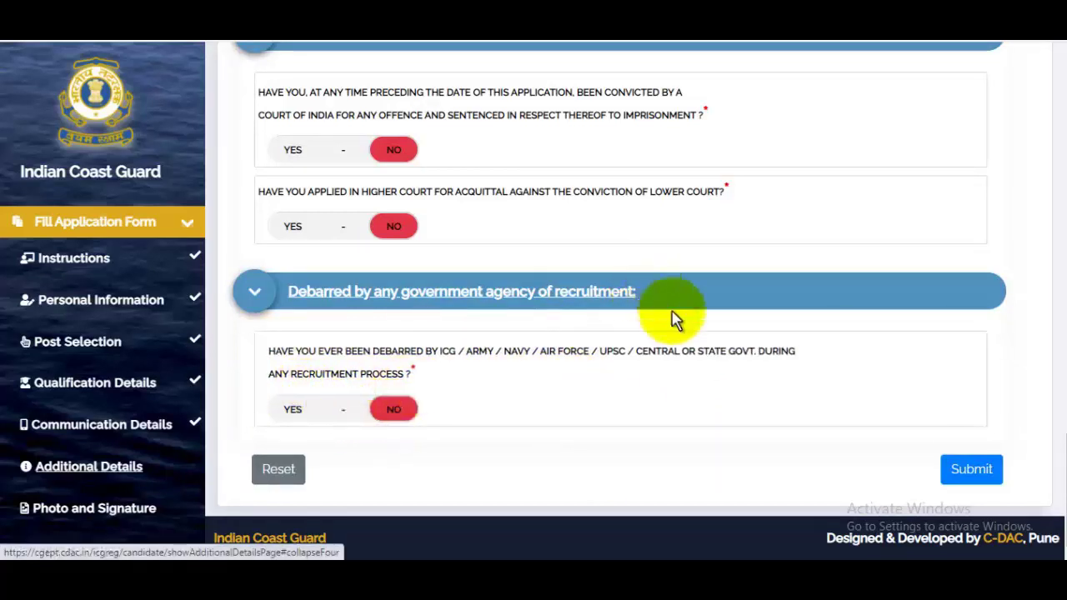
pyautogui.click(975, 471)
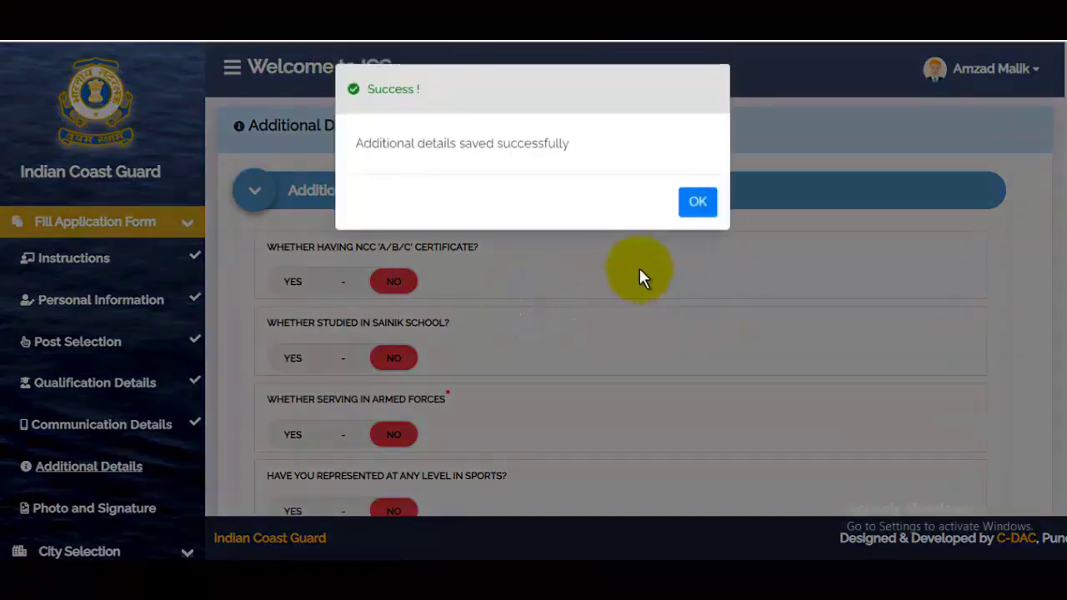
pyautogui.click(698, 202)
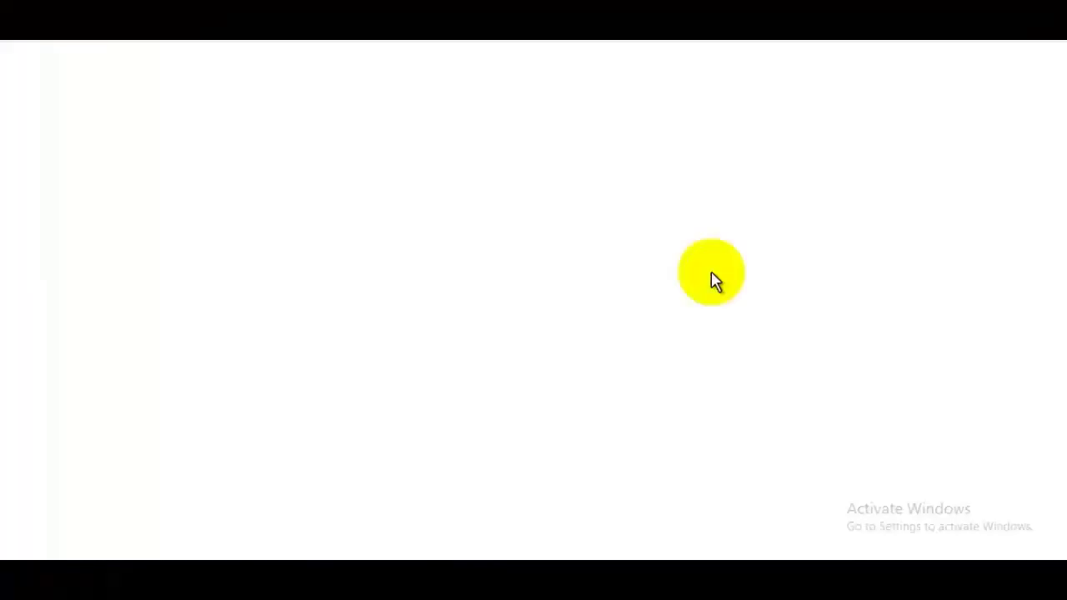
# - Upload the airforcephoto image as the passport size photo
pyautogui.scroll(-1, 717, 323)
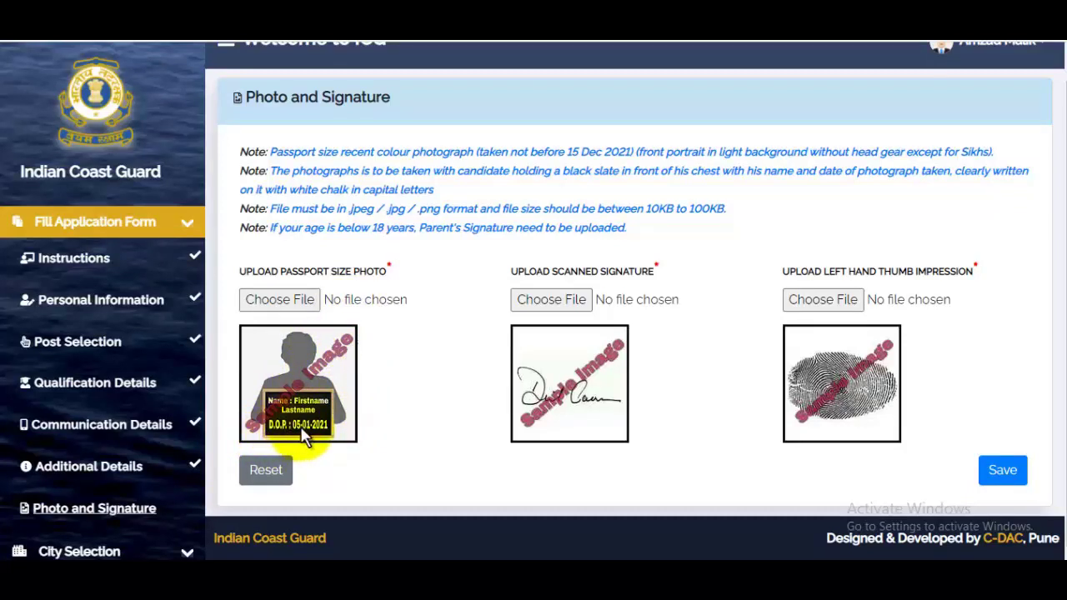
pyautogui.click(283, 300)
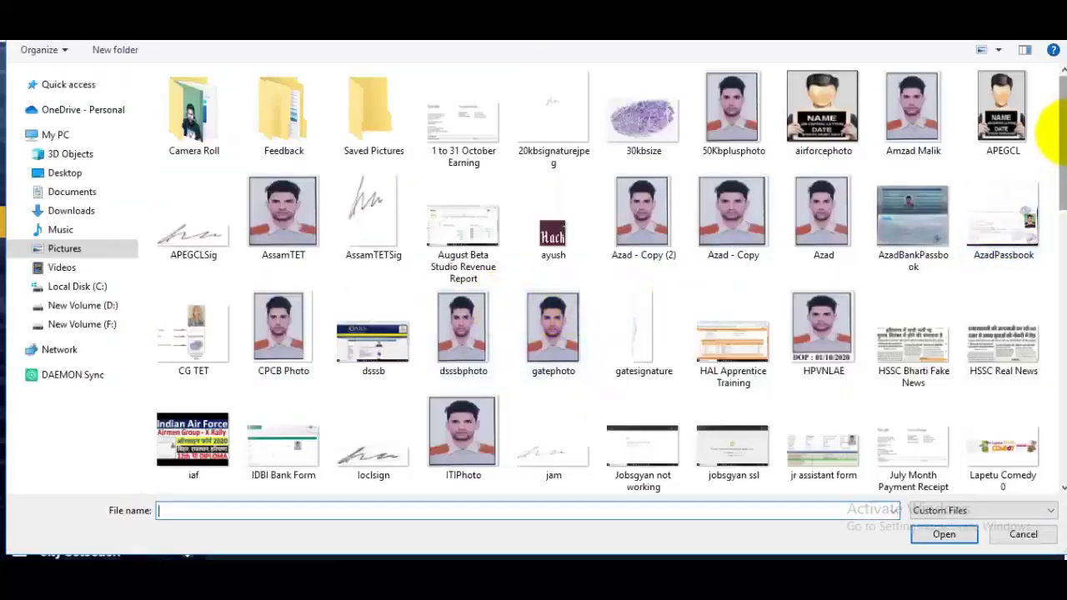
pyautogui.click(809, 138)
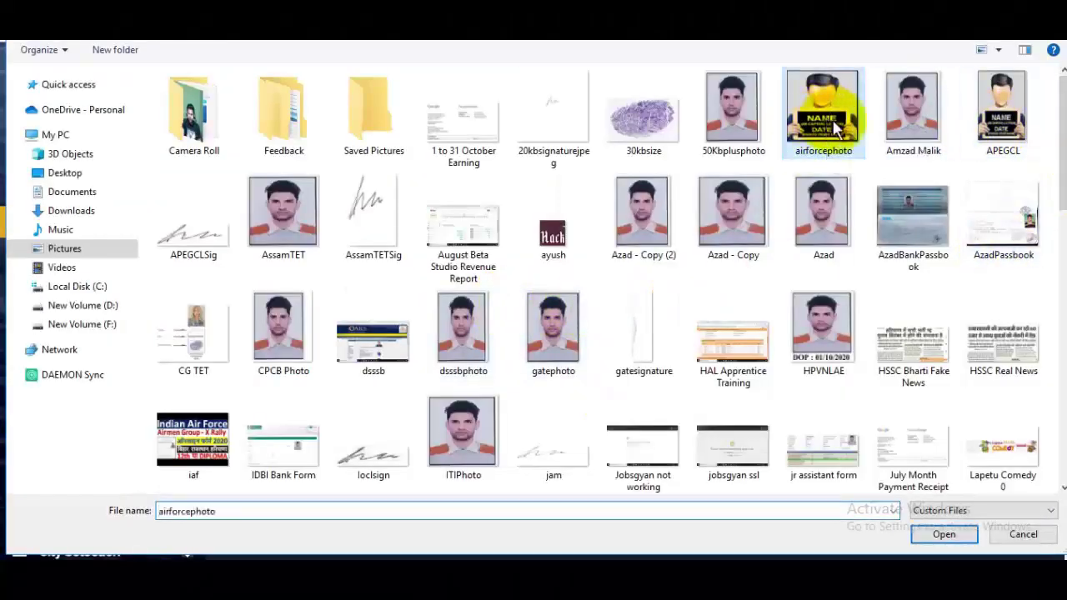
pyautogui.click(944, 534)
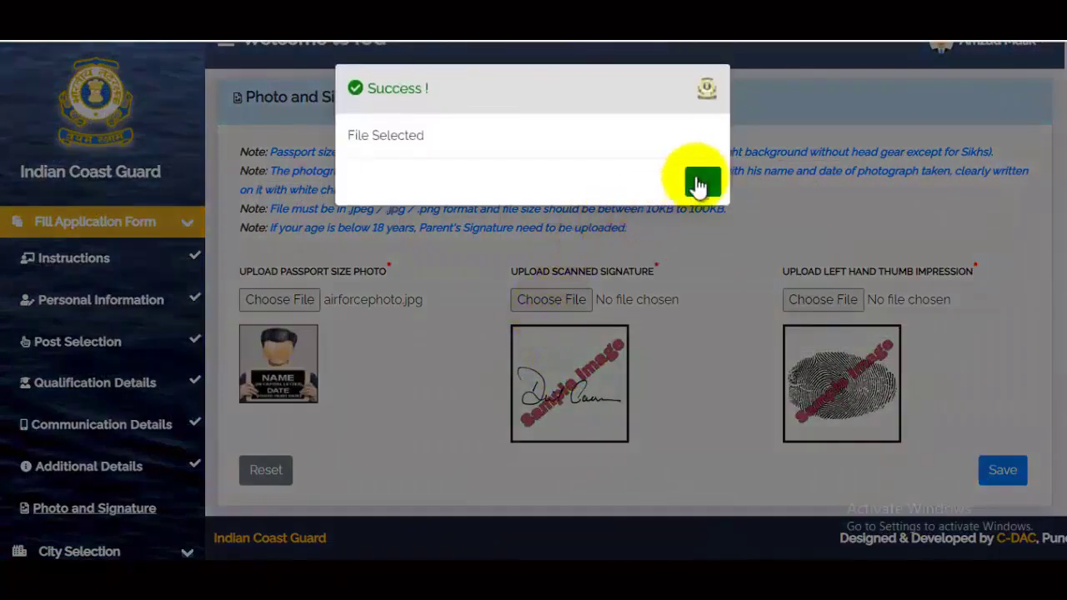
pyautogui.click(700, 183)
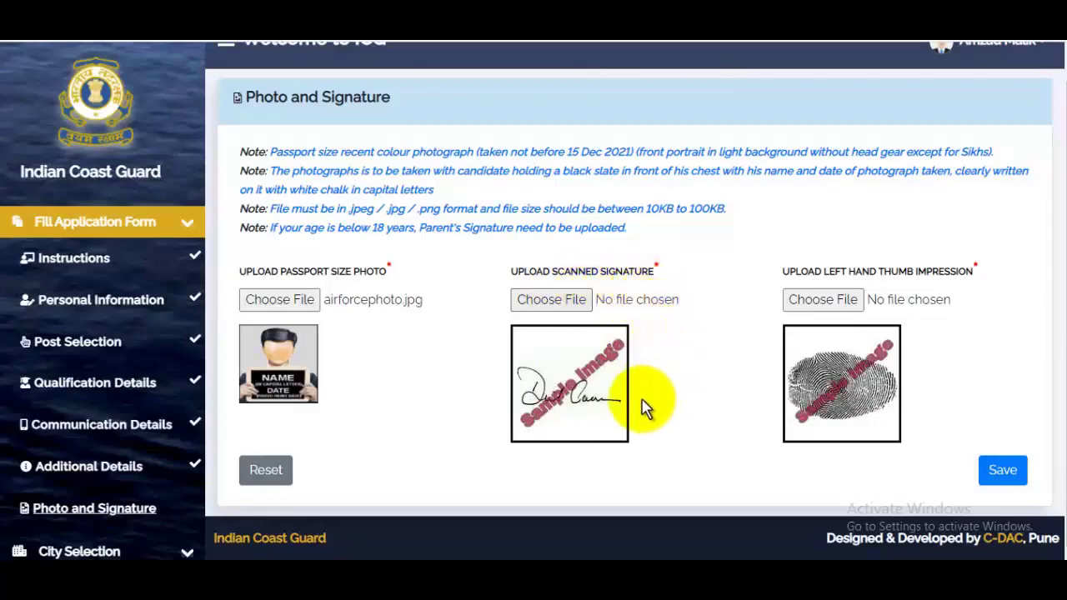
# - Upload the Signature image as the scanned signature
pyautogui.click(566, 310)
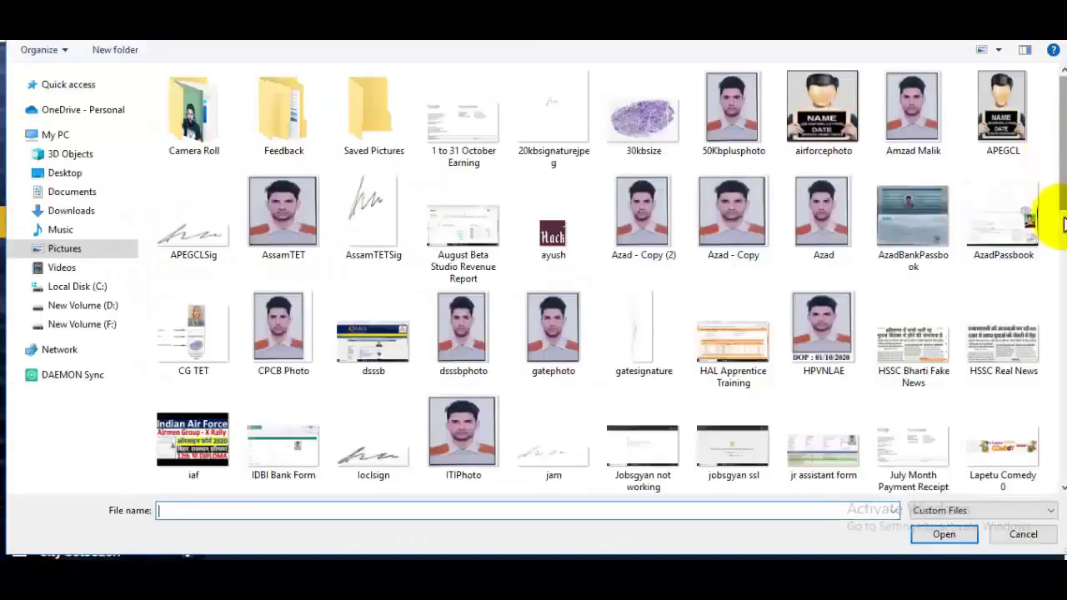
pyautogui.moveTo(1055, 213); pyautogui.dragTo(1019, 358)
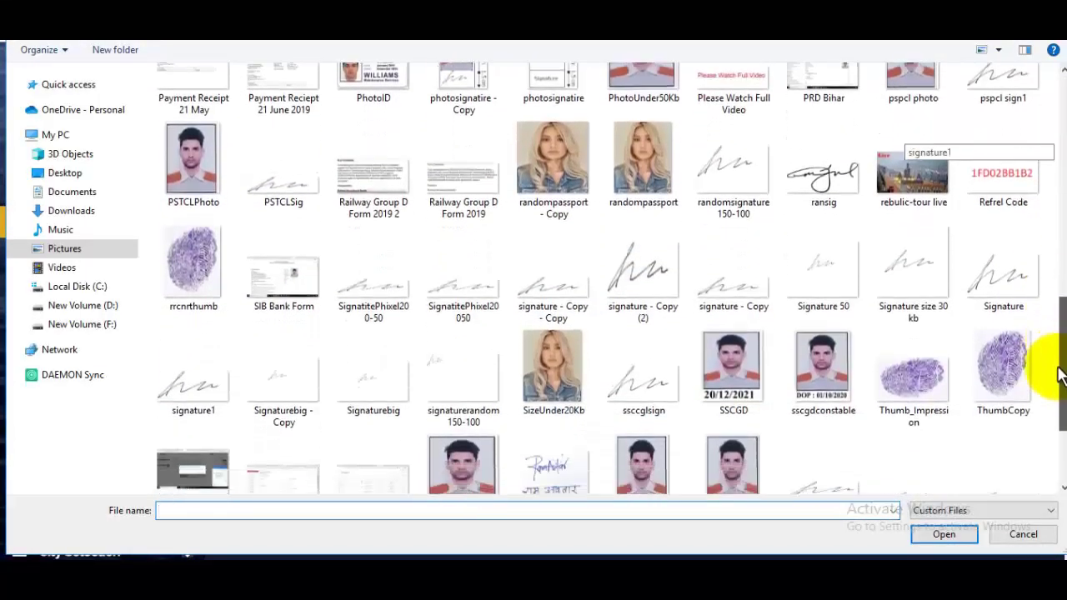
pyautogui.click(992, 284)
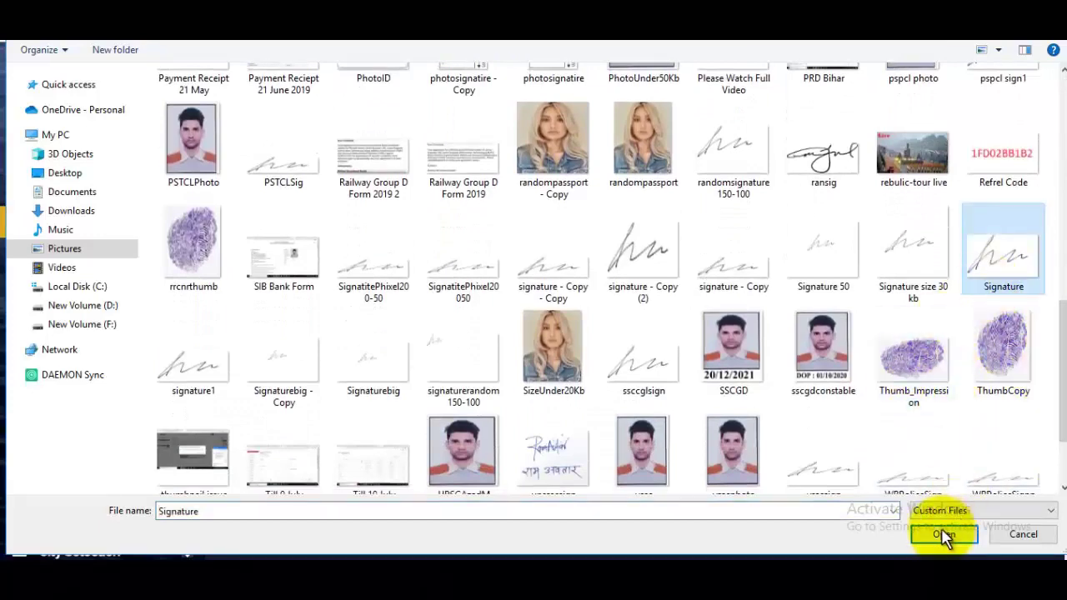
pyautogui.click(946, 534)
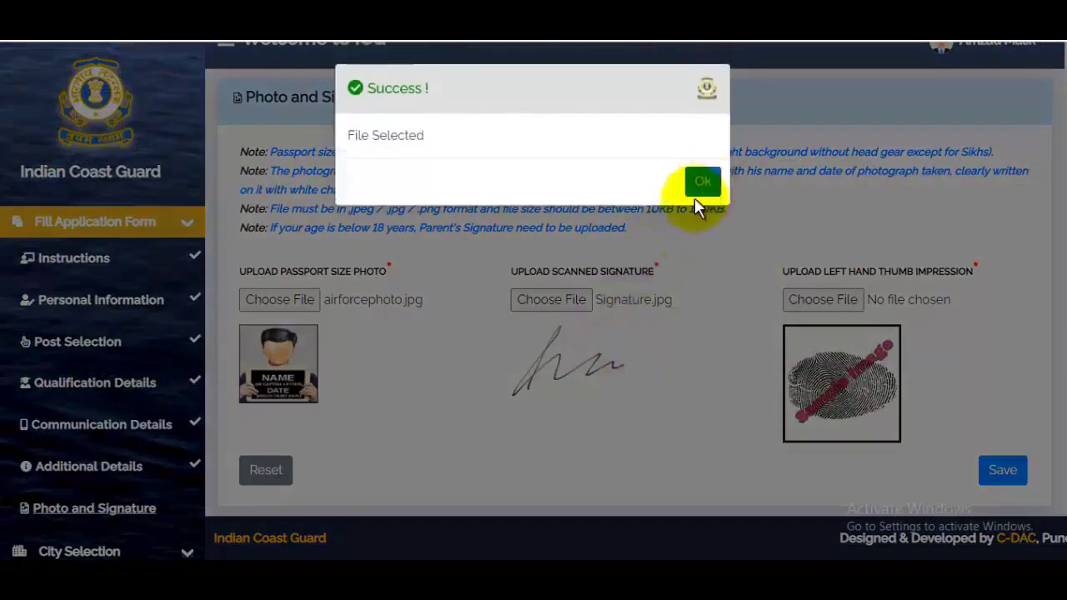
pyautogui.click(702, 182)
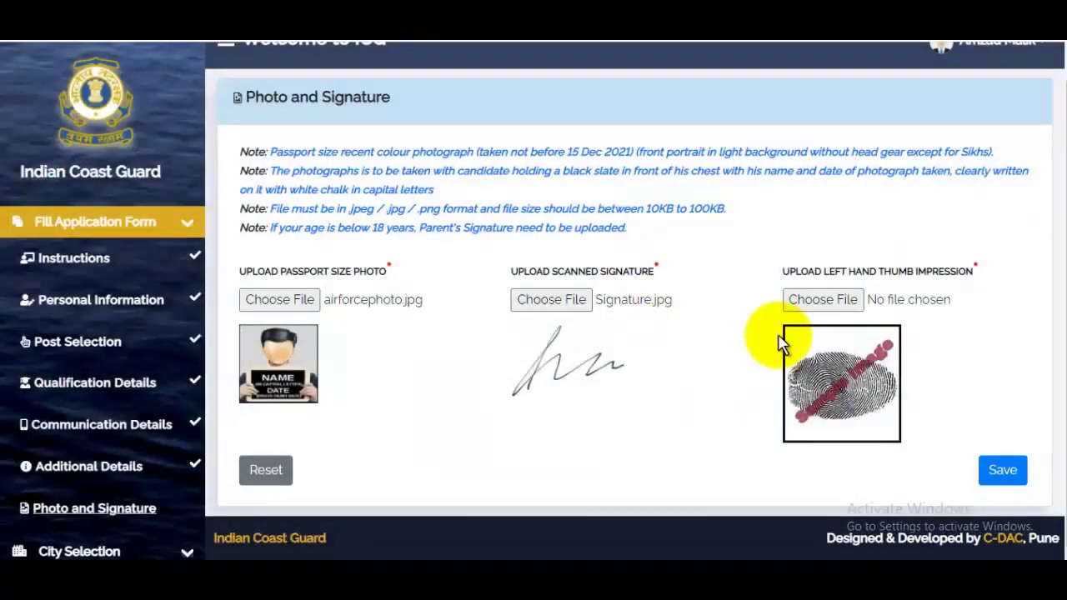
# - Upload ThumbCopy as the left thumb impression and save the photo and signature details
pyautogui.click(842, 299)
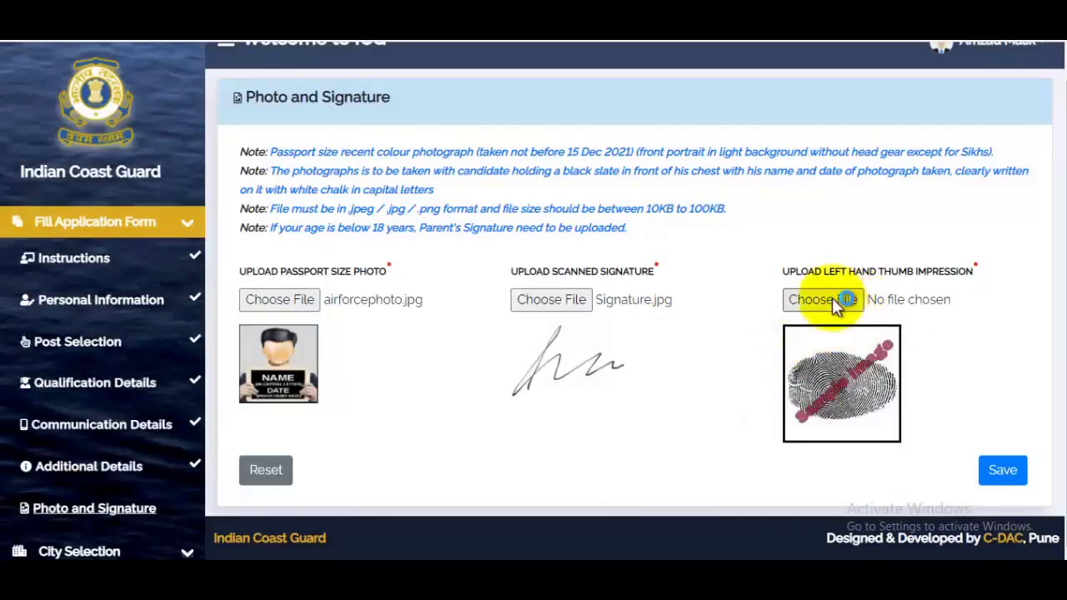
pyautogui.scroll(-10, 1048, 322)
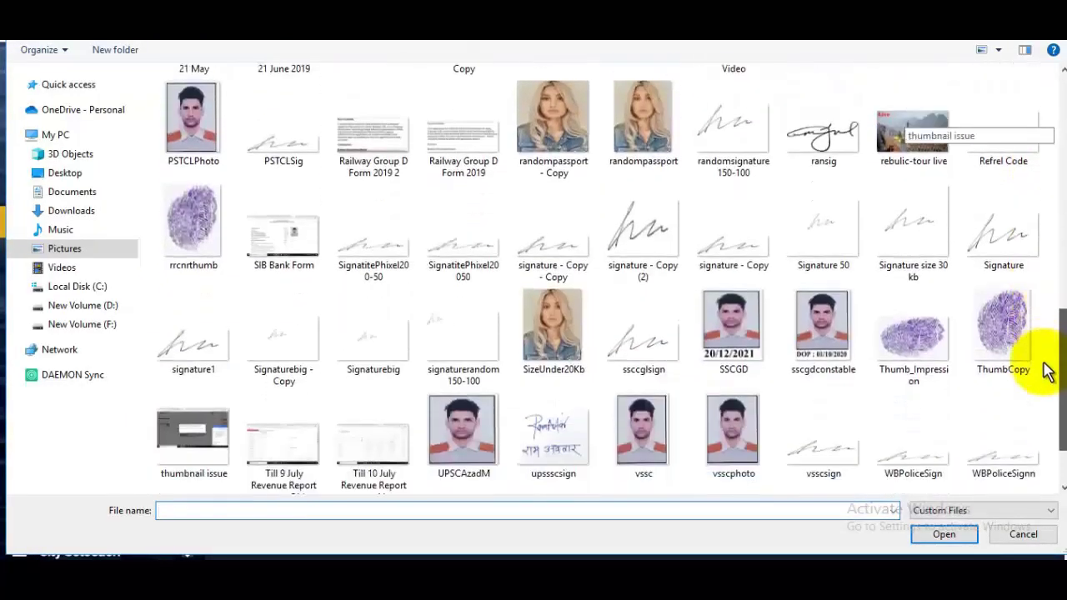
pyautogui.scroll(-2, 1048, 372)
pyautogui.click(1004, 250)
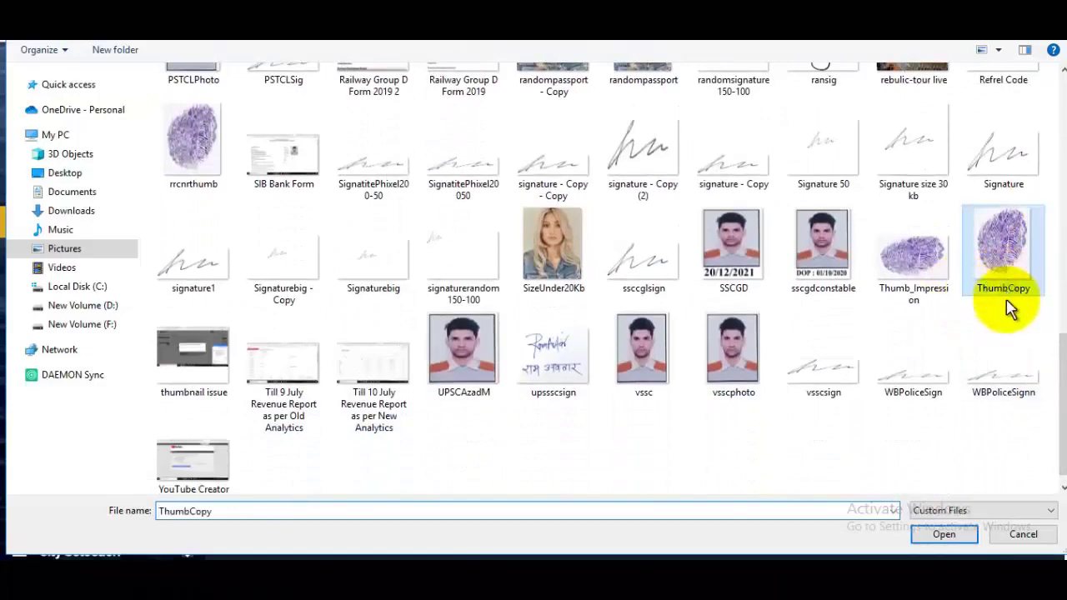
pyautogui.click(967, 534)
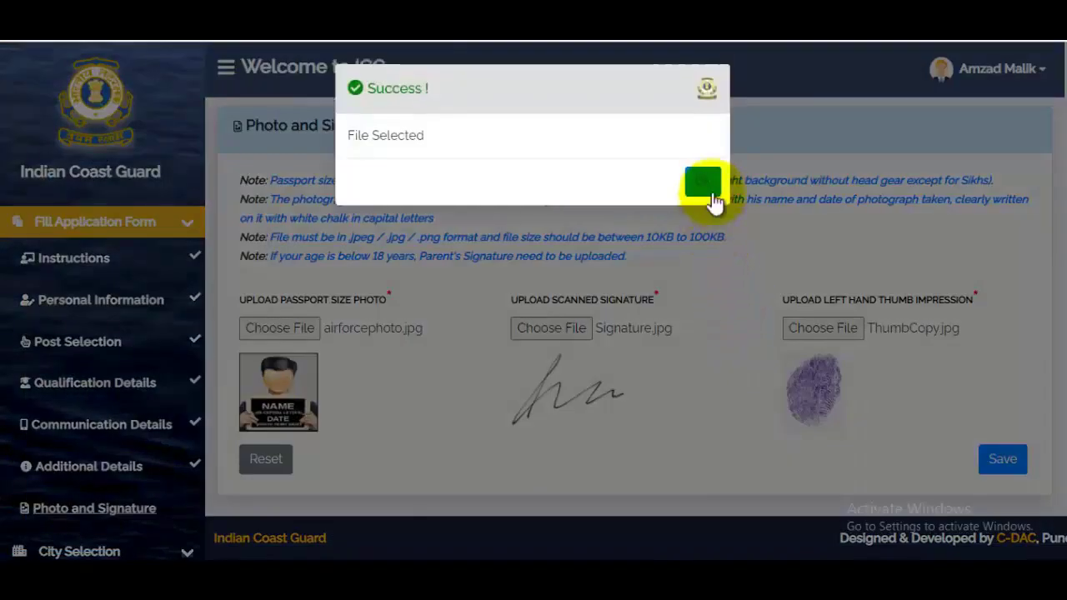
pyautogui.click(704, 174)
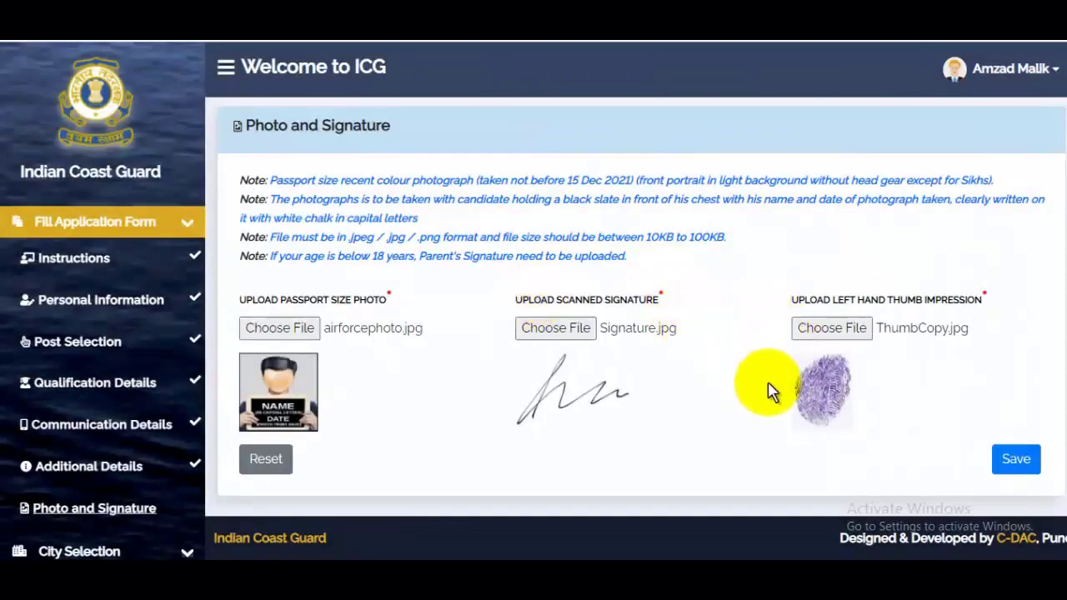
pyautogui.click(1018, 469)
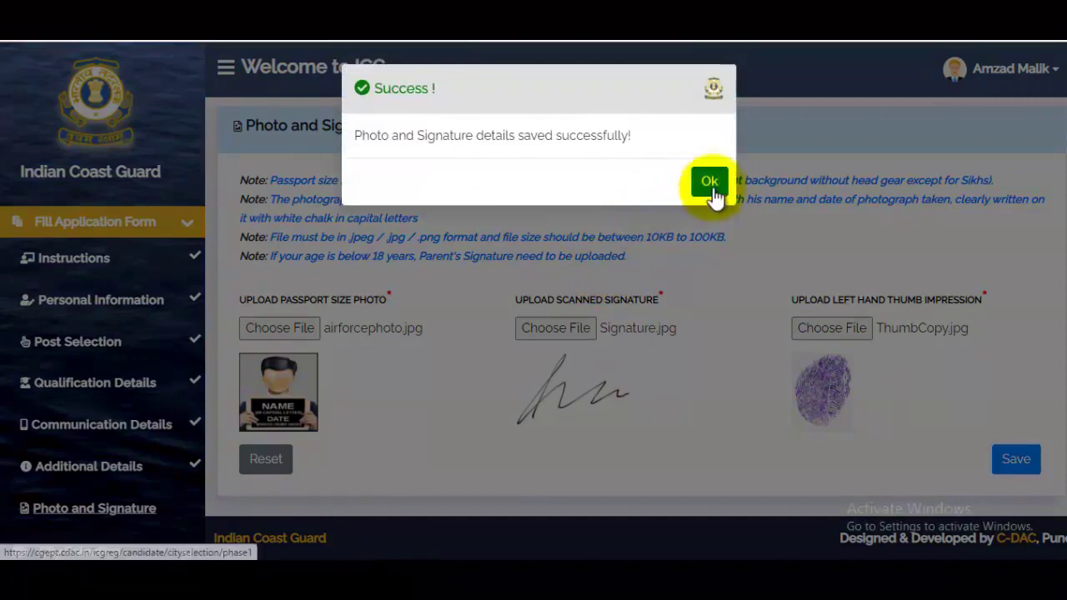
pyautogui.click(711, 185)
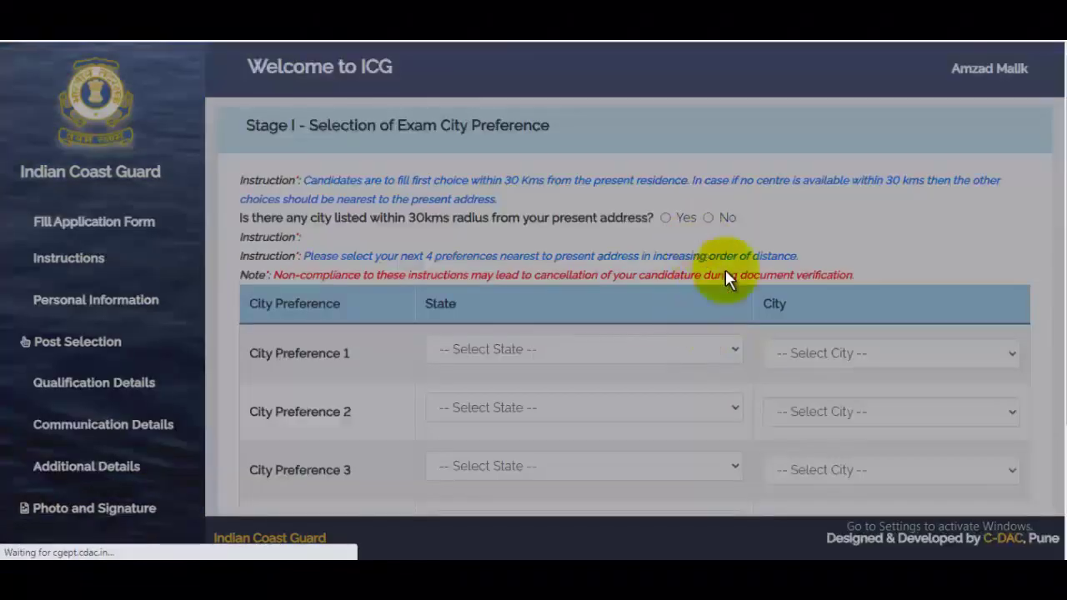
# - Set Stage I City Preference 1 to Uttar Pradesh, Gorakhpur
pyautogui.scroll(-1, 715, 322)
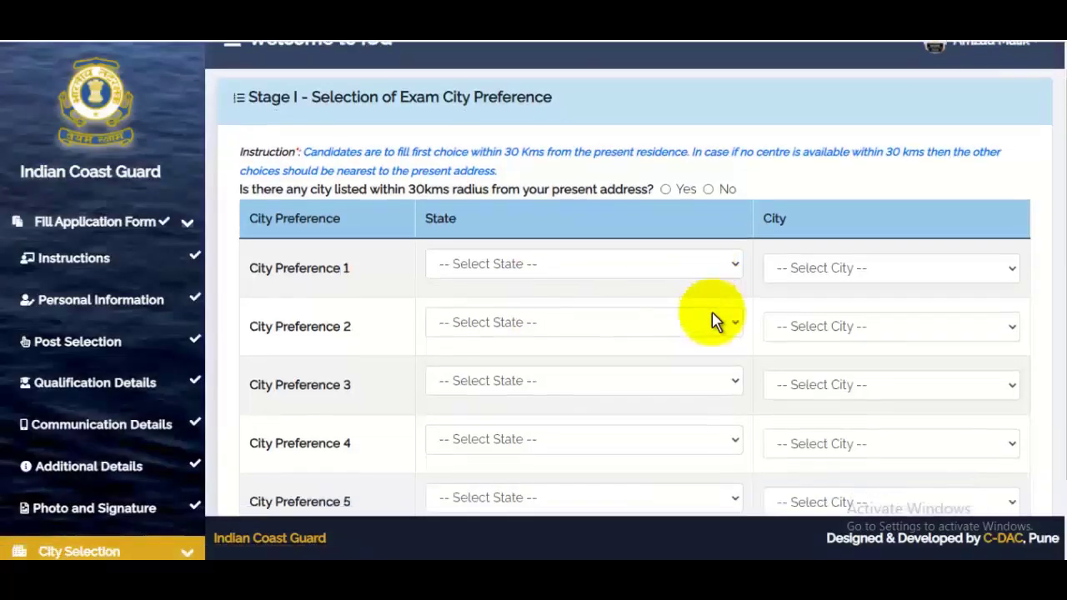
pyautogui.click(572, 222)
pyautogui.press('u')
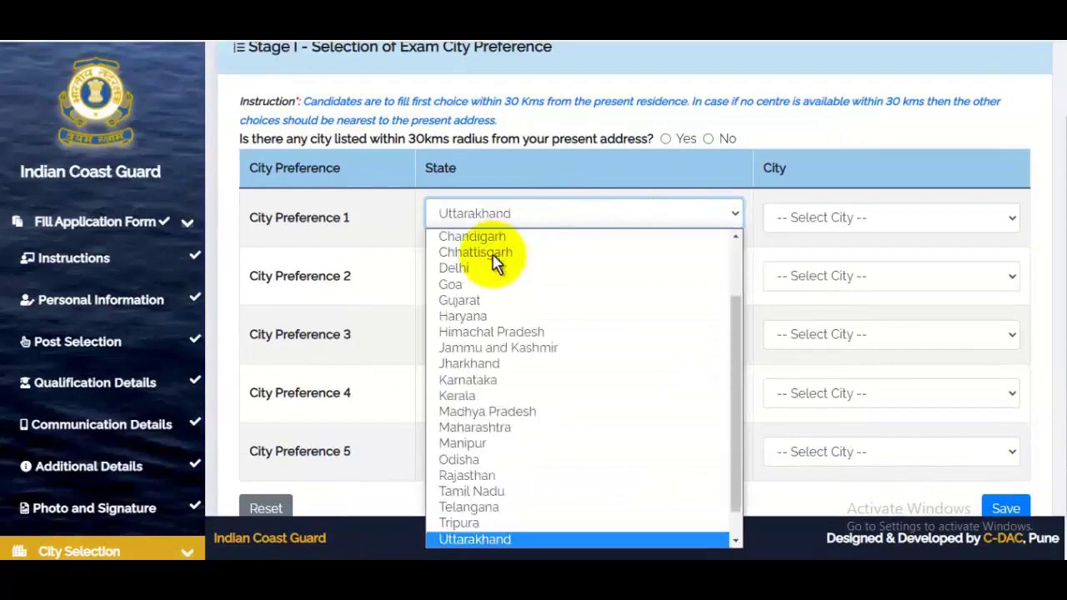
pyautogui.scroll(-1, 500, 521)
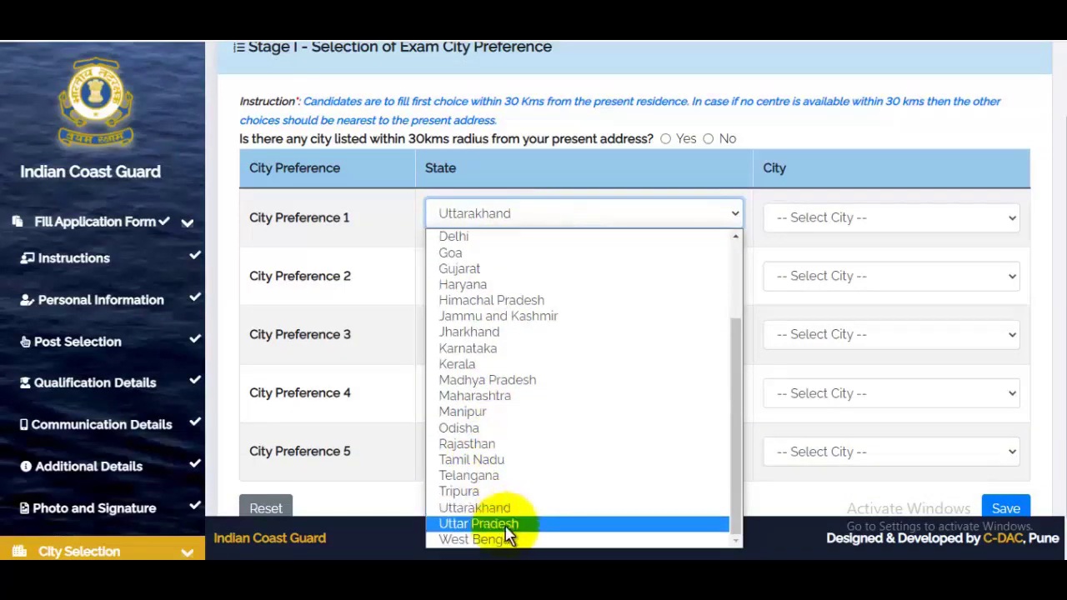
pyautogui.click(500, 524)
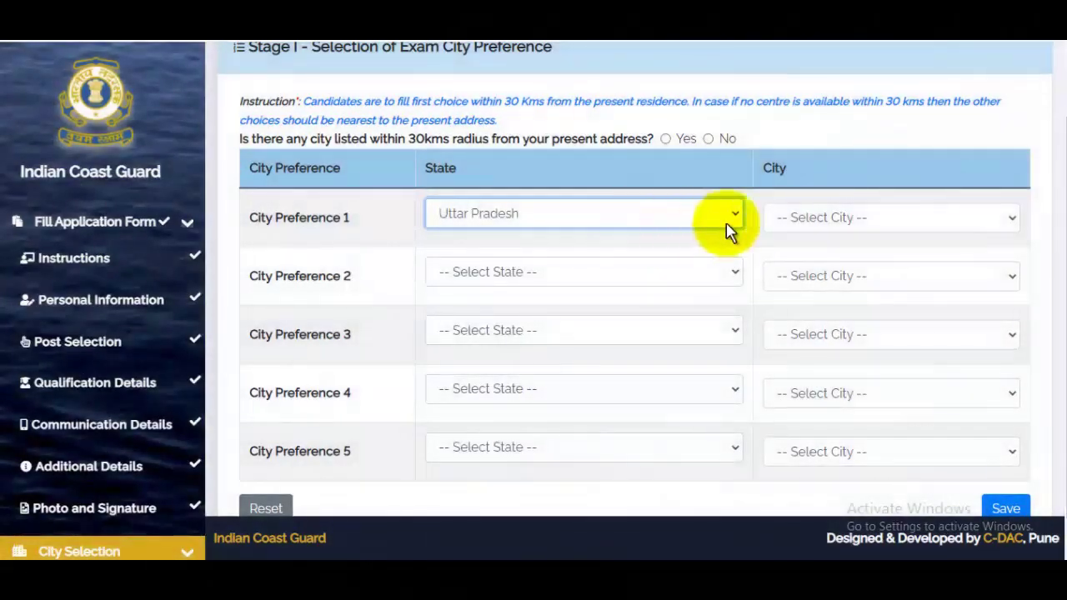
pyautogui.click(839, 223)
pyautogui.click(805, 273)
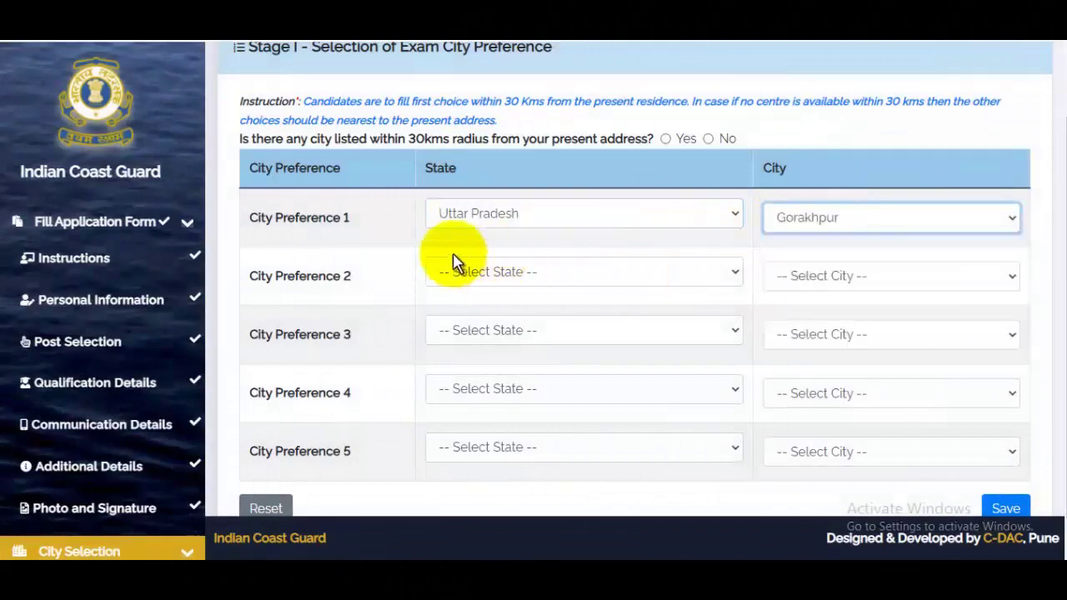
# - Save the Stage I preferences with Kanpur and Varanasi as preferences 2 and 3
pyautogui.click(482, 275)
pyautogui.scroll(-5, 571, 470)
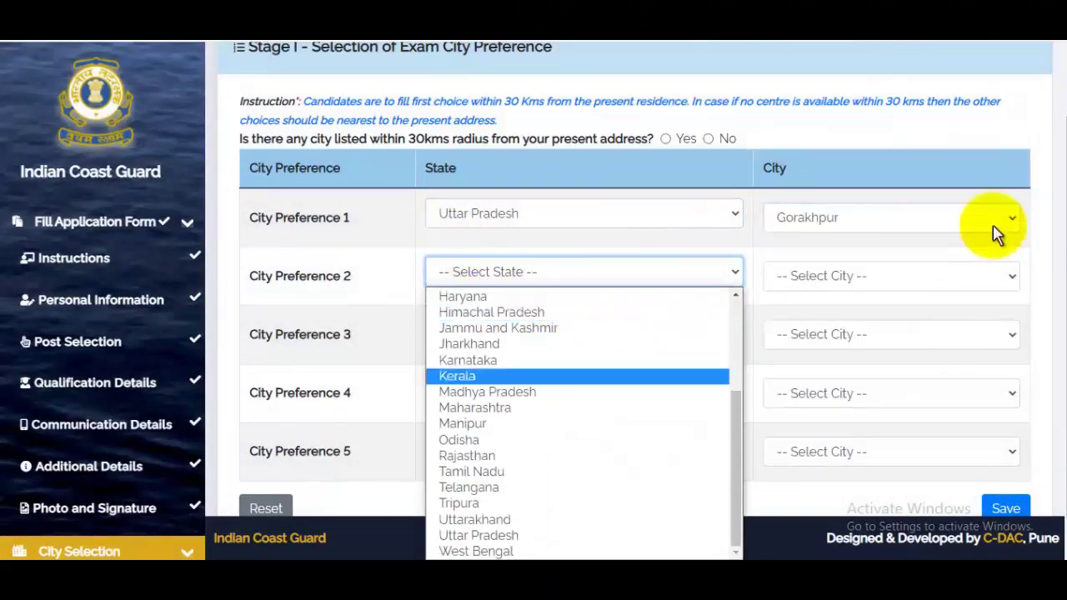
pyautogui.click(1012, 126)
pyautogui.scroll(-1, 917, 244)
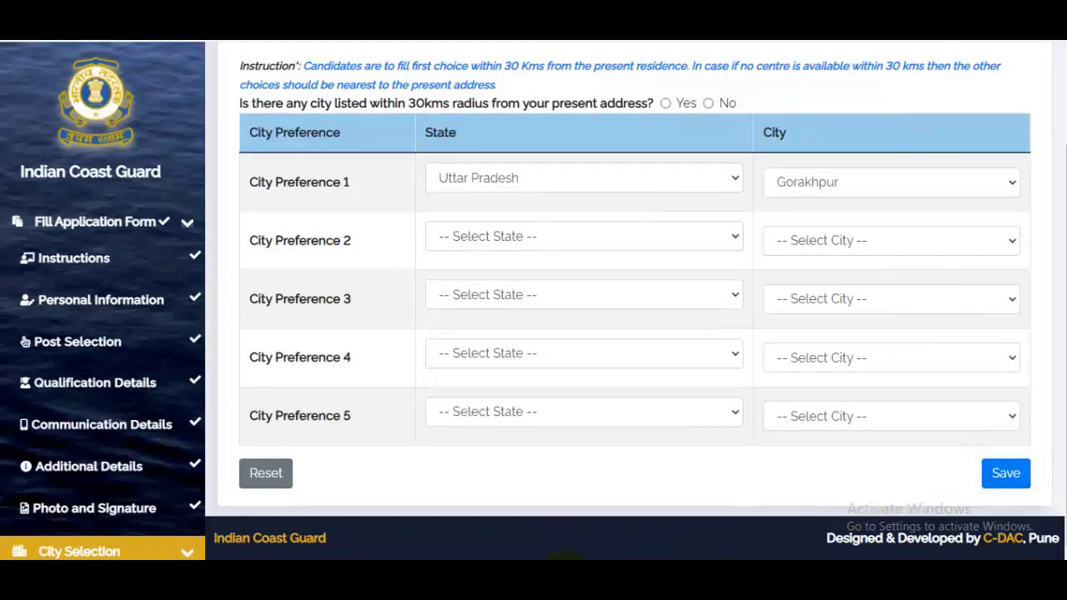
pyautogui.click(998, 512)
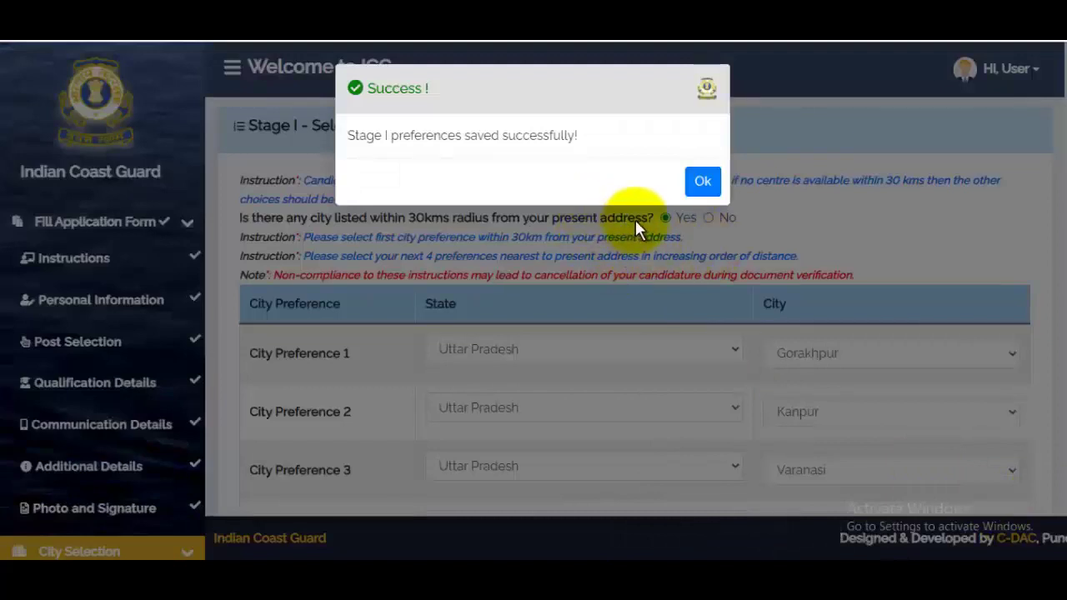
pyautogui.click(704, 201)
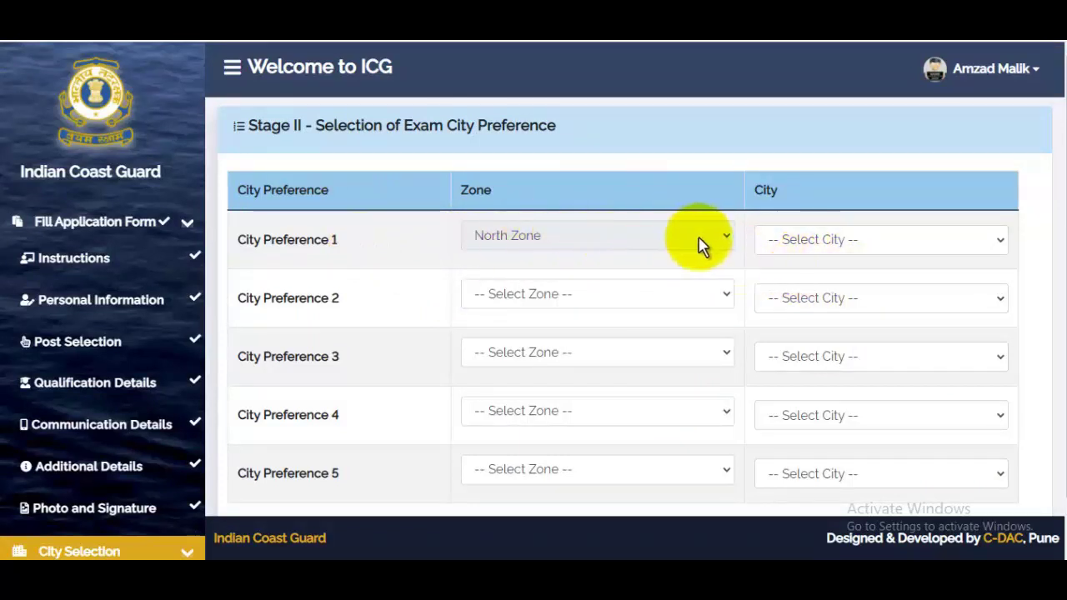
# - Set Stage II preference 1 to Noida and preference 2 to North-East Zone, Bhubaneshwar
pyautogui.click(827, 244)
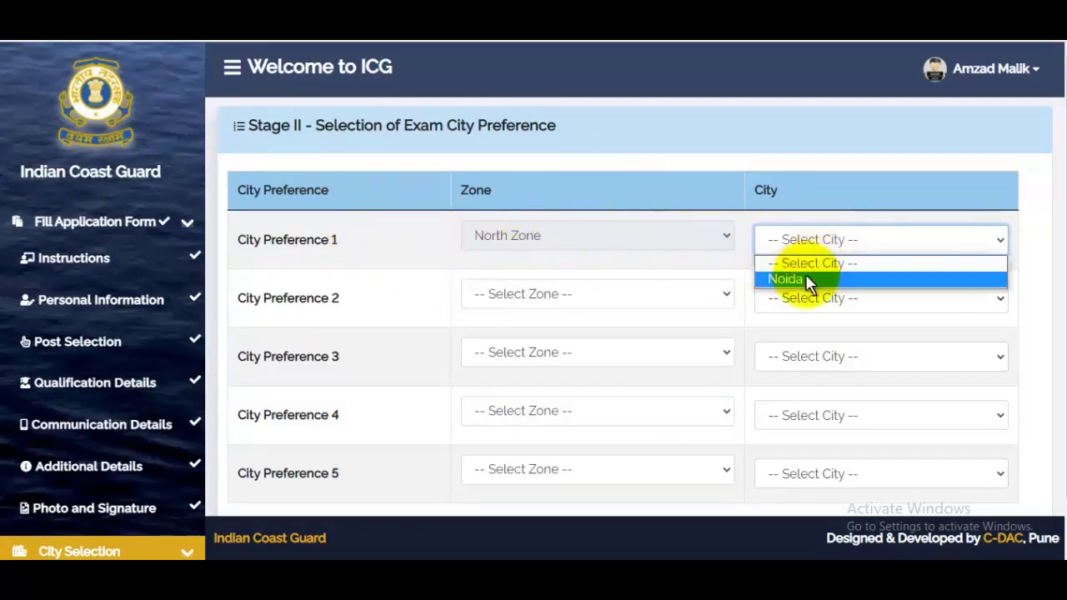
pyautogui.click(806, 279)
pyautogui.click(554, 296)
pyautogui.click(518, 350)
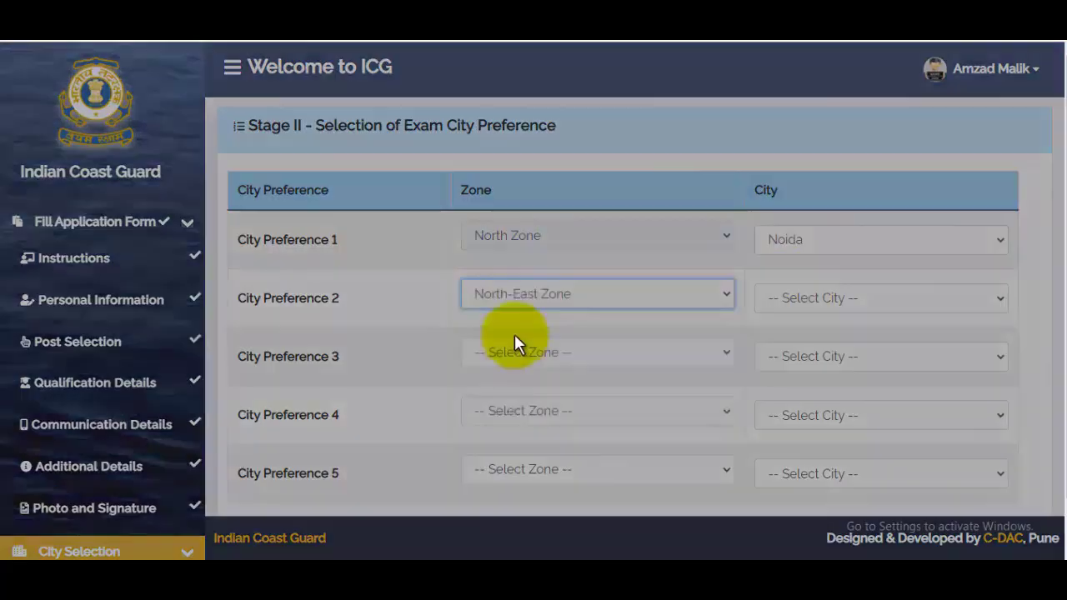
pyautogui.click(805, 298)
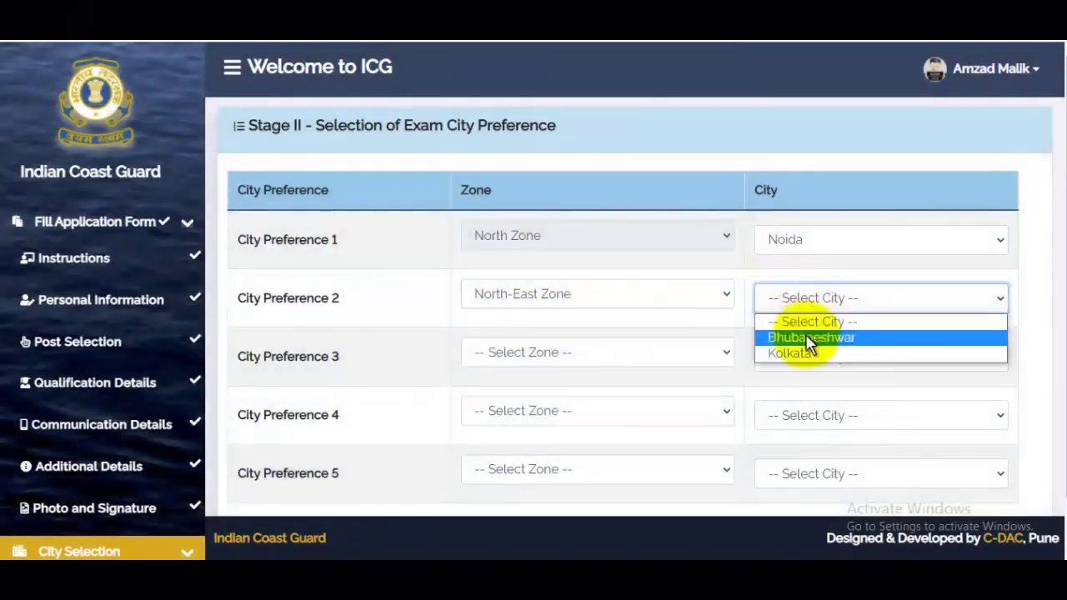
pyautogui.click(809, 338)
# - Set preference 3 to East Zone, Chennai and preference 4 to North-West Zone, Gandhinagar
pyautogui.click(577, 356)
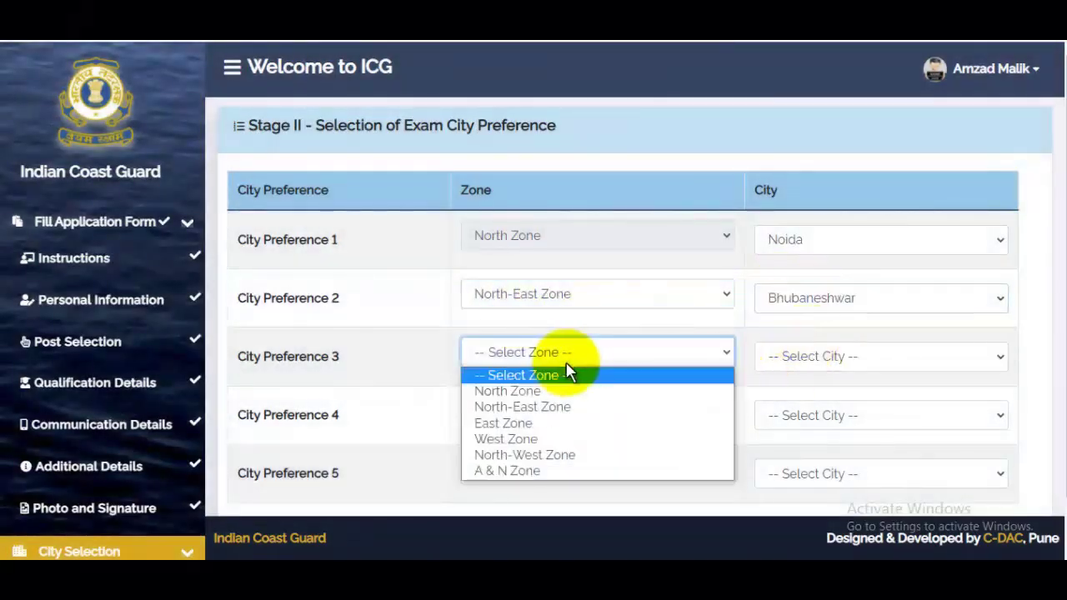
pyautogui.click(521, 423)
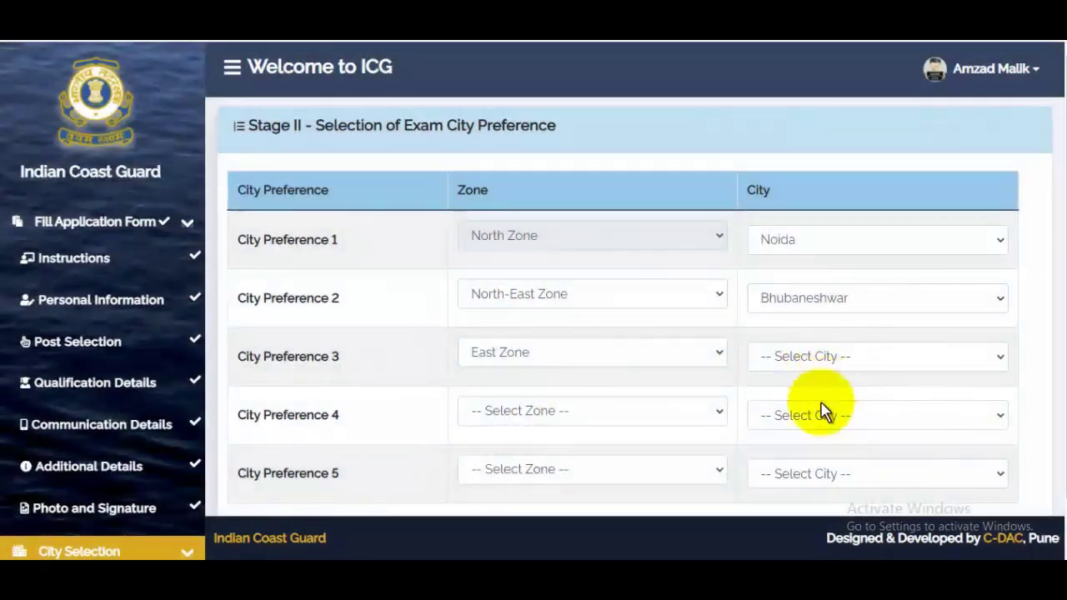
pyautogui.click(805, 365)
pyautogui.click(806, 397)
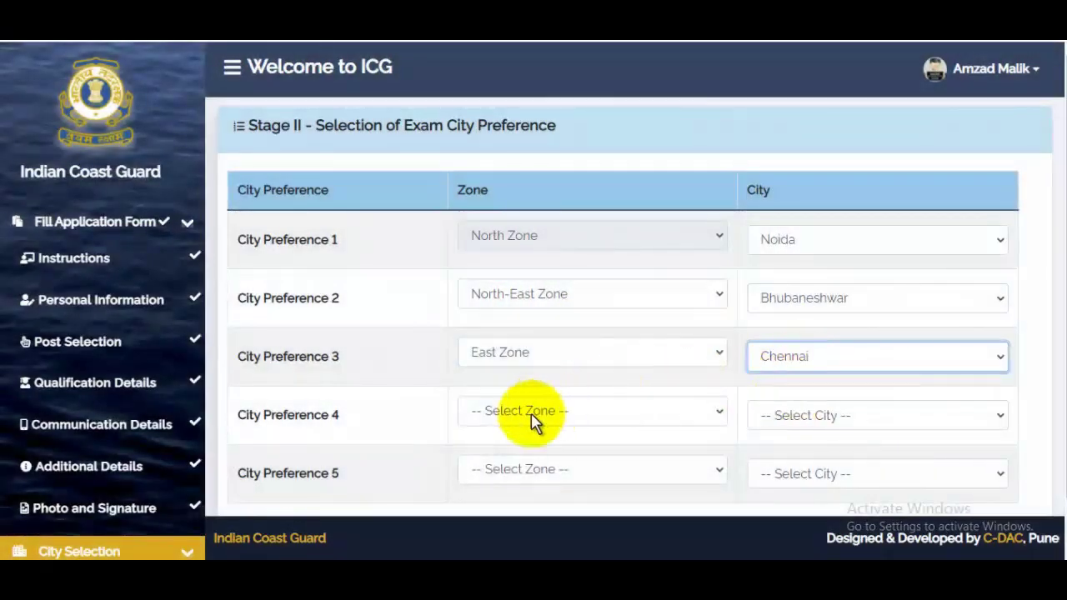
pyautogui.click(530, 411)
pyautogui.scroll(-1, 542, 392)
pyautogui.click(516, 353)
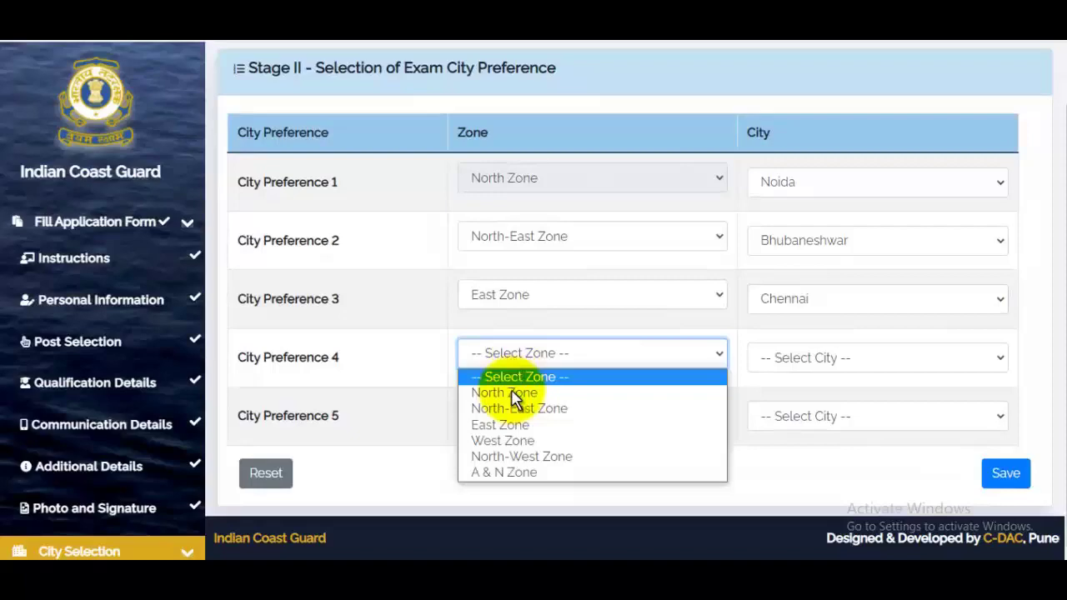
pyautogui.click(503, 456)
pyautogui.click(834, 367)
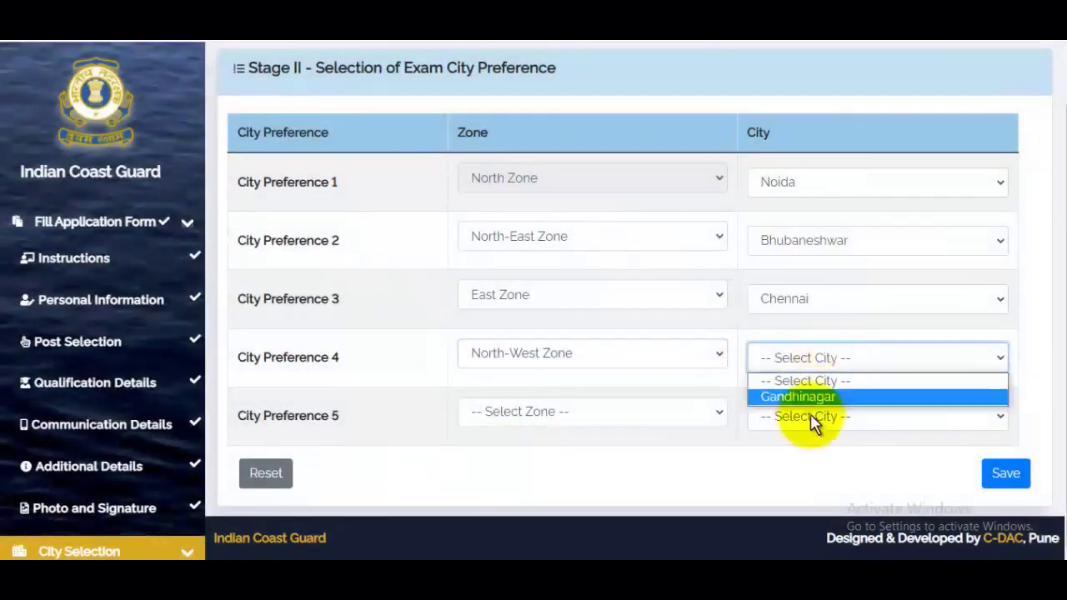
pyautogui.click(801, 397)
# - Set preference 5 to A & N Zone, Port Blair and save the Stage II preferences
pyautogui.click(522, 417)
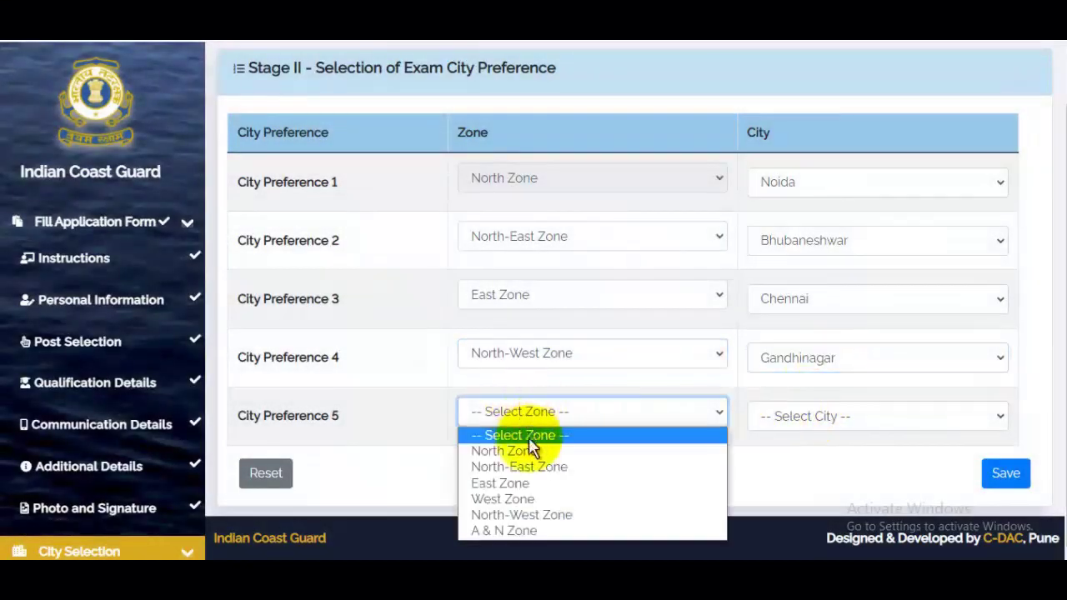
pyautogui.click(507, 529)
pyautogui.click(825, 425)
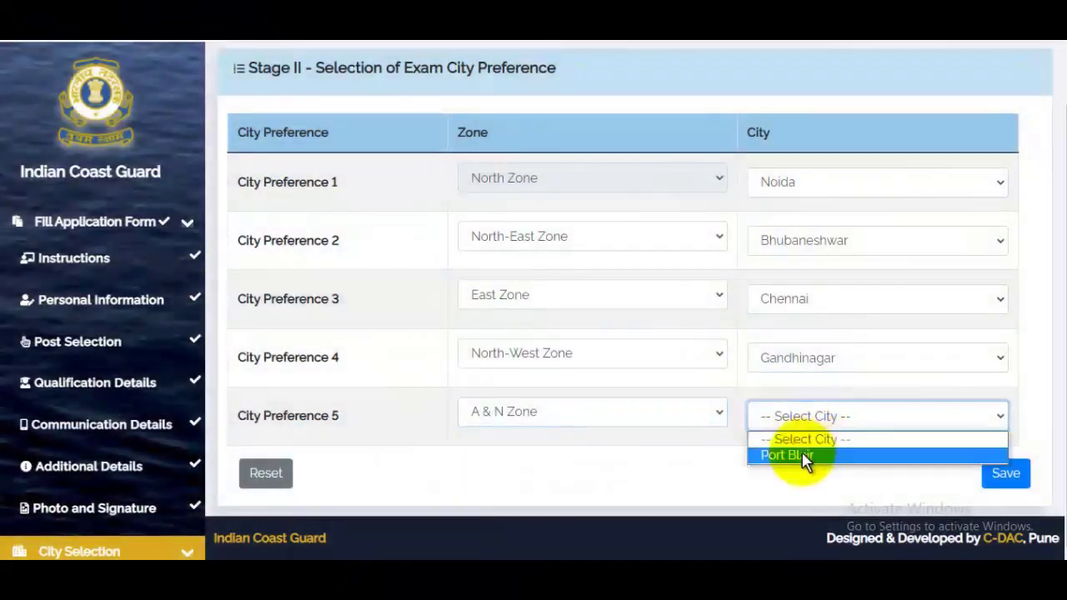
pyautogui.click(800, 455)
pyautogui.click(1006, 482)
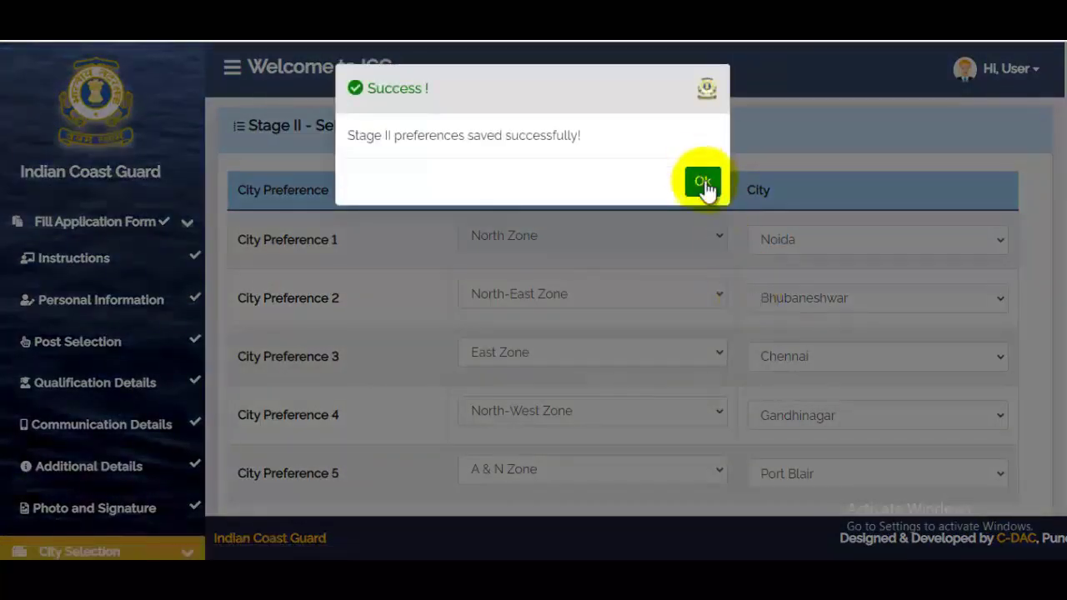
pyautogui.click(704, 183)
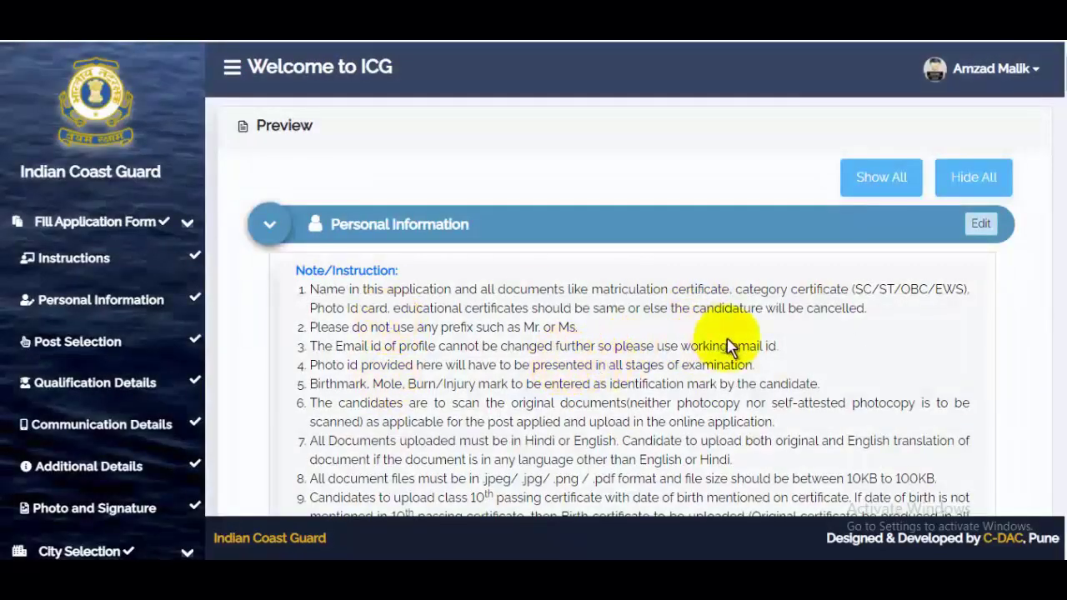
# - Download the Certificate of Undertaking PDF from the Declaration section and set it to open when done
pyautogui.scroll(-15, 745, 375)
pyautogui.scroll(-20, 750, 386)
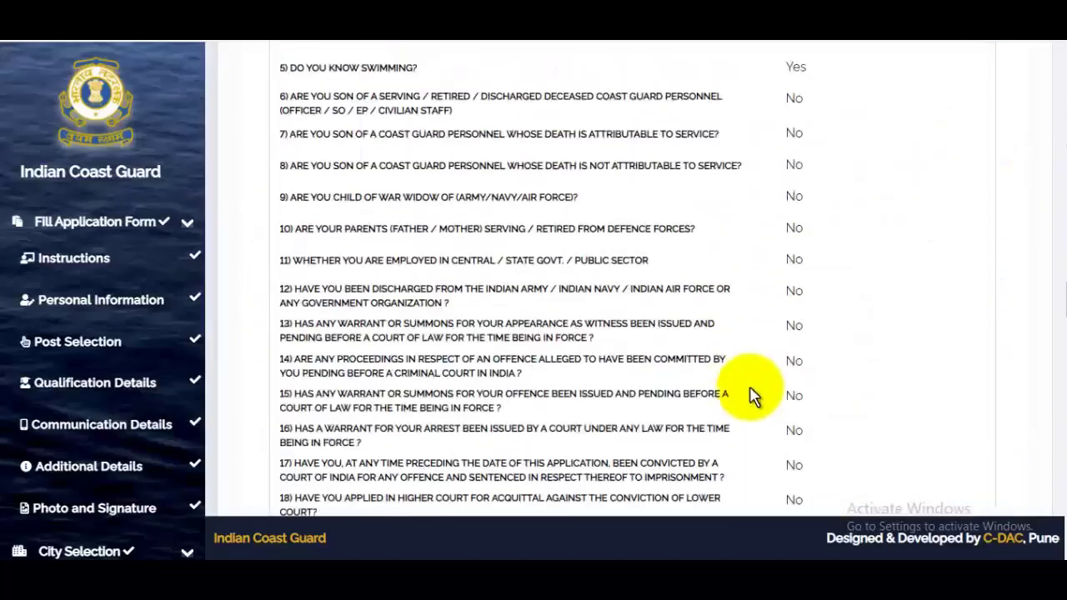
pyautogui.scroll(12, 754, 398)
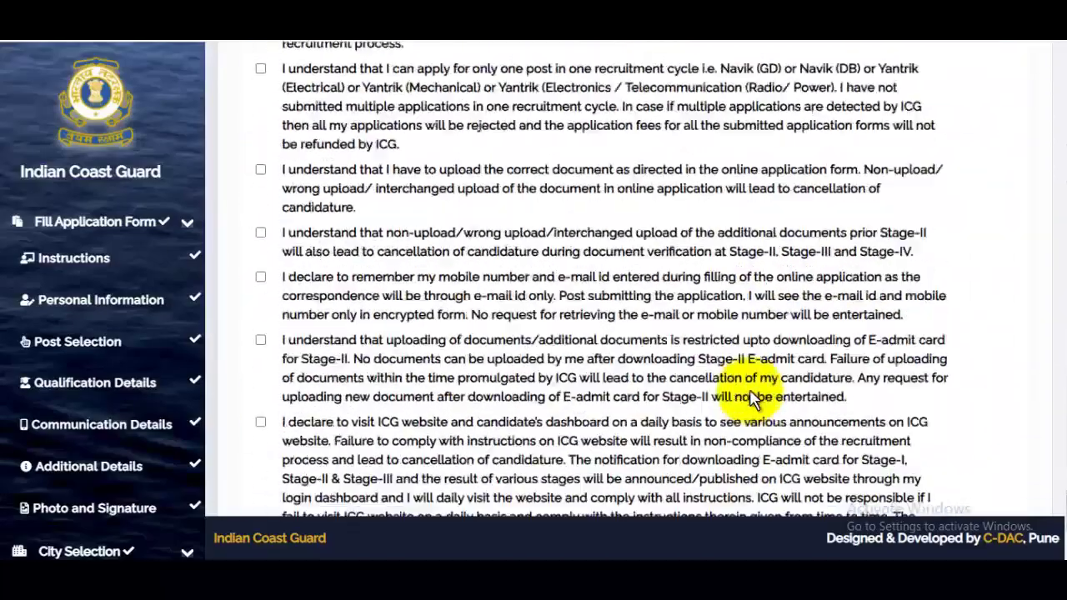
pyautogui.scroll(-1, 627, 364)
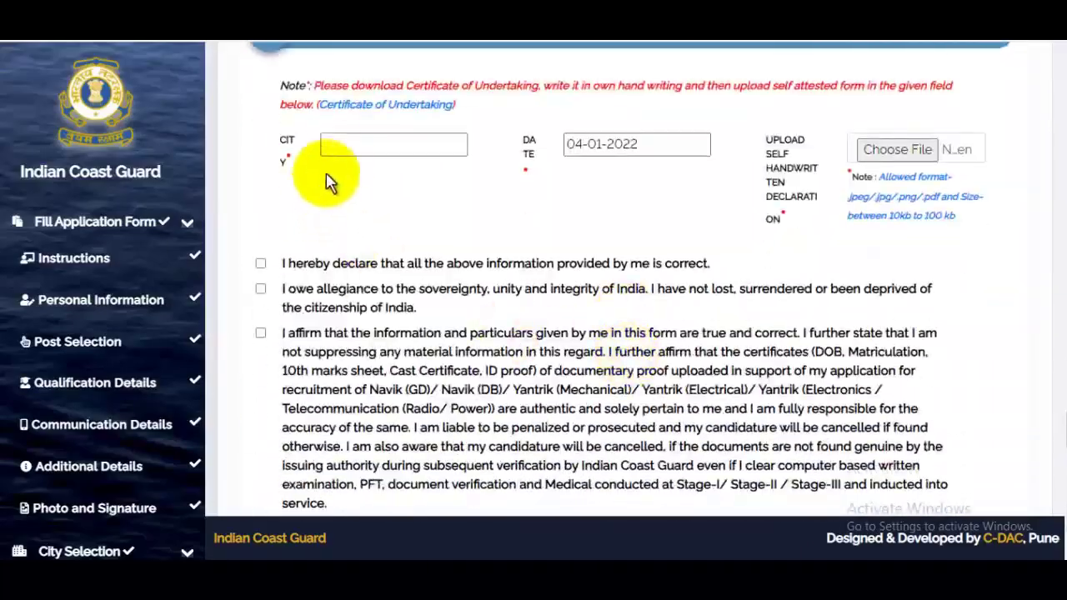
pyautogui.click(379, 117)
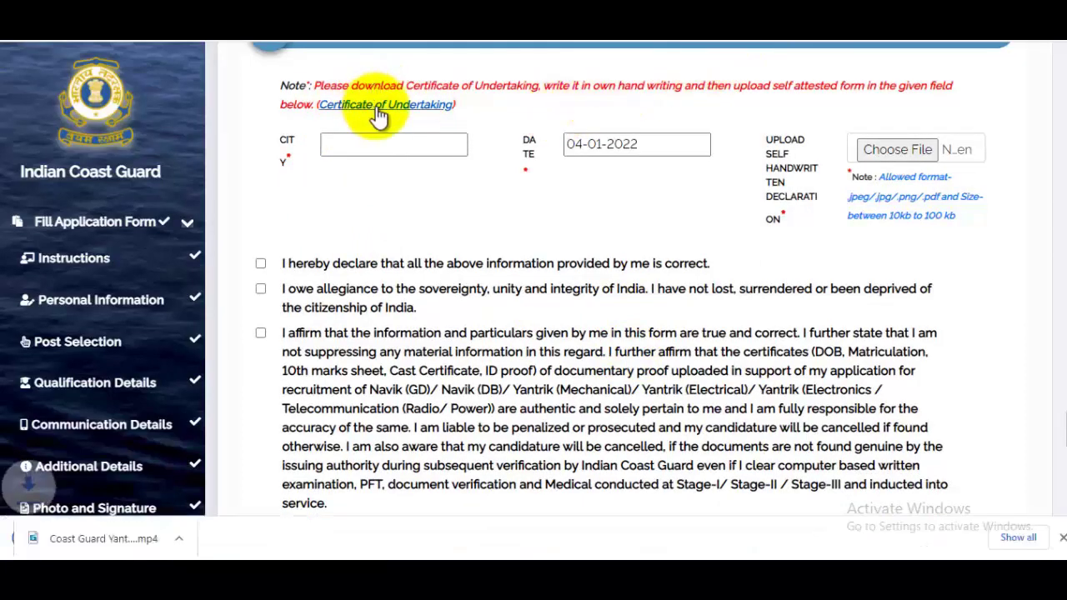
pyautogui.click(168, 539)
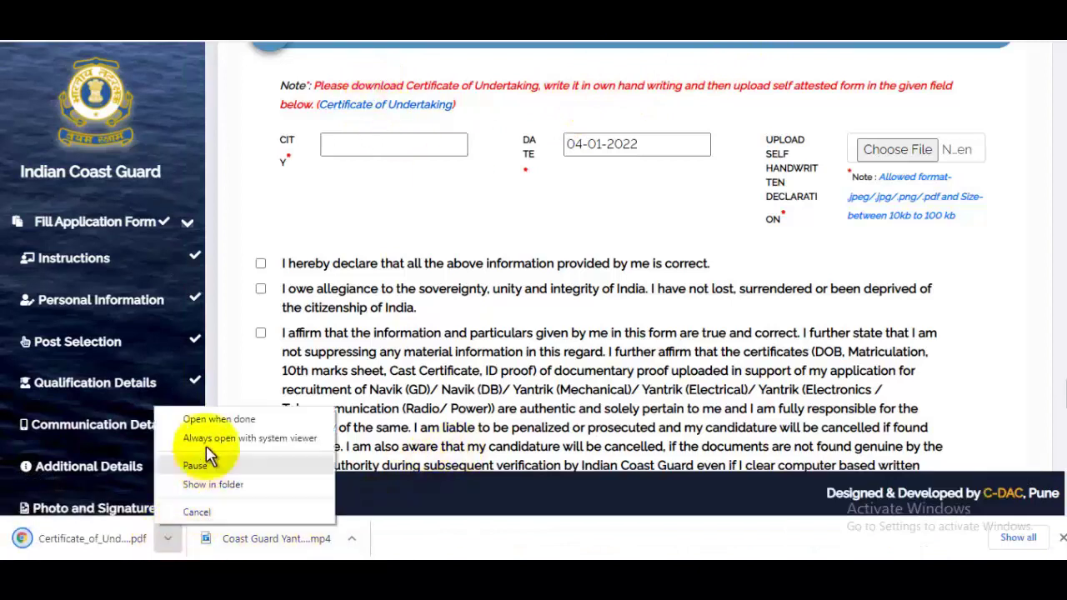
pyautogui.click(227, 421)
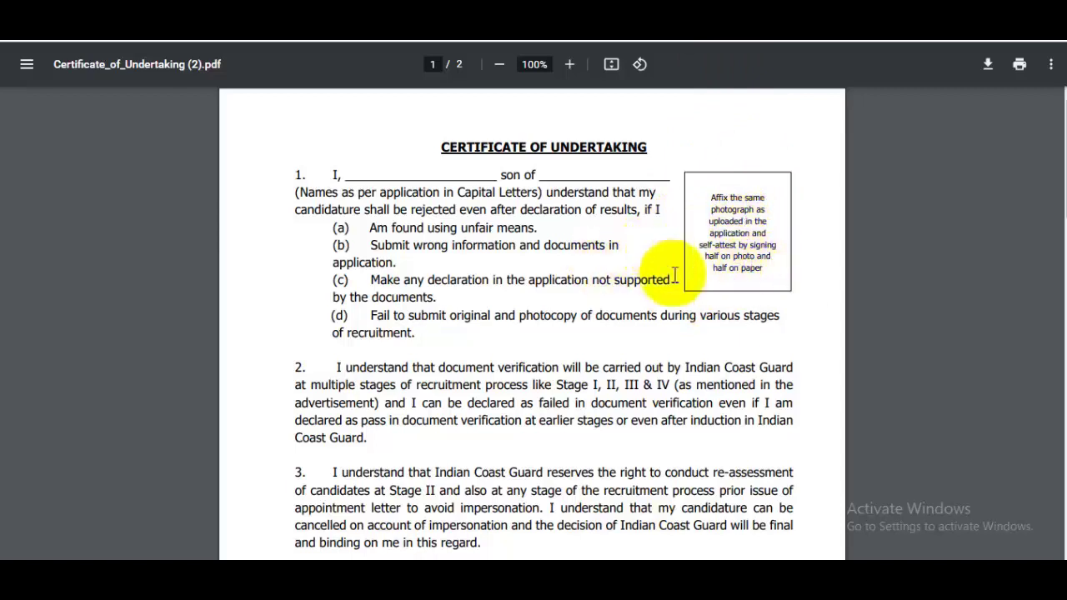
pyautogui.scroll(-5, 680, 280)
pyautogui.scroll(2, 677, 285)
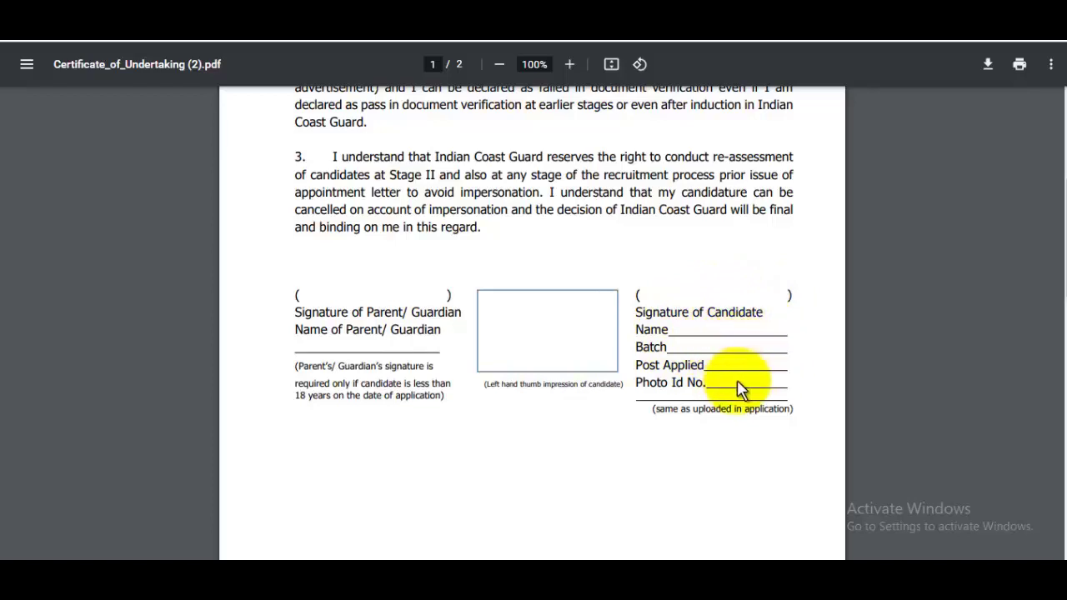
pyautogui.scroll(-6, 755, 386)
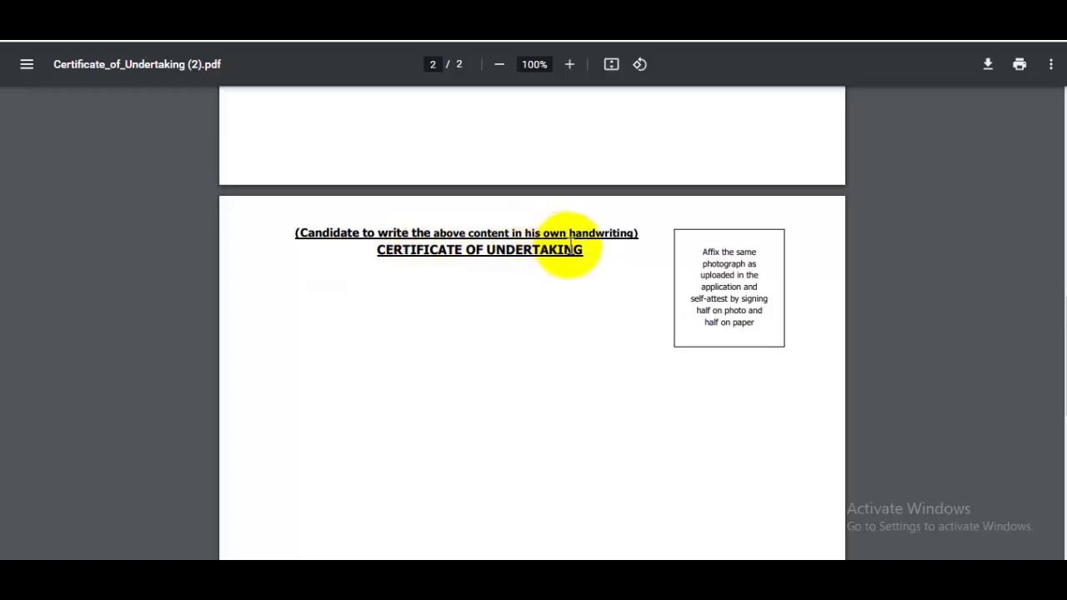
pyautogui.scroll(-5, 659, 283)
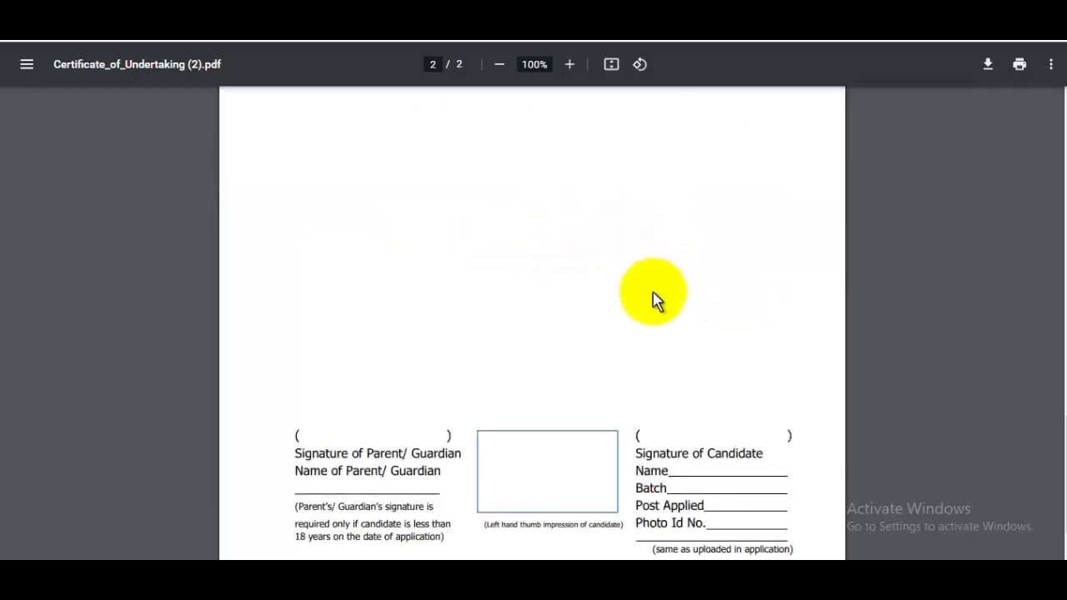
pyautogui.scroll(10, 655, 302)
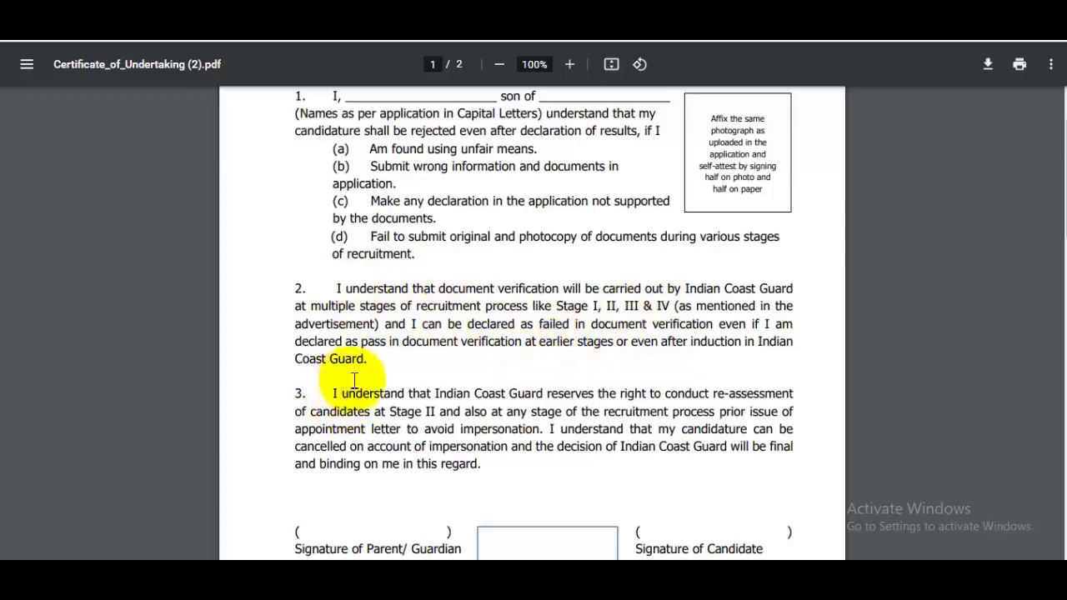
pyautogui.scroll(-5, 546, 392)
pyautogui.scroll(-8, 538, 395)
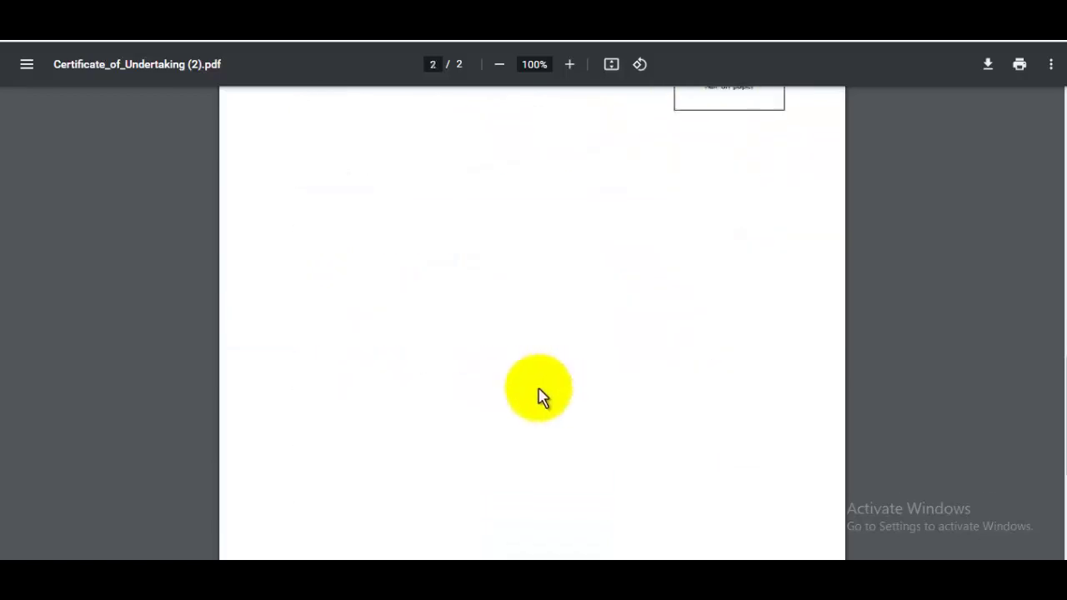
pyautogui.scroll(5, 538, 395)
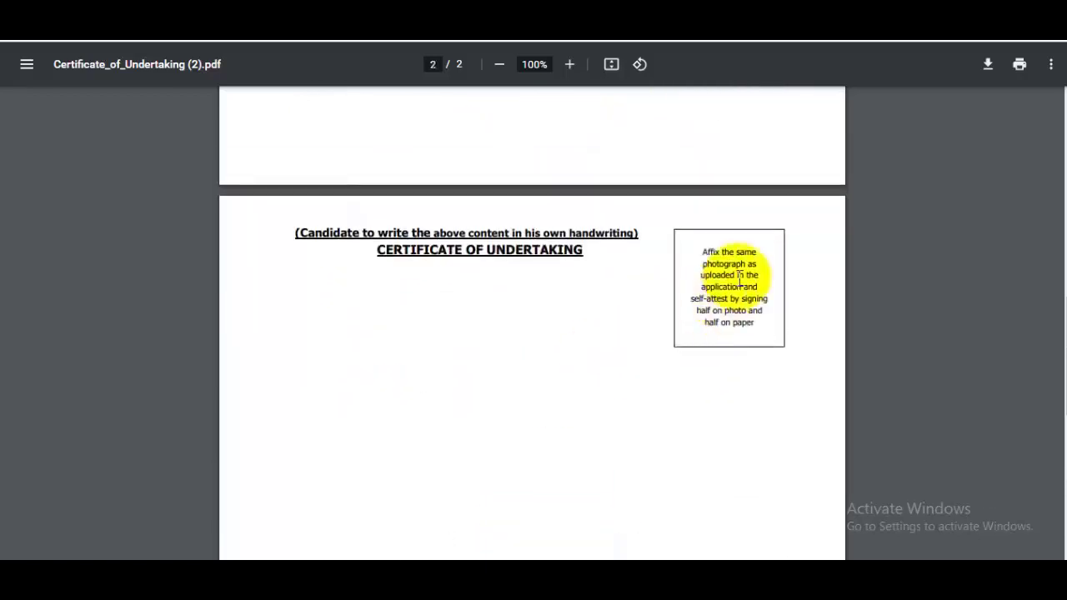
pyautogui.scroll(-6, 725, 291)
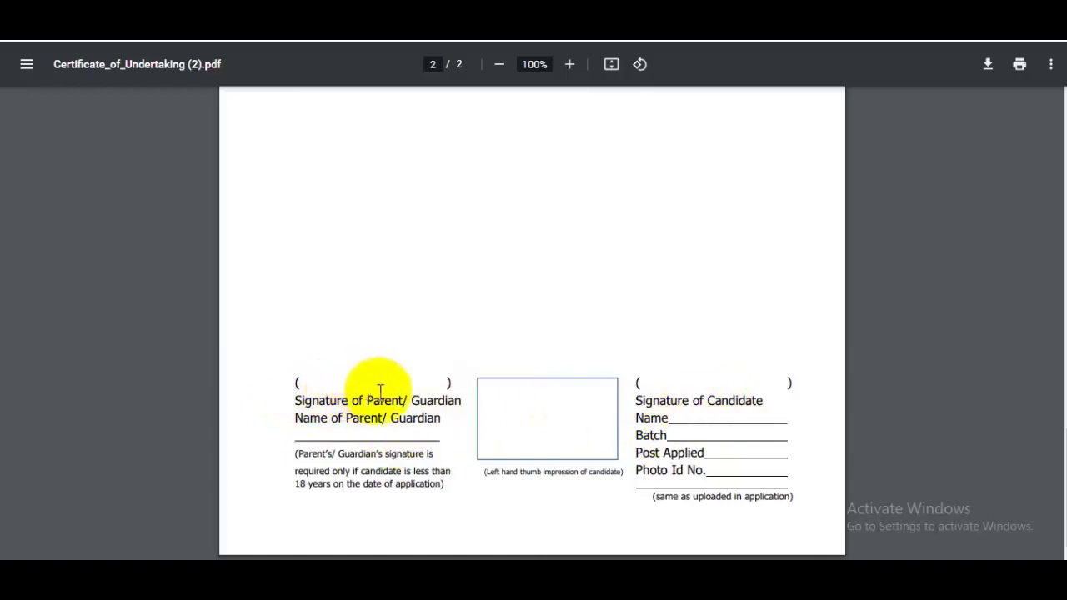
pyautogui.scroll(15, 447, 392)
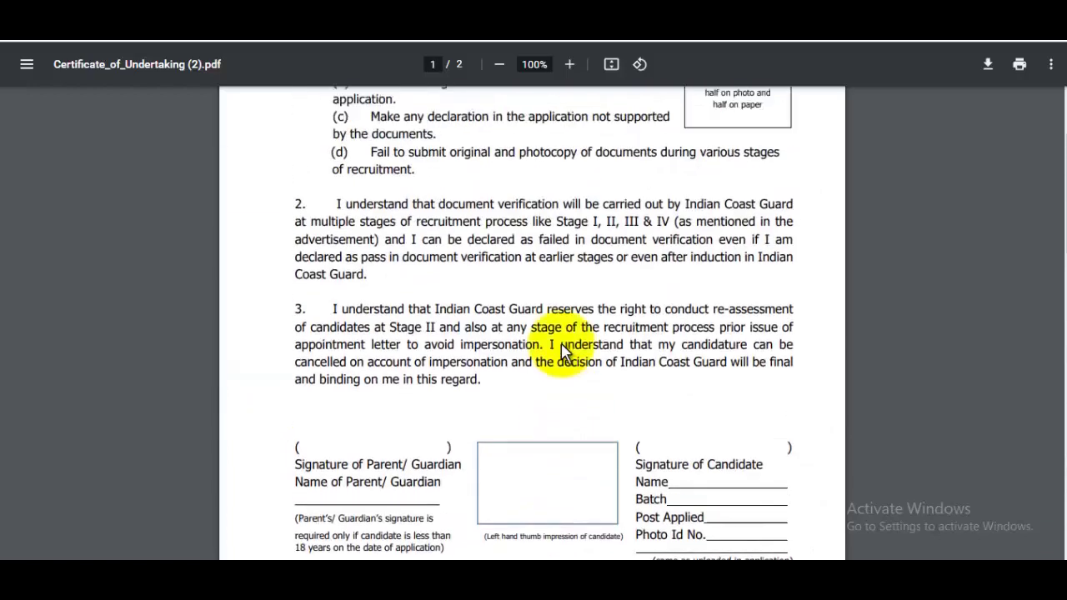
pyautogui.moveTo(381, 306); pyautogui.dragTo(524, 472)
pyautogui.click(524, 471)
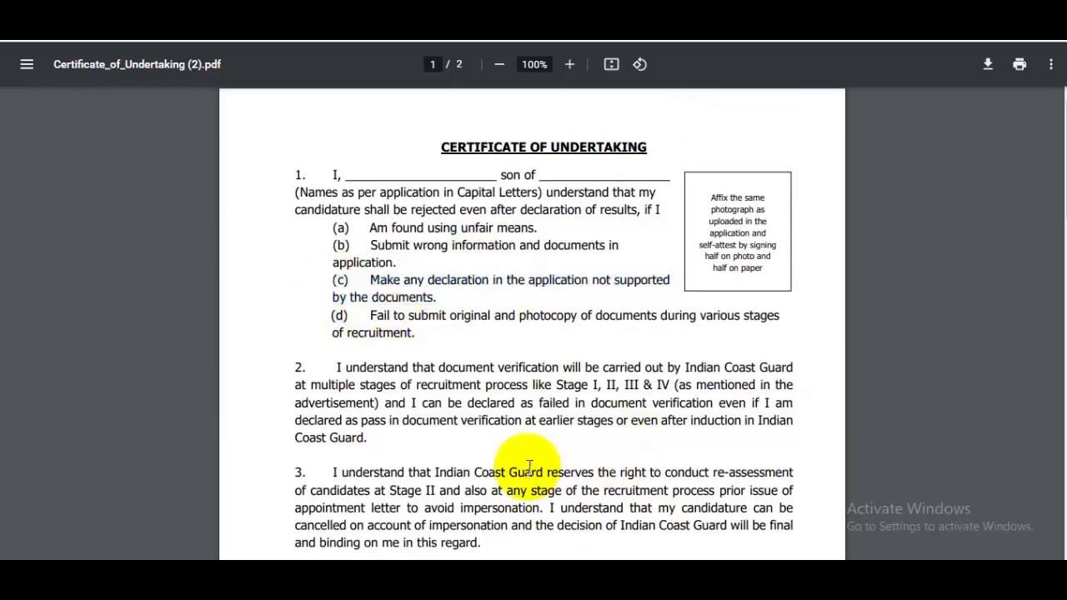
pyautogui.scroll(-8, 534, 475)
pyautogui.scroll(-3, 542, 473)
pyautogui.scroll(10, 548, 446)
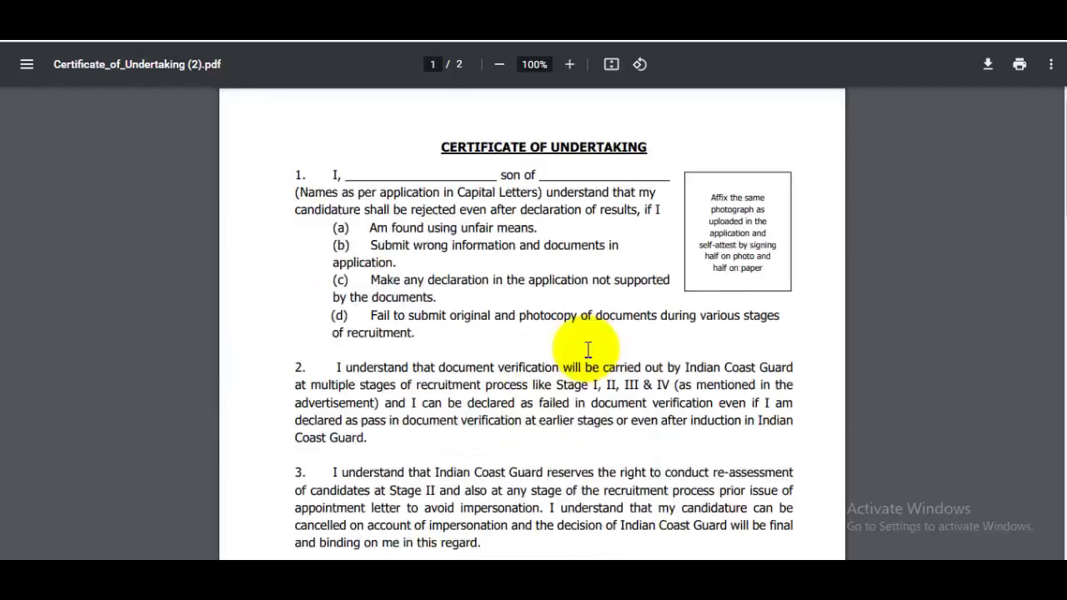
pyautogui.scroll(-1, 534, 359)
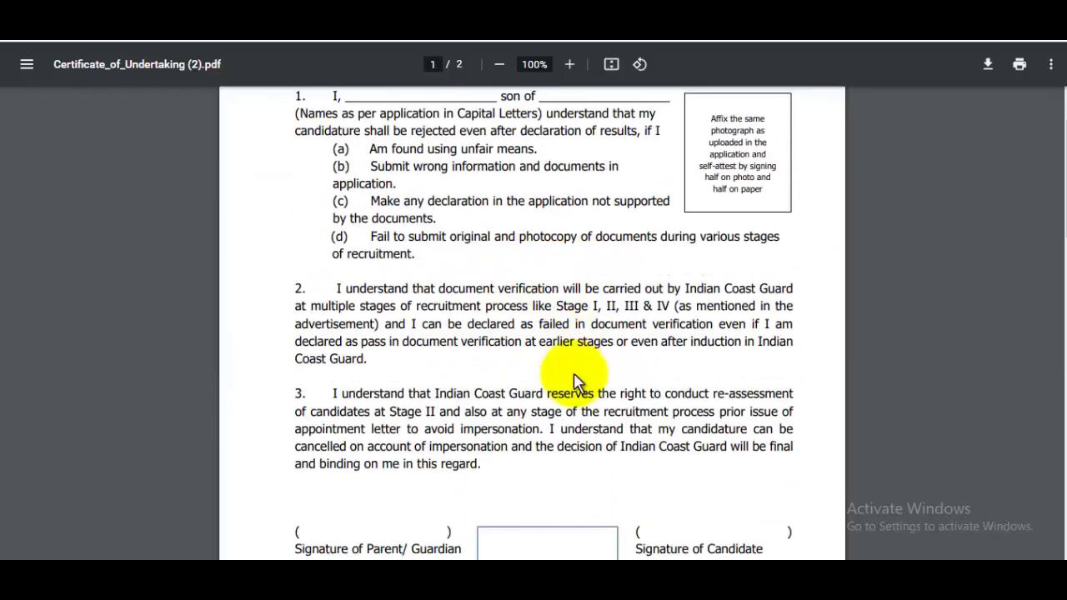
pyautogui.scroll(1, 575, 385)
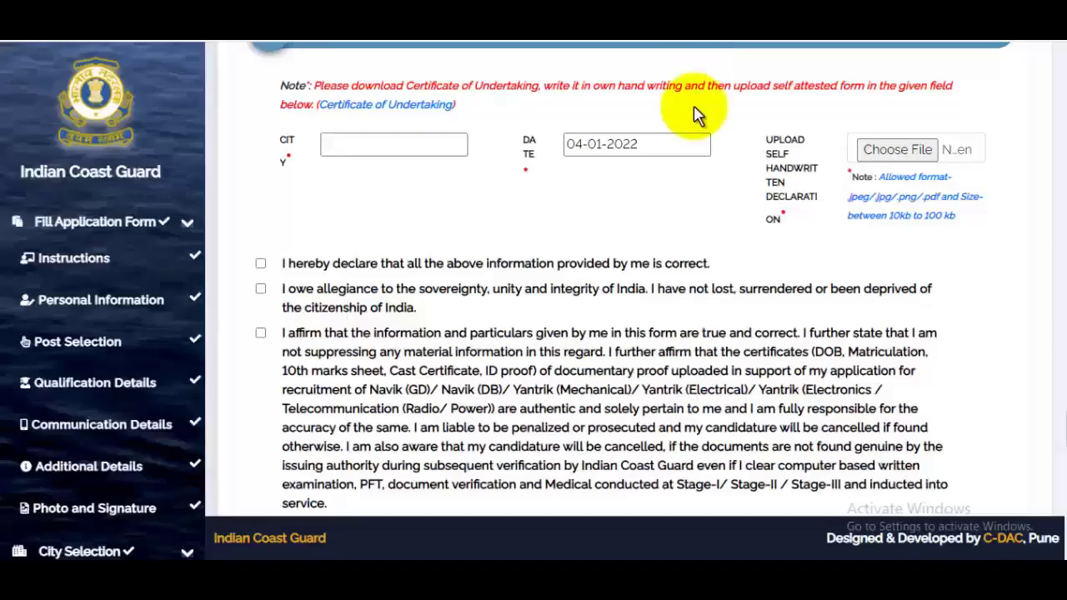
# - Review the file format note and save the declarations page
pyautogui.scroll(1, 821, 267)
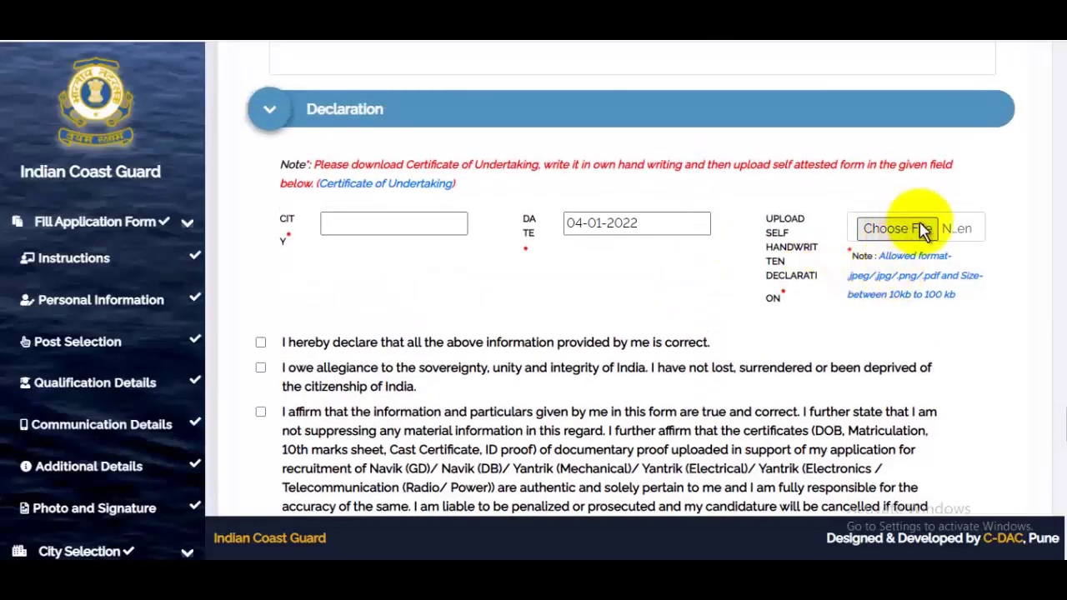
pyautogui.moveTo(865, 291); pyautogui.dragTo(971, 317)
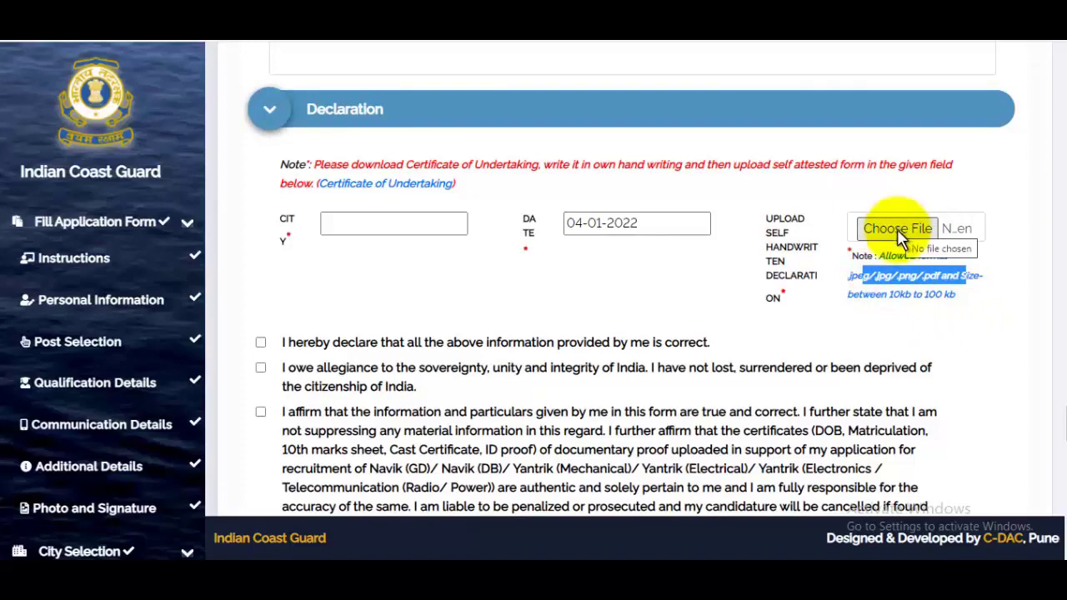
pyautogui.scroll(-3, 901, 237)
pyautogui.scroll(-6, 333, 409)
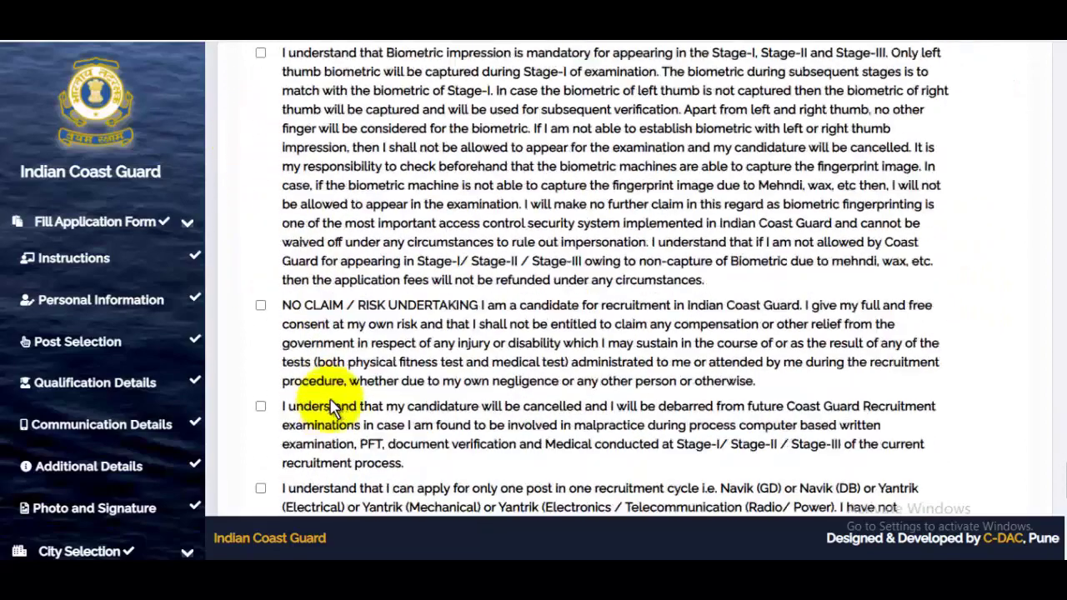
pyautogui.scroll(-5, 334, 409)
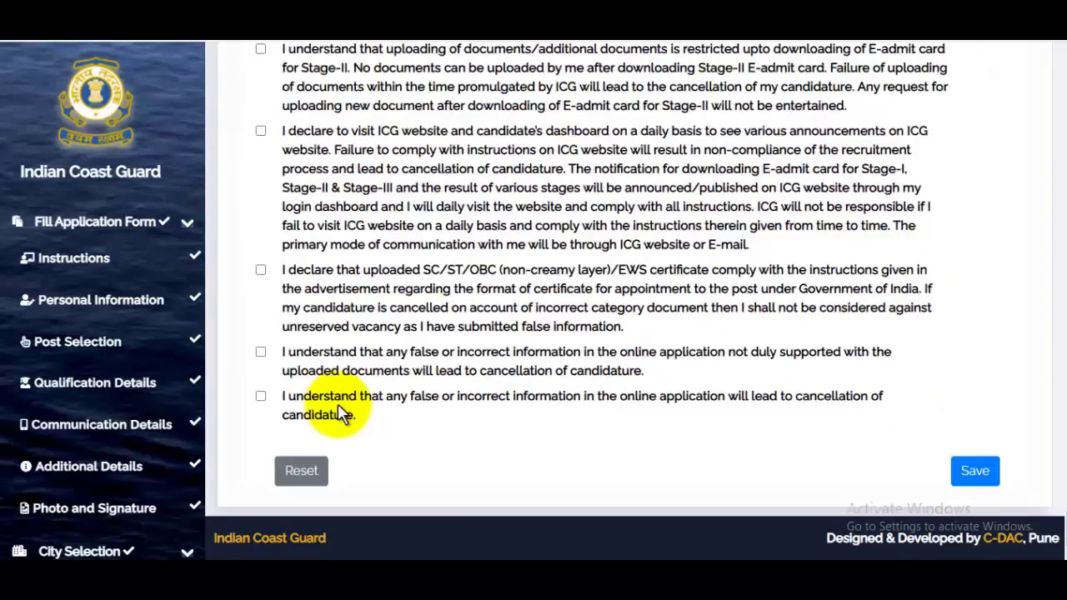
pyautogui.click(977, 472)
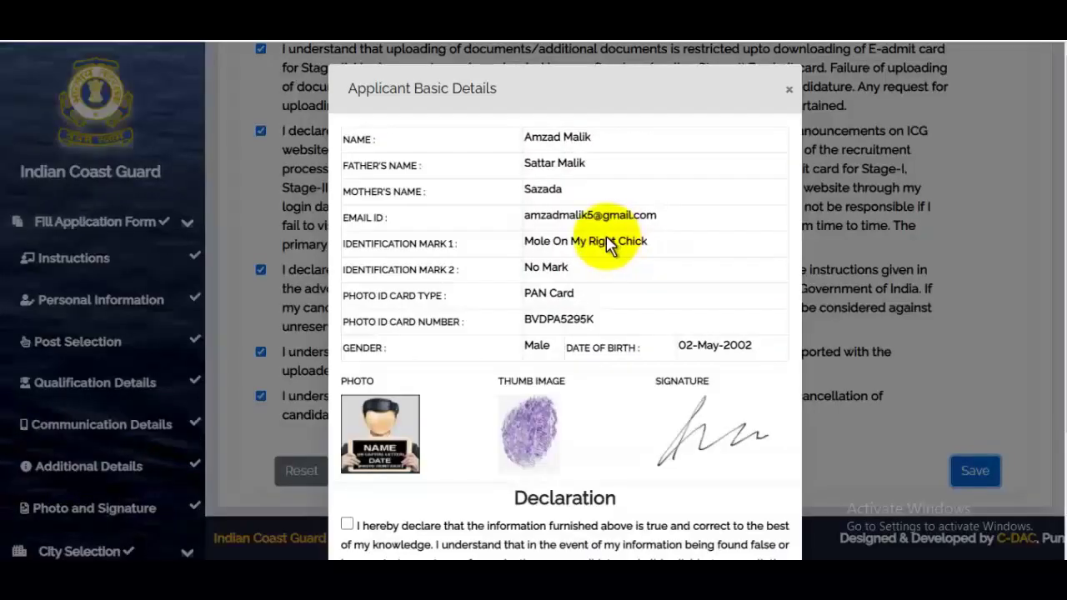
# - Affirm the information is true, confirm the applicant details, and make the final submission
pyautogui.scroll(-3, 609, 241)
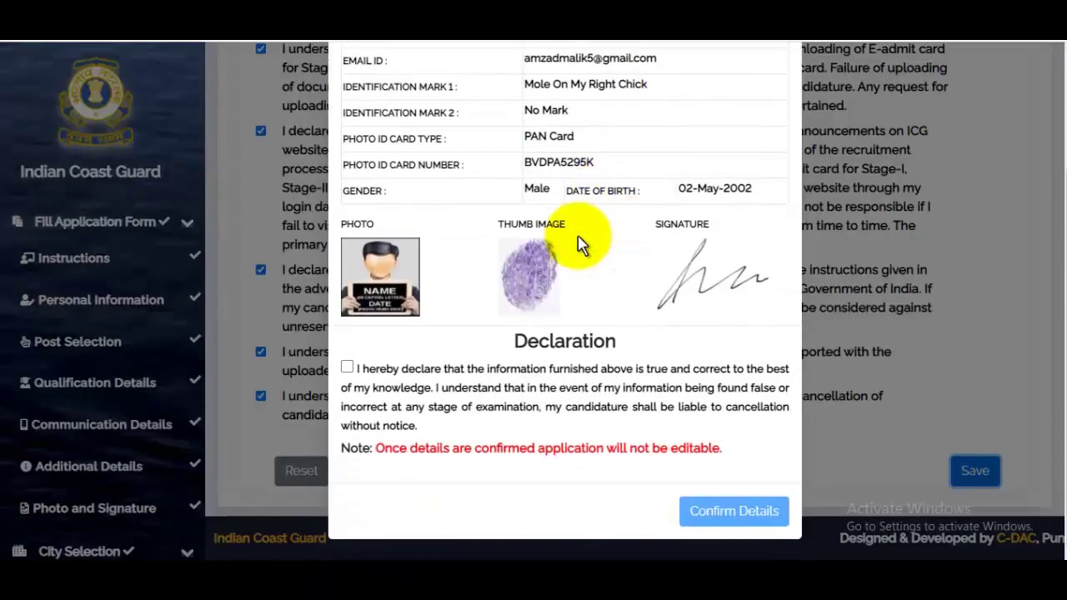
pyautogui.scroll(3, 584, 243)
pyautogui.scroll(-3, 600, 246)
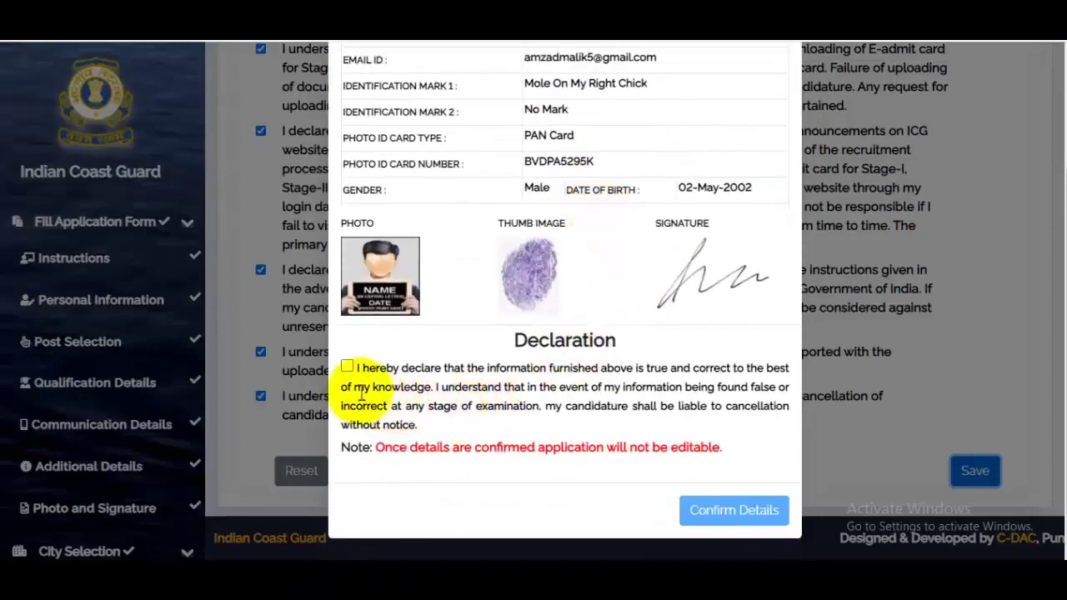
pyautogui.click(347, 368)
pyautogui.click(731, 511)
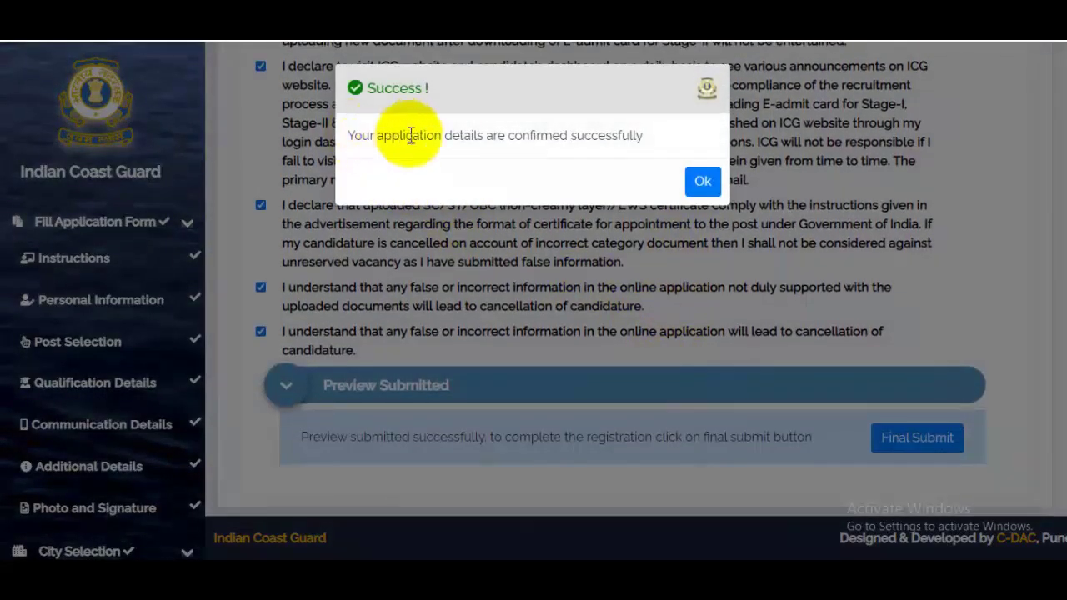
pyautogui.click(700, 181)
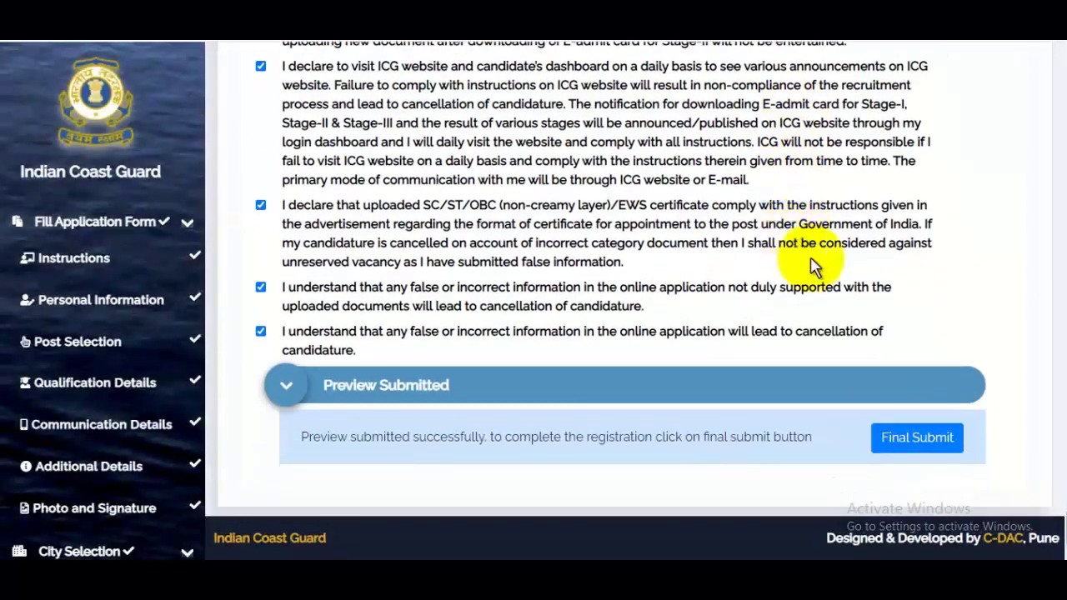
pyautogui.click(925, 444)
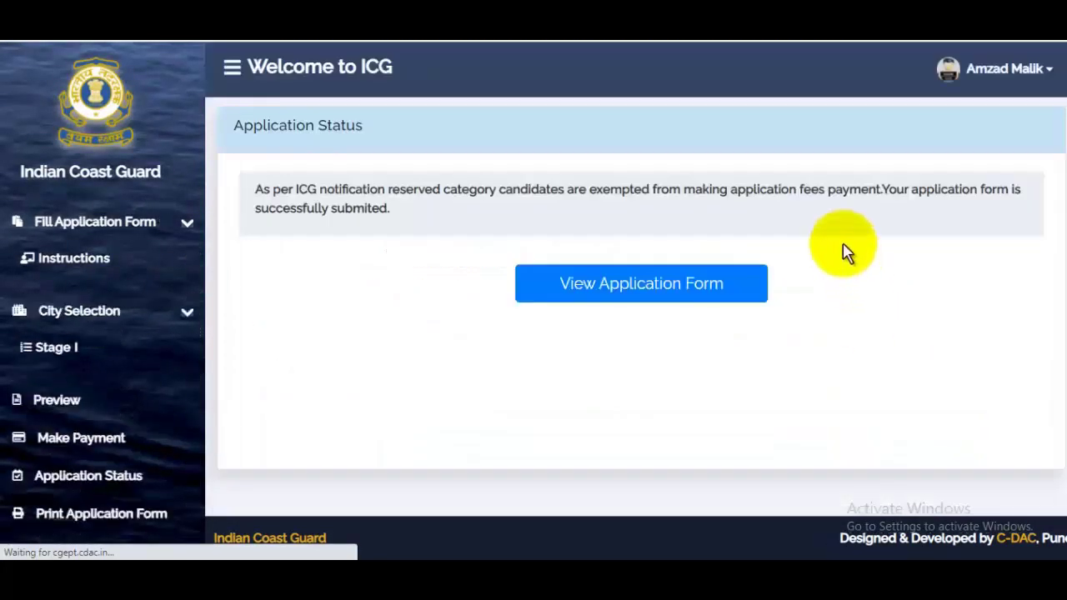
# - Open the submitted application form and scroll down to its 04-JAN-2022 submission date
pyautogui.click(648, 288)
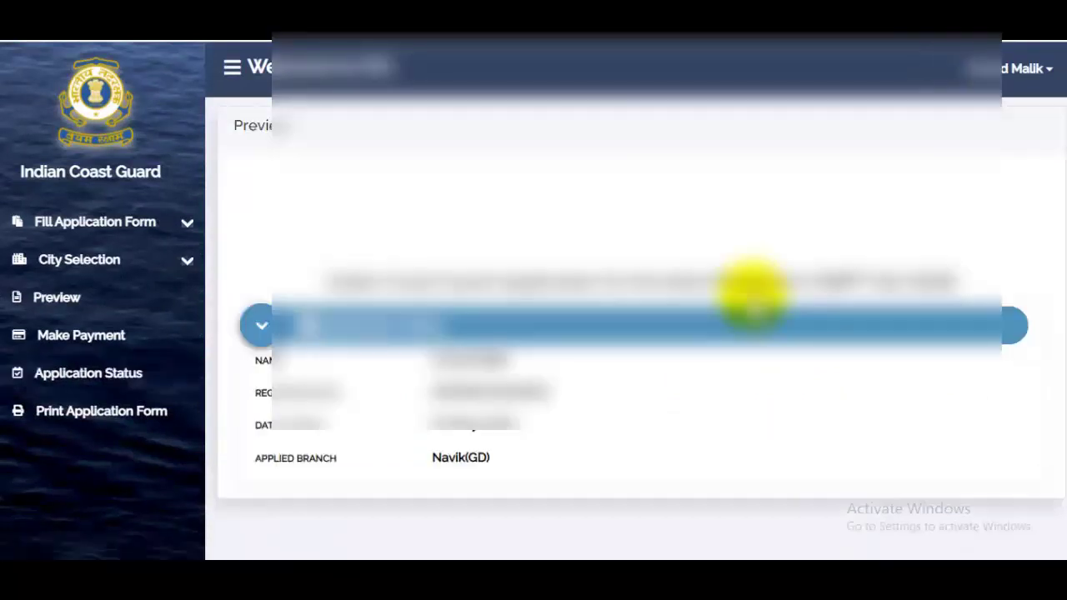
pyautogui.scroll(-10, 708, 262)
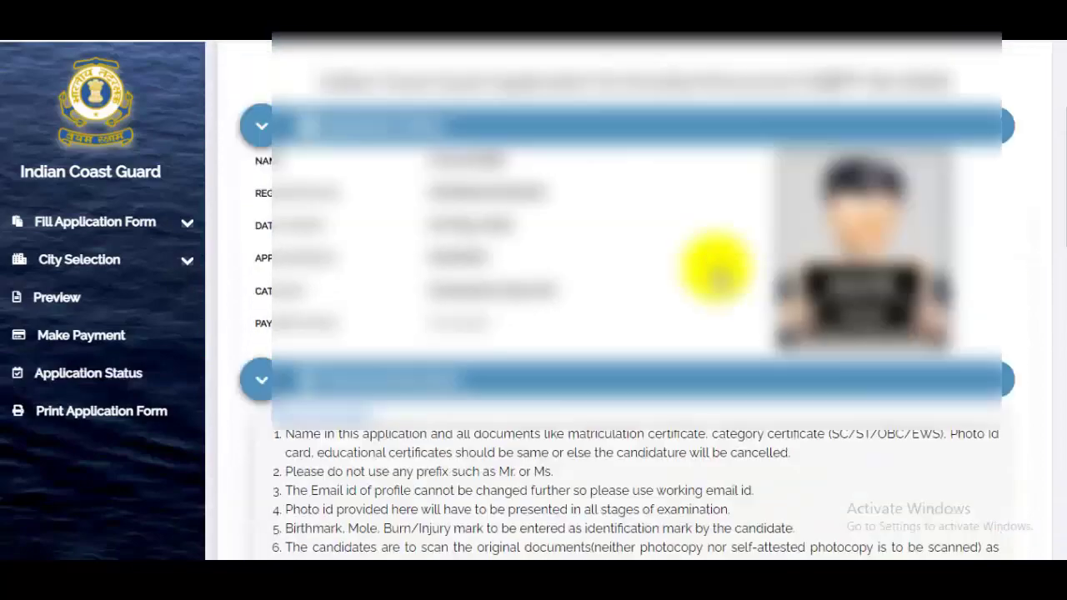
pyautogui.scroll(-20, 1057, 219)
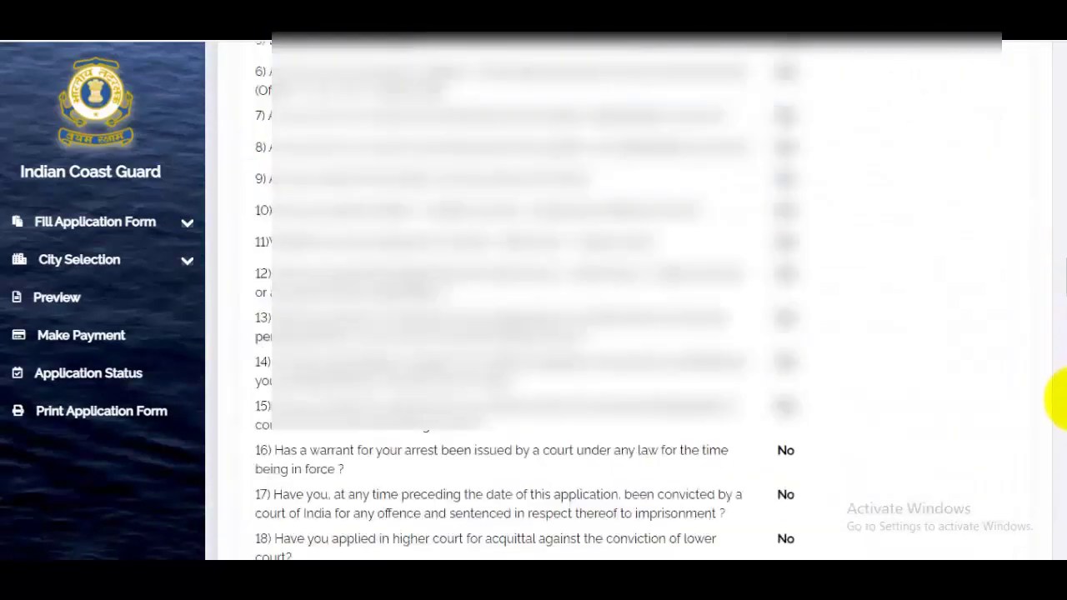
pyautogui.scroll(-8, 1060, 490)
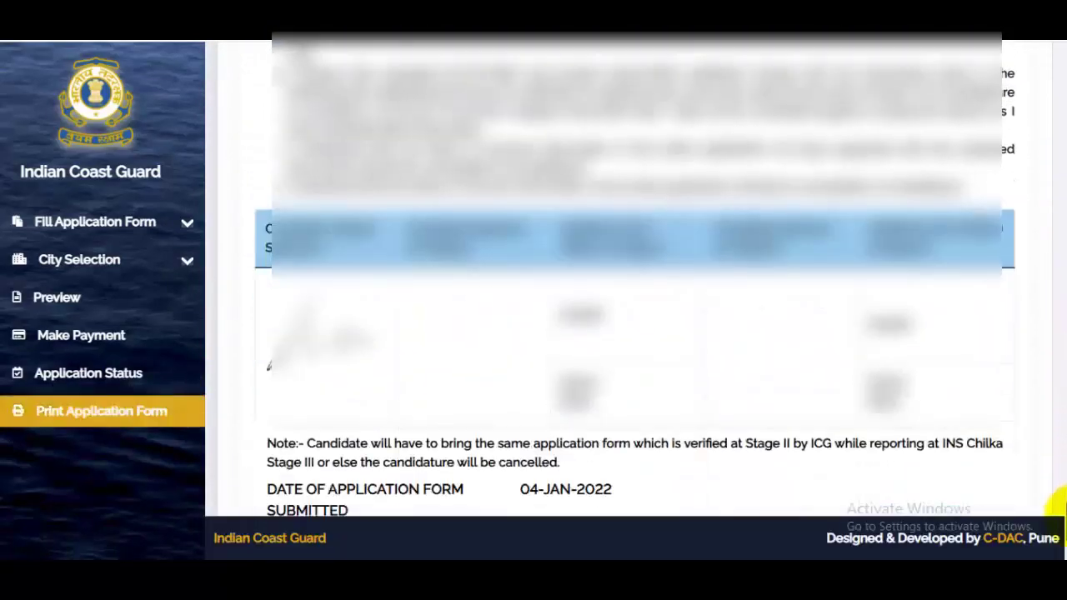